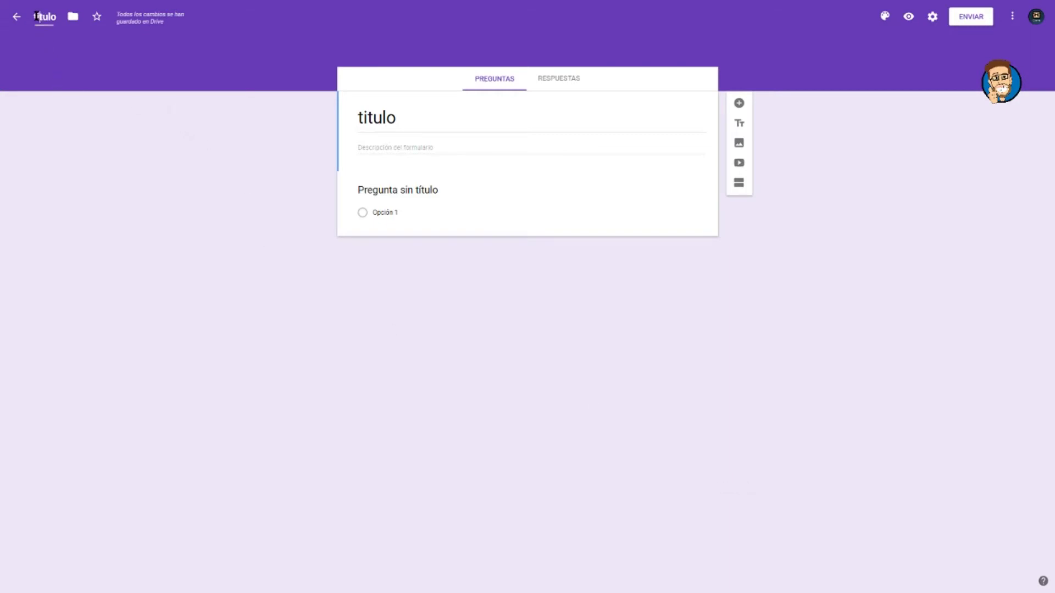
# Rename the form file as "Conceptos generales de tecnología".
pyautogui.click(60, 17)
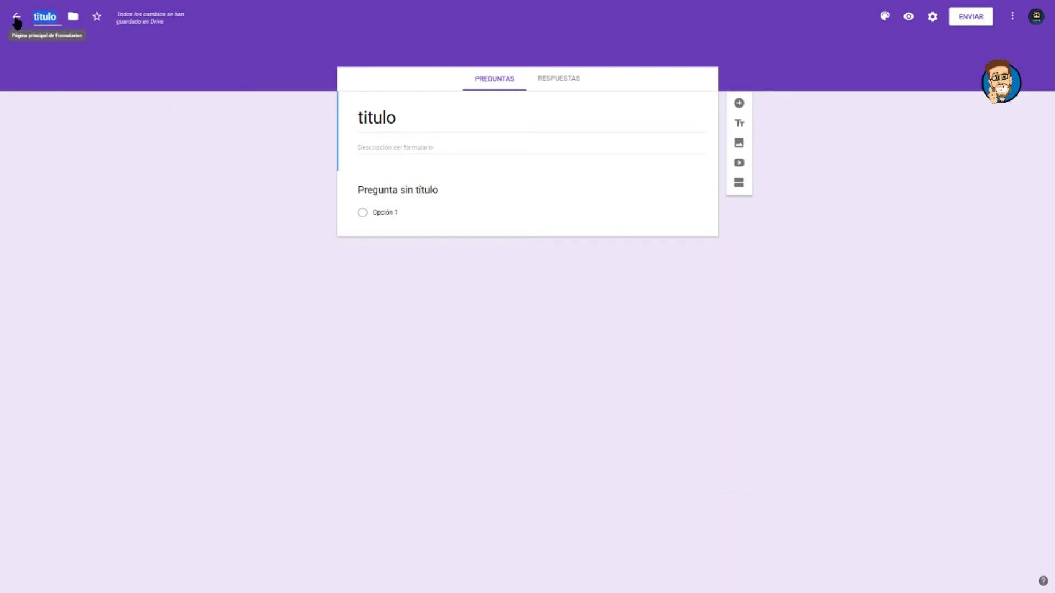
pyautogui.press('BackSpace')
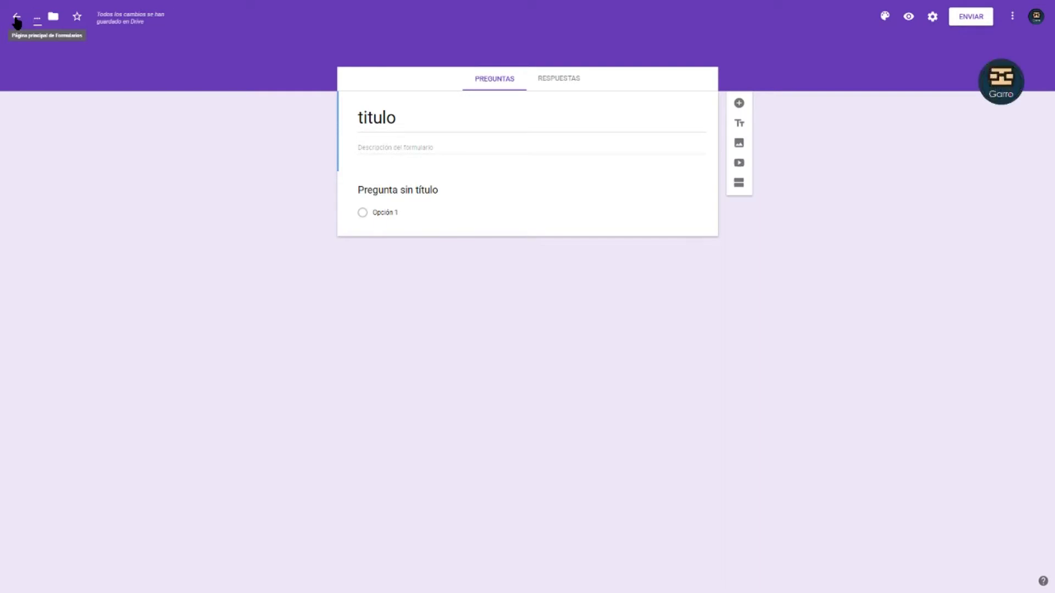
pyautogui.write('Conc')
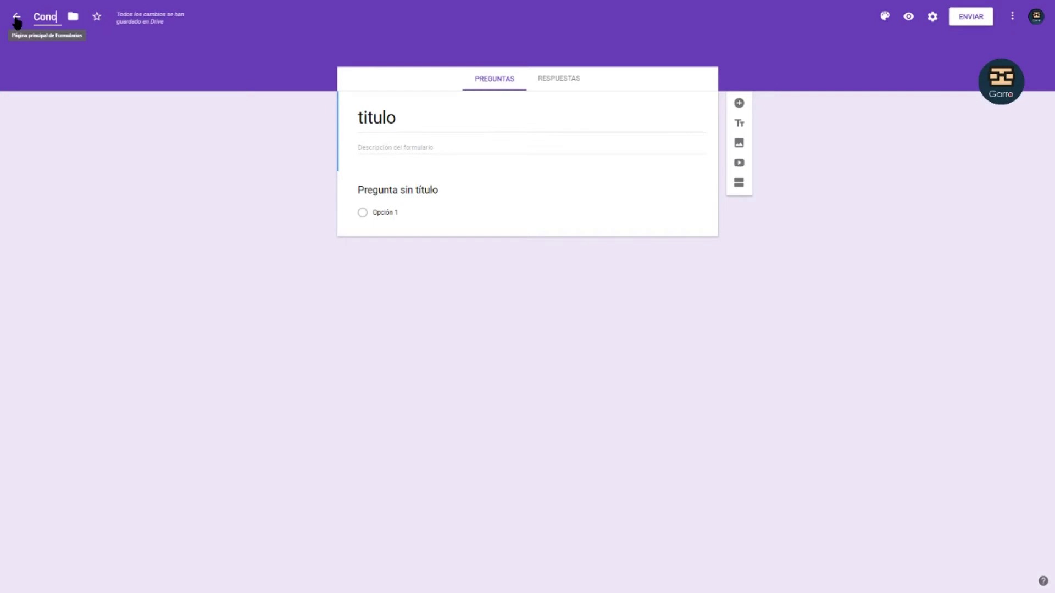
pyautogui.write('elto')
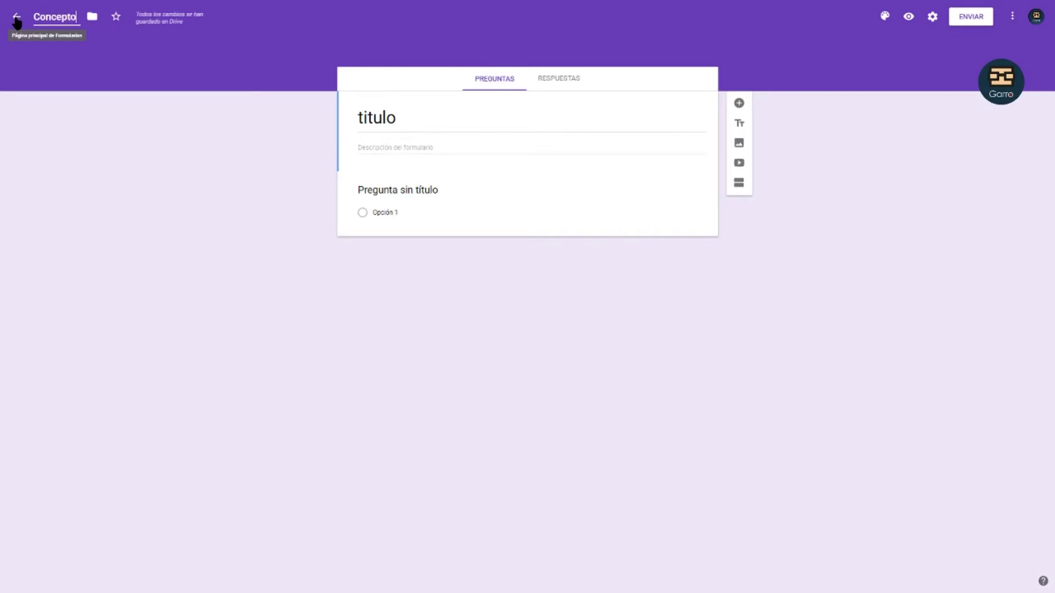
pyautogui.write('s genera')
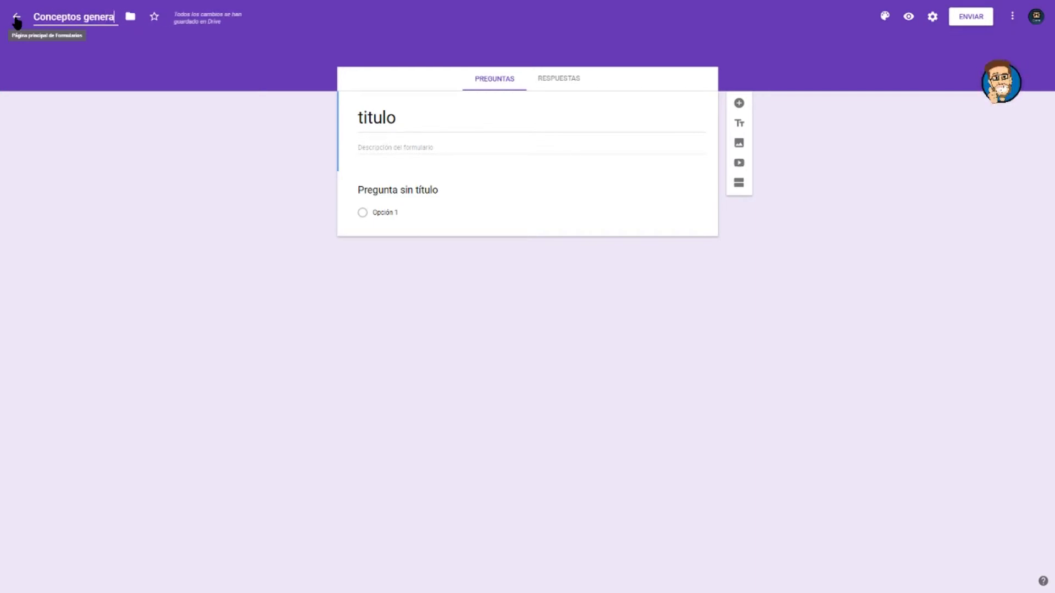
pyautogui.write('les de')
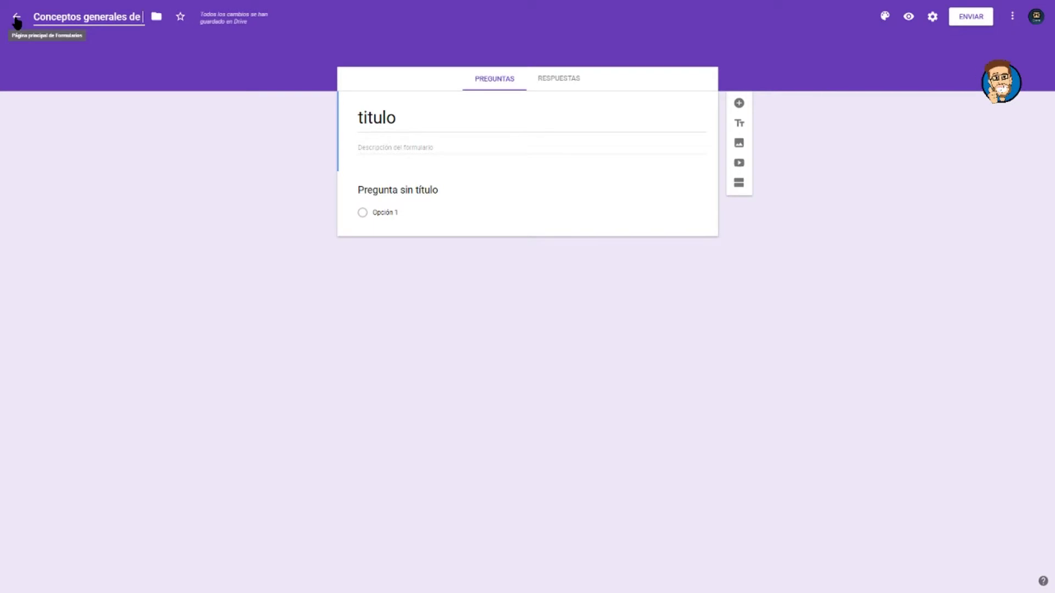
pyautogui.write(' tecnolog')
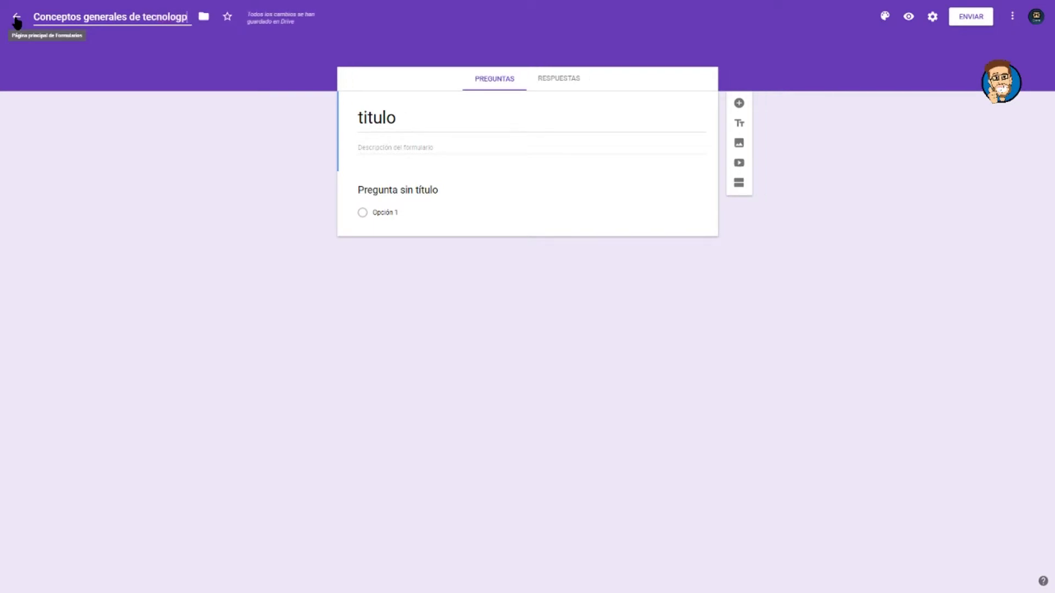
pyautogui.write('ía')
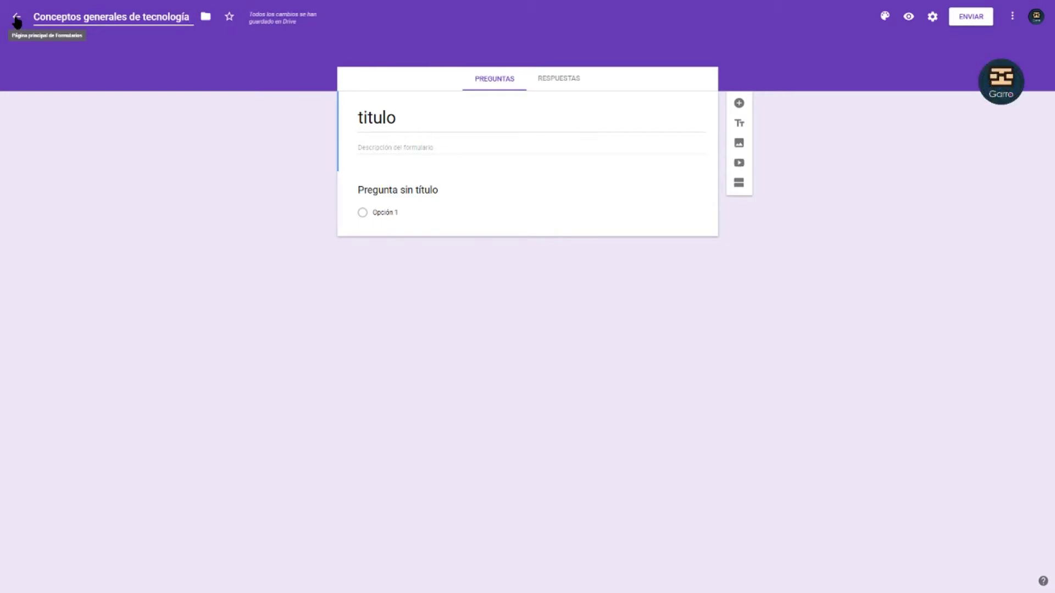
pyautogui.click(289, 175)
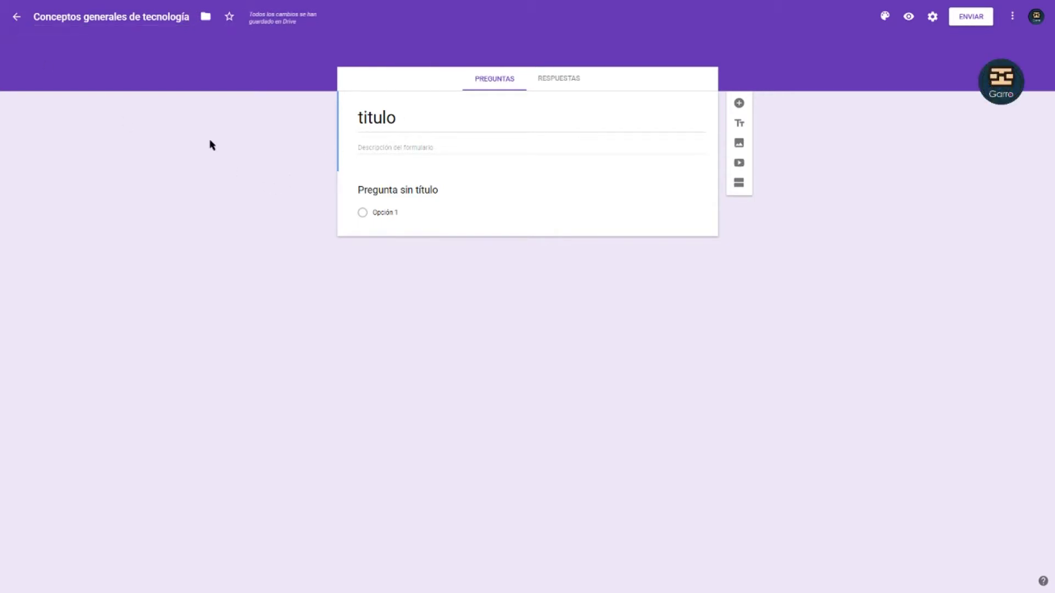
# Copy the file name "Conceptos generales de tecnología" over the form's heading title.
pyautogui.moveTo(190, 16); pyautogui.dragTo(30, 18)
pyautogui.hotkey('ctrl', 'c')
pyautogui.doubleClick(373, 119)
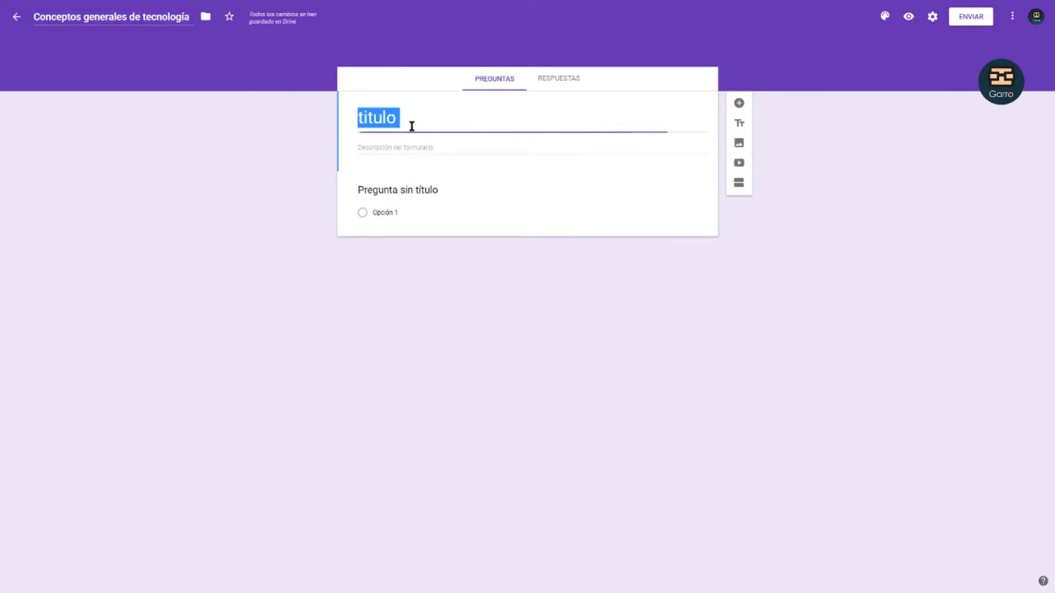
pyautogui.hotkey('ctrl', 'v')
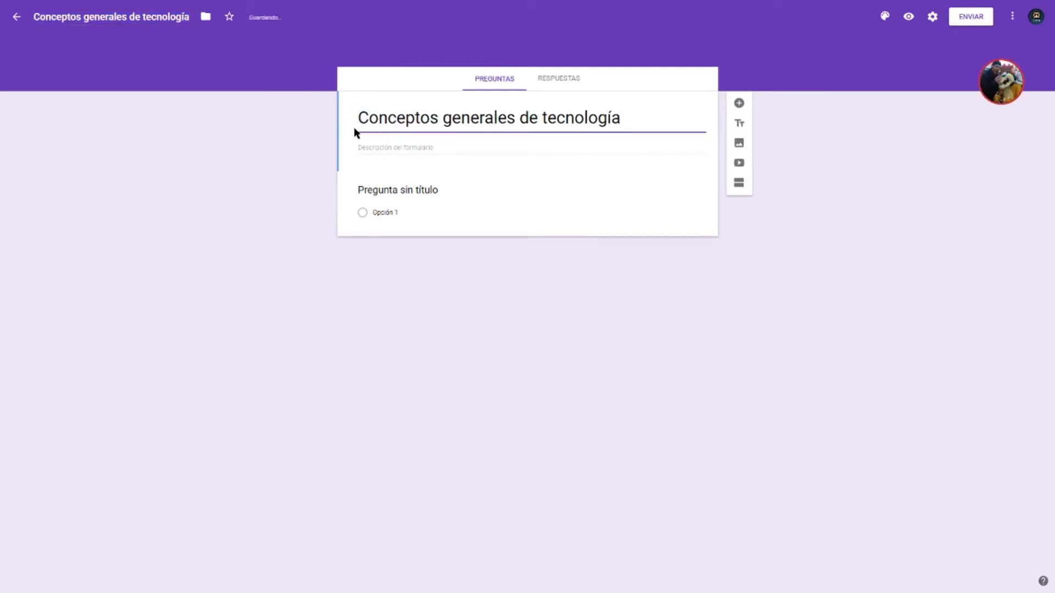
pyautogui.click(286, 163)
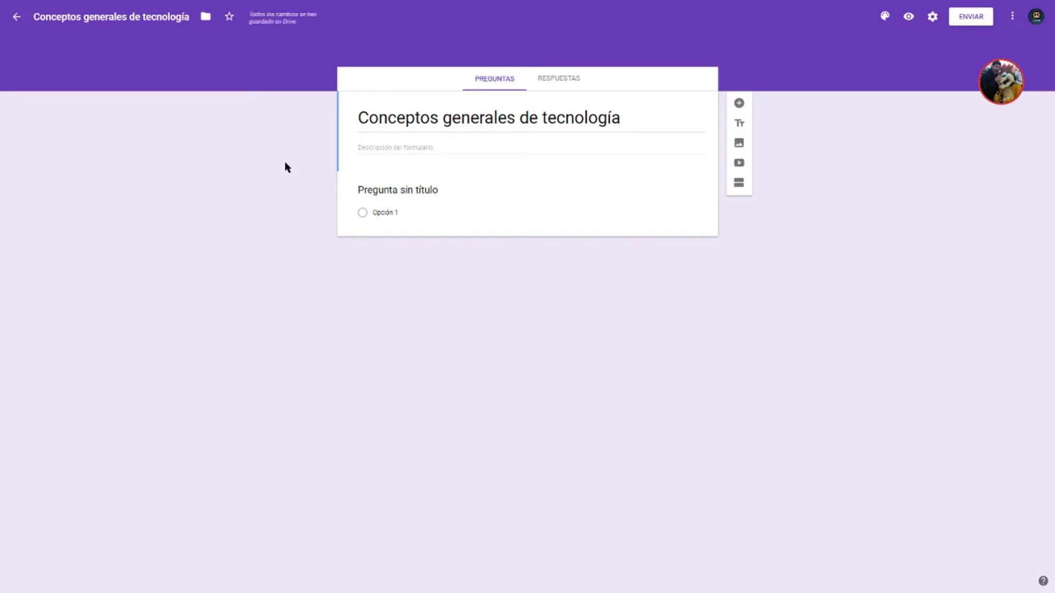
# Enter the form description "Con el objetivo de saber qué conceptos manejamos en relación a la tecnología, se envía este formulario.".
pyautogui.click(379, 147)
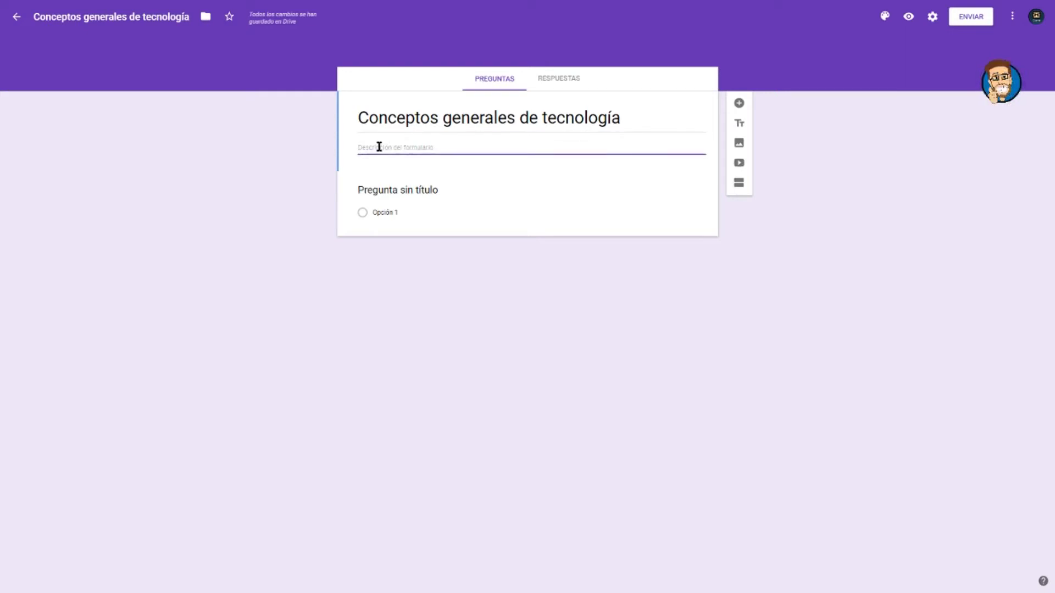
pyautogui.write('Con el objetivo de saber qu')
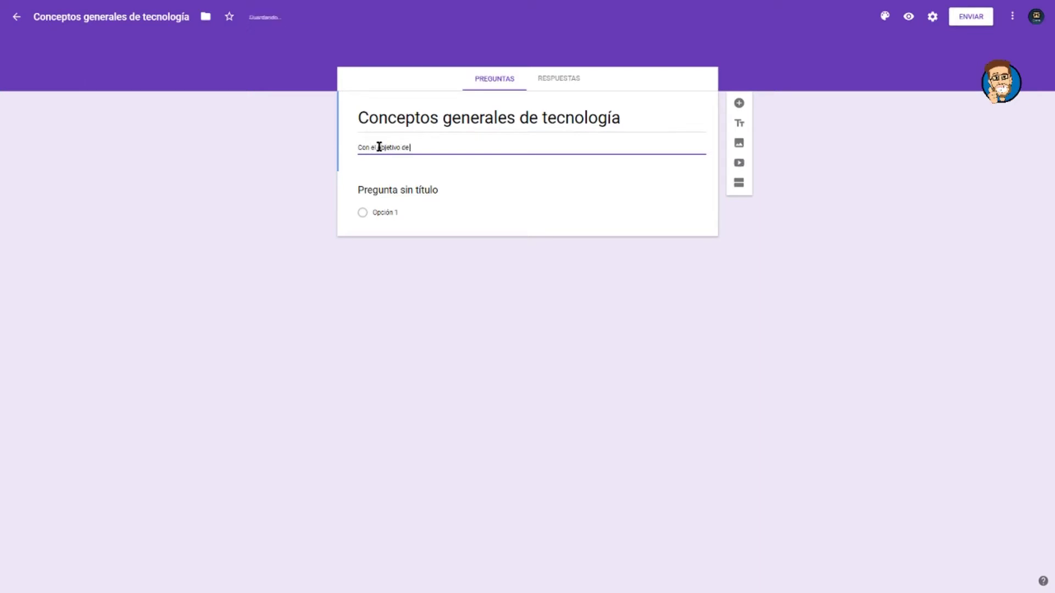
pyautogui.write('é conceptos manejamos en reali')
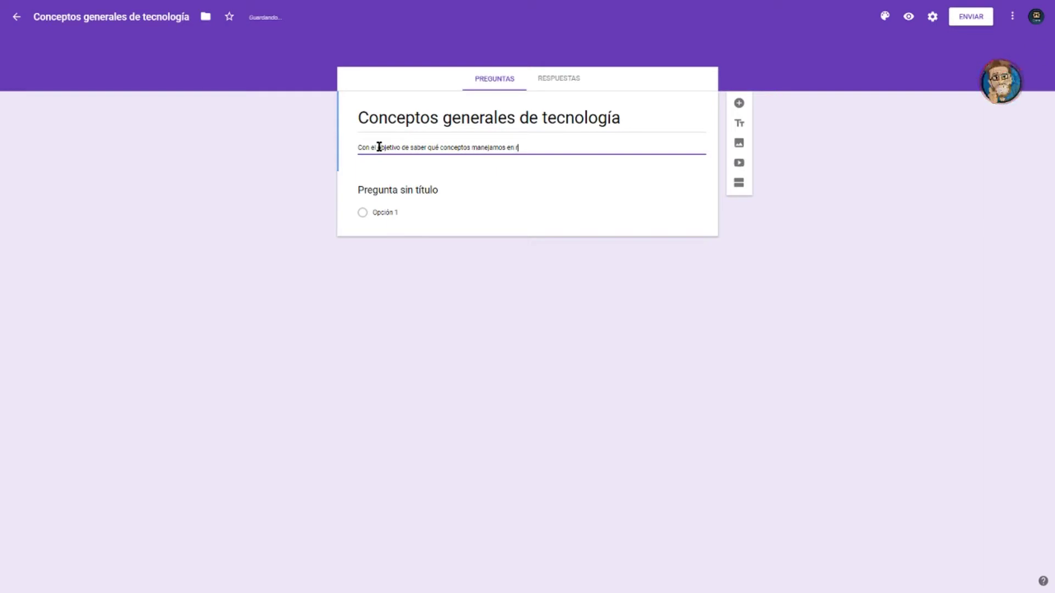
pyautogui.press('BackSpace')
pyautogui.press('BackSpace')
pyautogui.press('BackSpace')
pyautogui.write('lación a la tecnol')
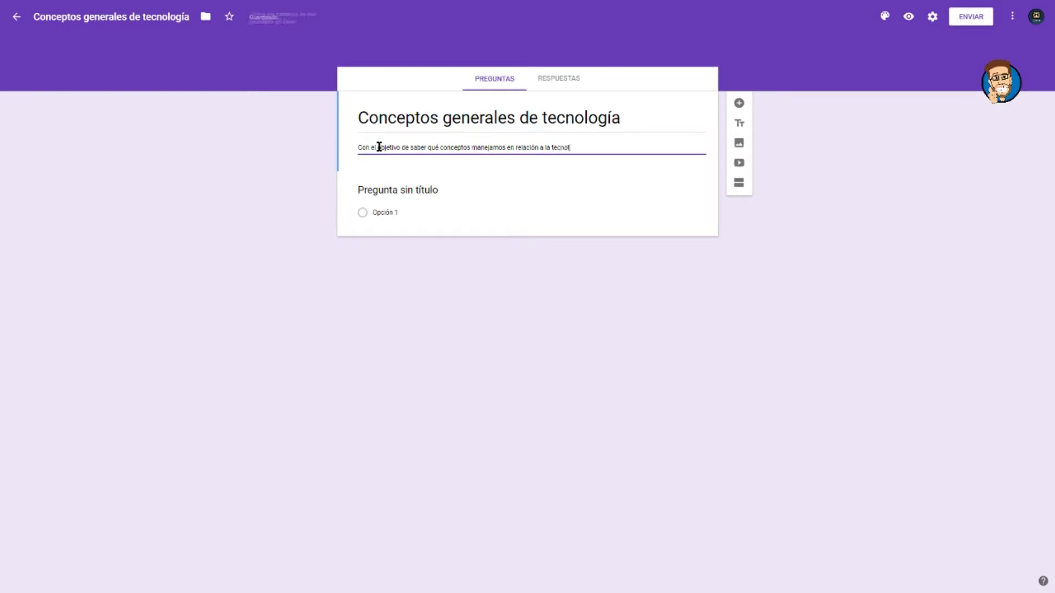
pyautogui.write('ogia, se e')
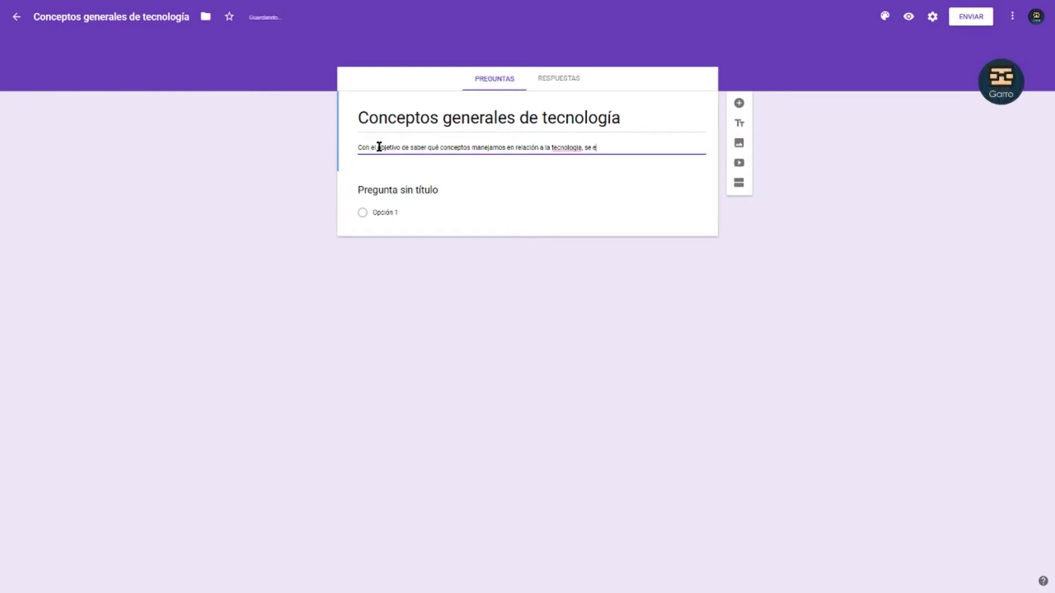
pyautogui.write('nv')
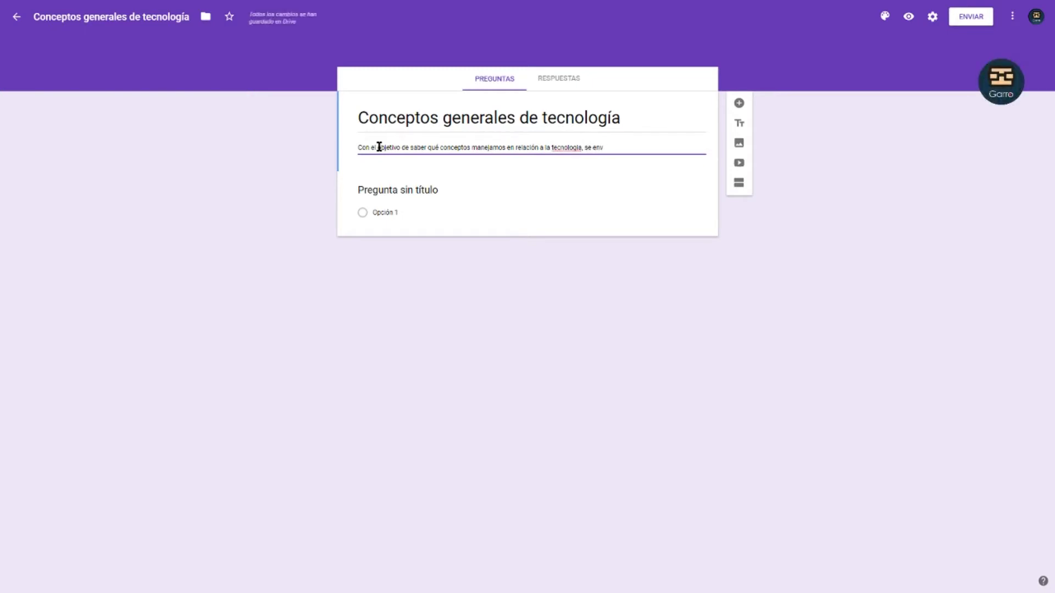
pyautogui.write('ia este formaul')
pyautogui.press('BackSpace')
pyautogui.press('BackSpace')
pyautogui.press('BackSpace')
pyautogui.write('ulario.')
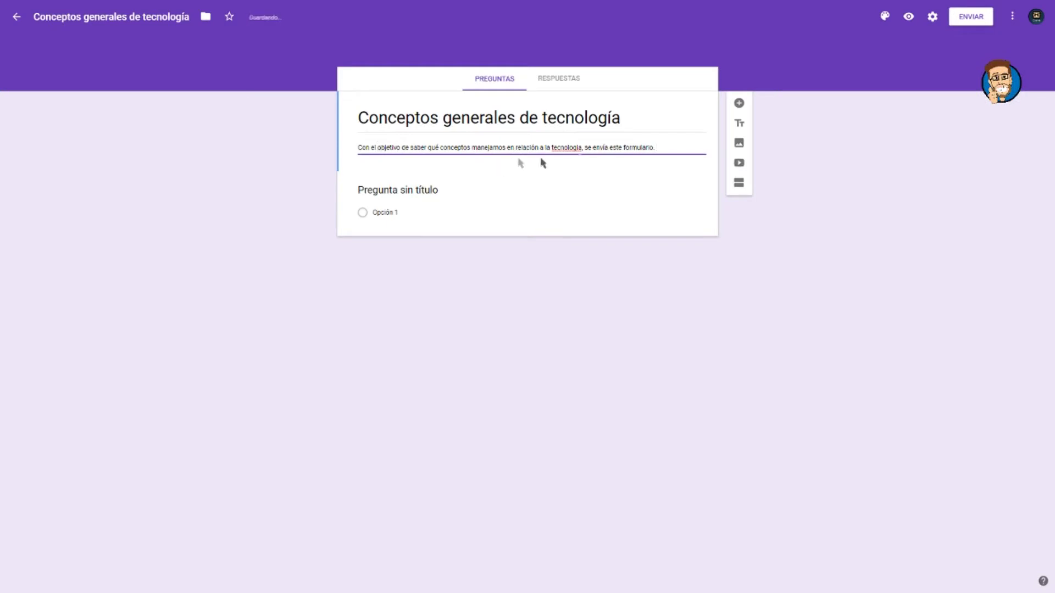
pyautogui.rightClick(570, 147)
pyautogui.click(600, 158)
# Append "Gracias por su colaboración es muy importante para nosotros" to the end of the form description.
pyautogui.write('Gracua')
pyautogui.press('BackSpace')
pyautogui.press('BackSpace')
pyautogui.write('ias por su')
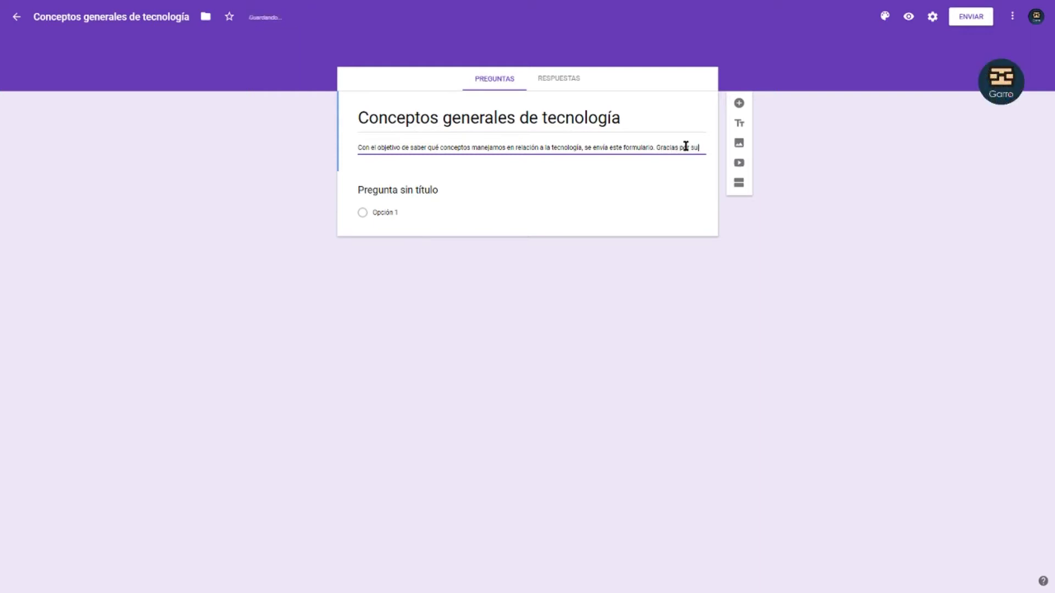
pyautogui.write(" colaboraci'p")
pyautogui.press('BackSpace')
pyautogui.press('BackSpace')
pyautogui.write('ón es ')
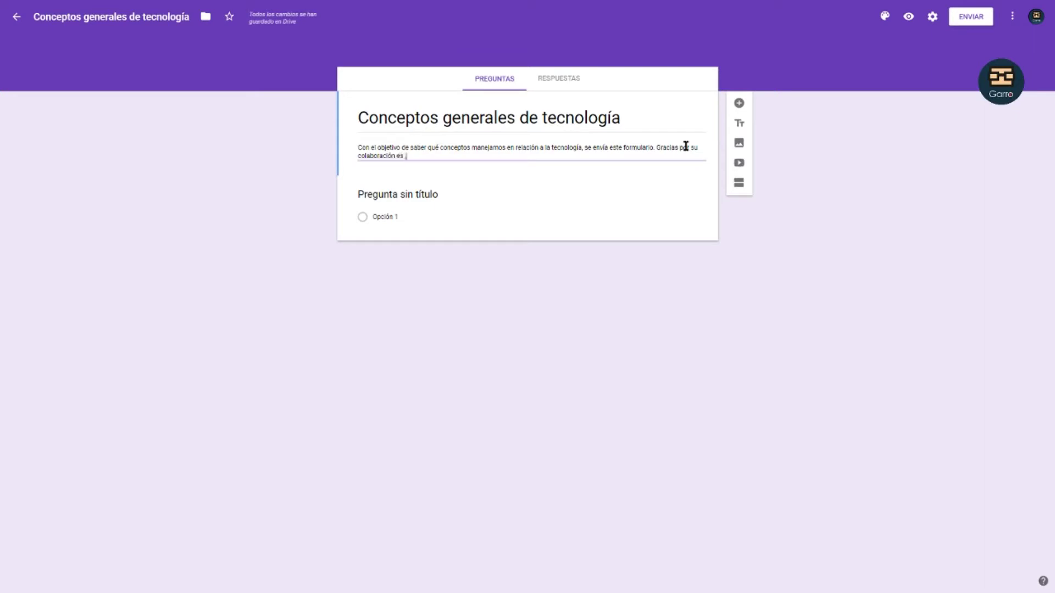
pyautogui.write('muy importante para')
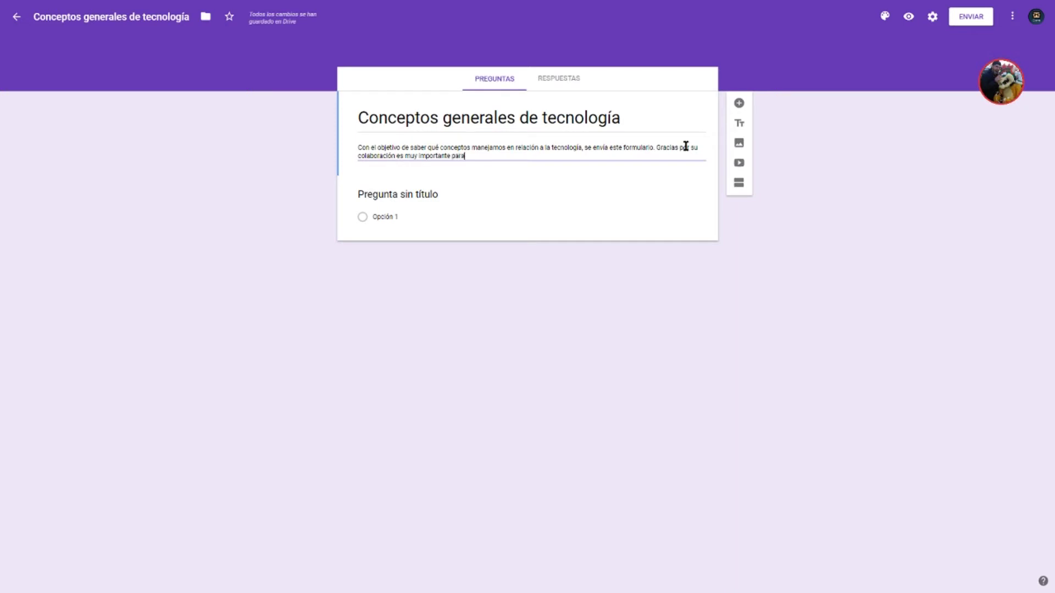
pyautogui.write(' nosotros')
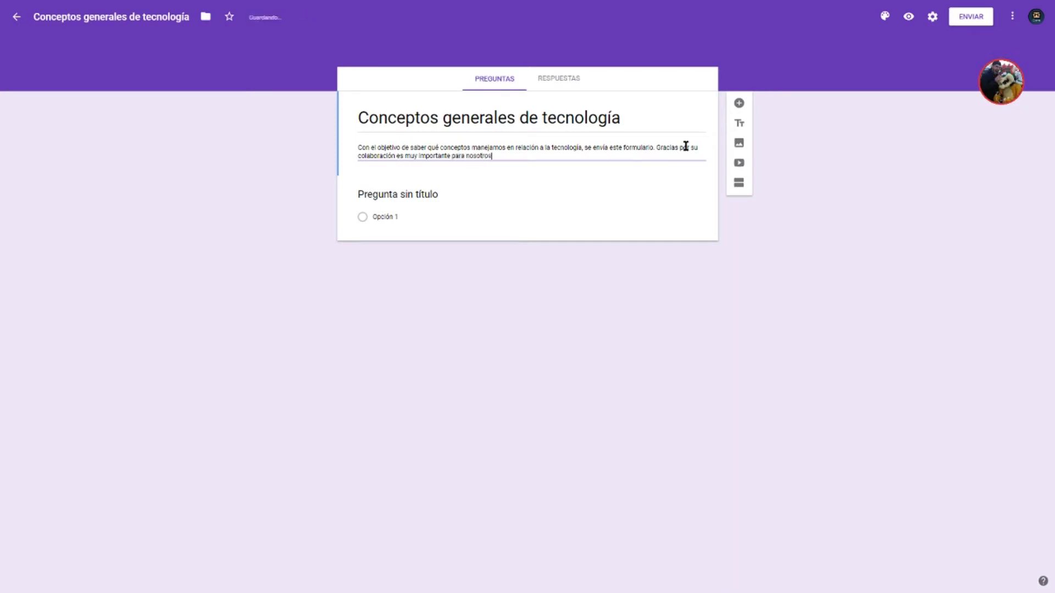
pyautogui.click(263, 258)
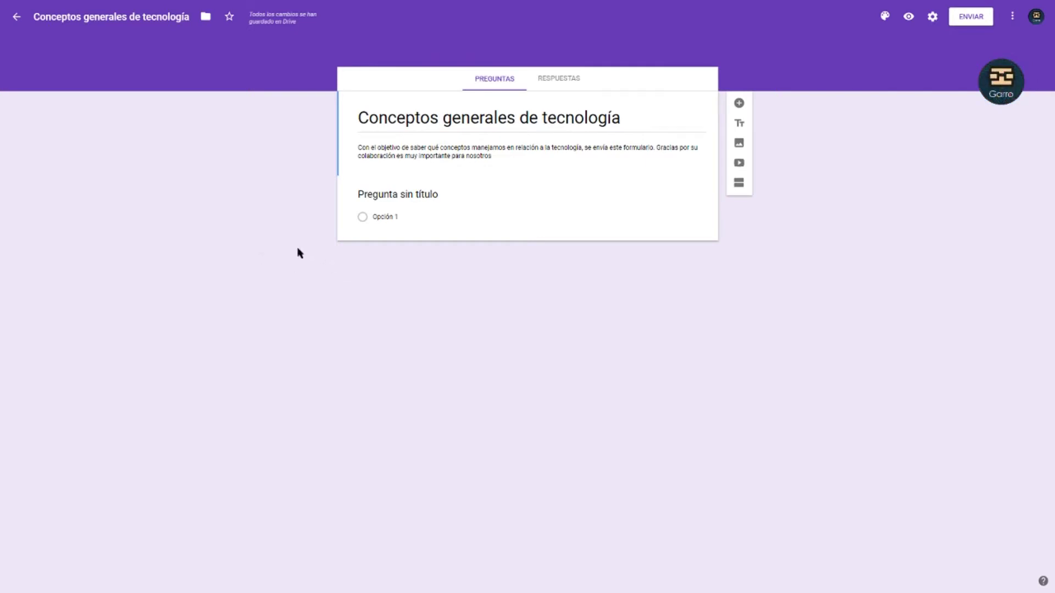
pyautogui.tripleClick(502, 148)
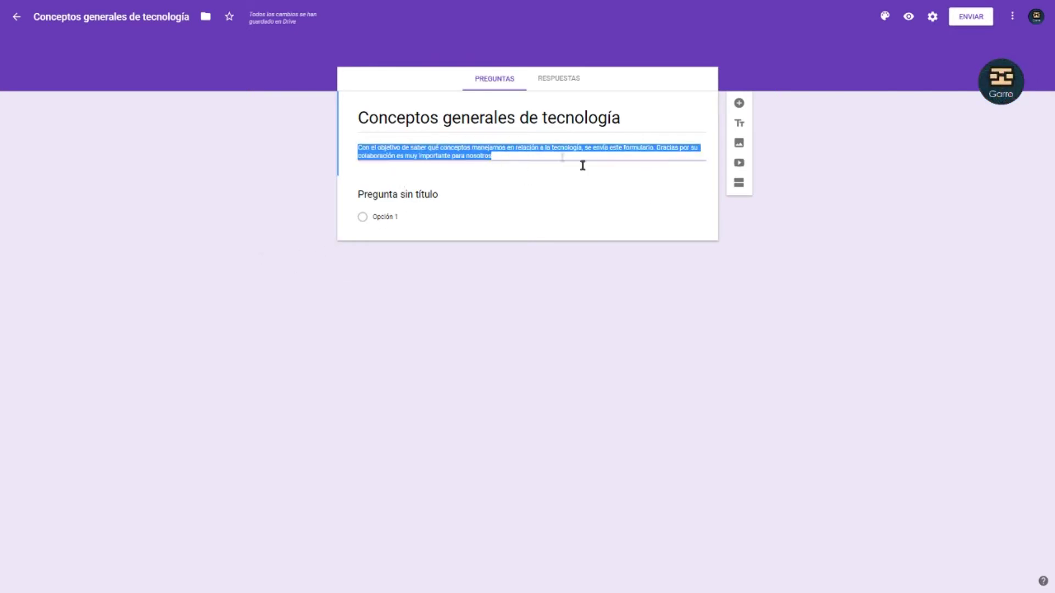
pyautogui.click(852, 193)
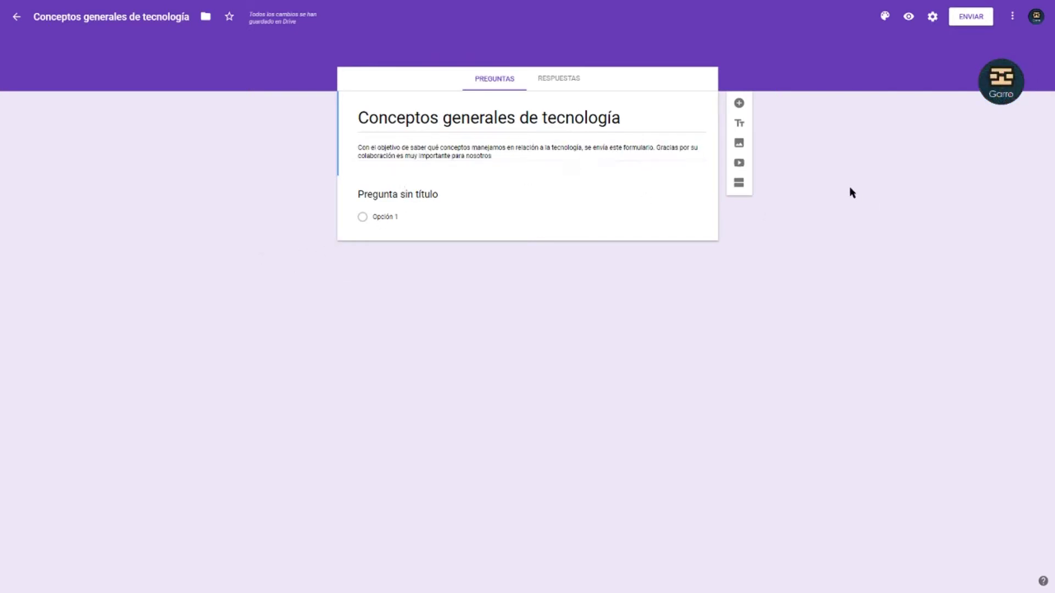
pyautogui.tripleClick(494, 156)
pyautogui.click(777, 198)
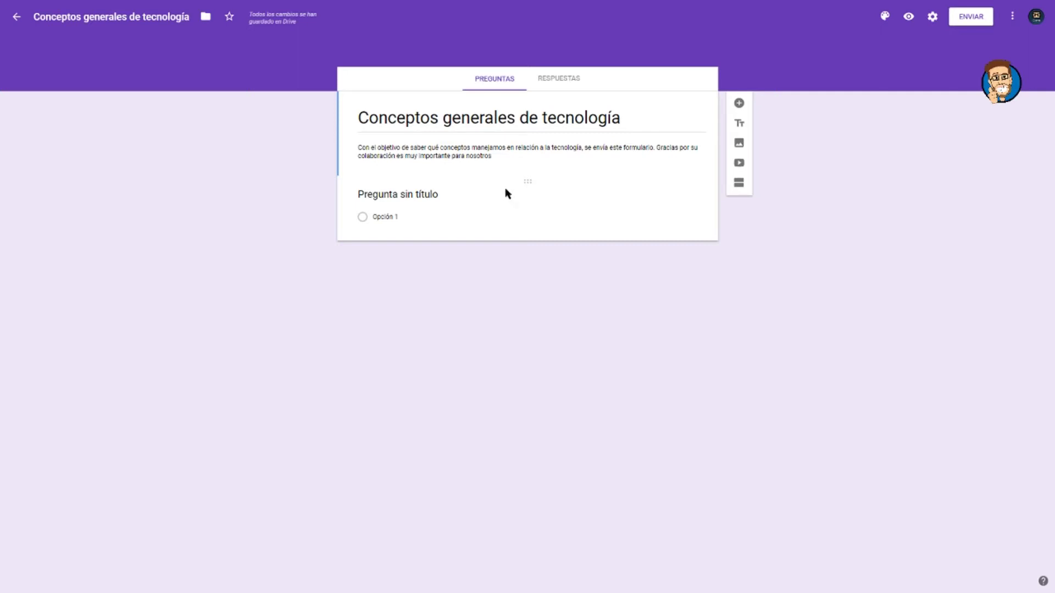
# Open the untitled question for editing and clear its placeholder title.
pyautogui.click(517, 180)
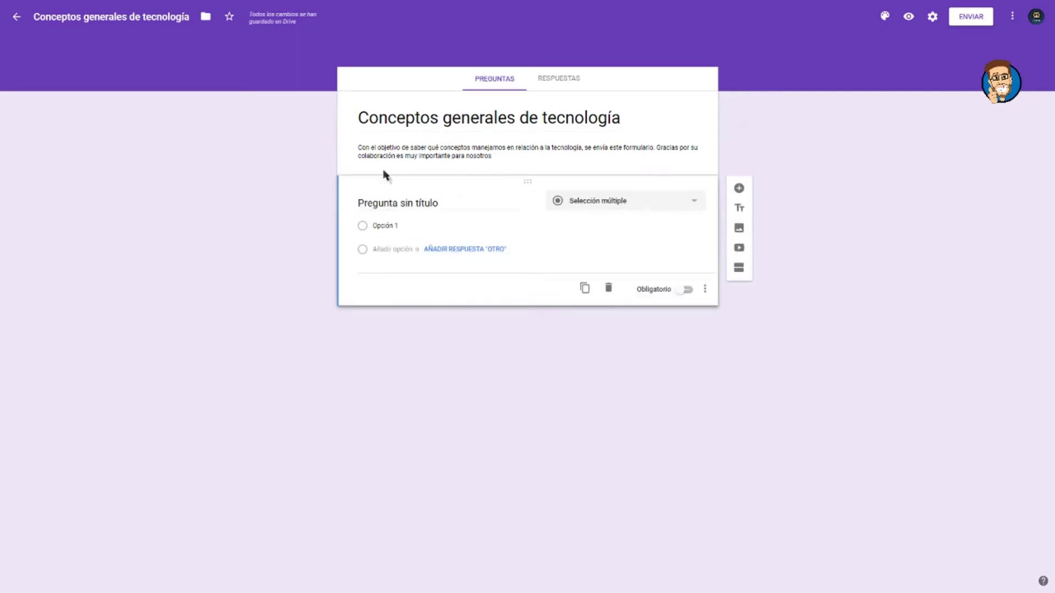
pyautogui.click(412, 203)
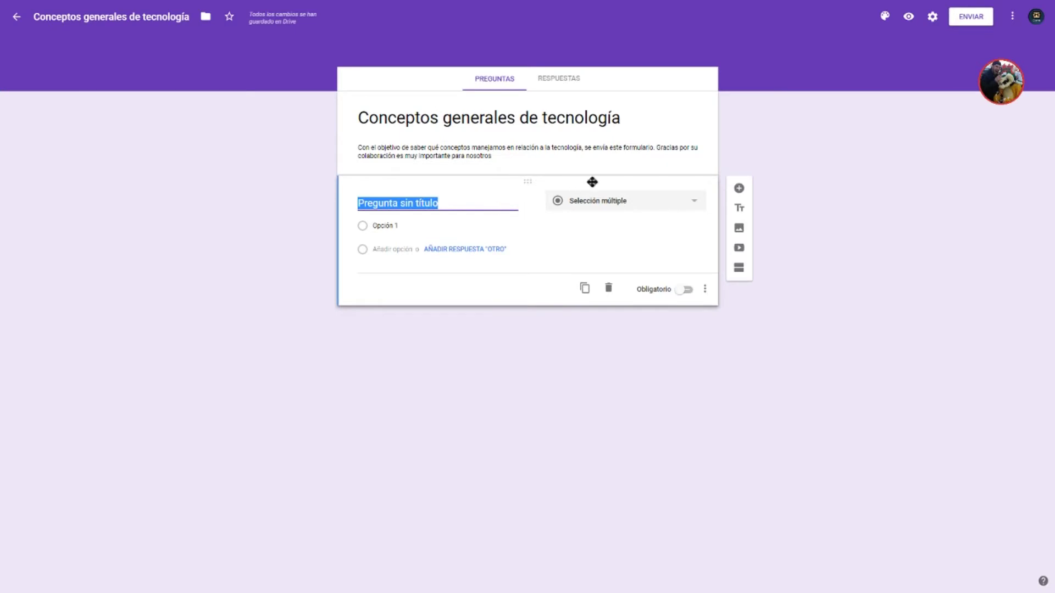
pyautogui.click(445, 213)
pyautogui.click(428, 203)
pyautogui.click(448, 215)
pyautogui.click(447, 205)
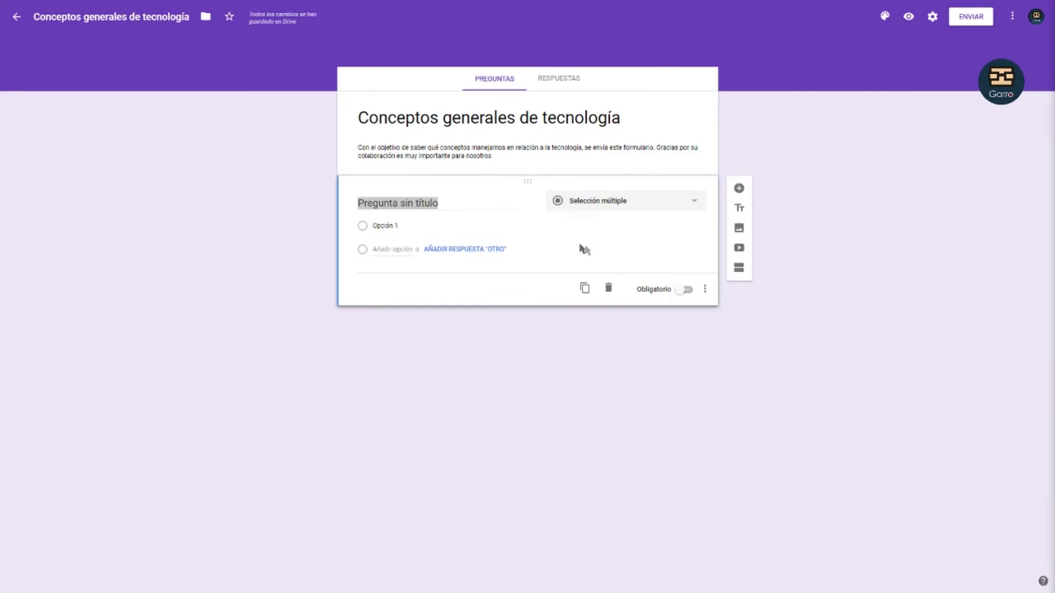
pyautogui.moveTo(447, 202); pyautogui.dragTo(333, 207)
pyautogui.write('Los artefac')
pyautogui.press('BackSpace')
pyautogui.press('BackSpace')
pyautogui.press('BackSpace')
pyautogui.press('BackSpace')
pyautogui.press('BackSpace')
pyautogui.press('BackSpace')
pyautogui.press('BackSpace')
pyautogui.press('BackSpace')
pyautogui.press('BackSpace')
pyautogui.press('BackSpace')
pyautogui.press('BackSpace')
# Title the question "en tecnología, los artefactos son:".
pyautogui.write('en tecnologia')
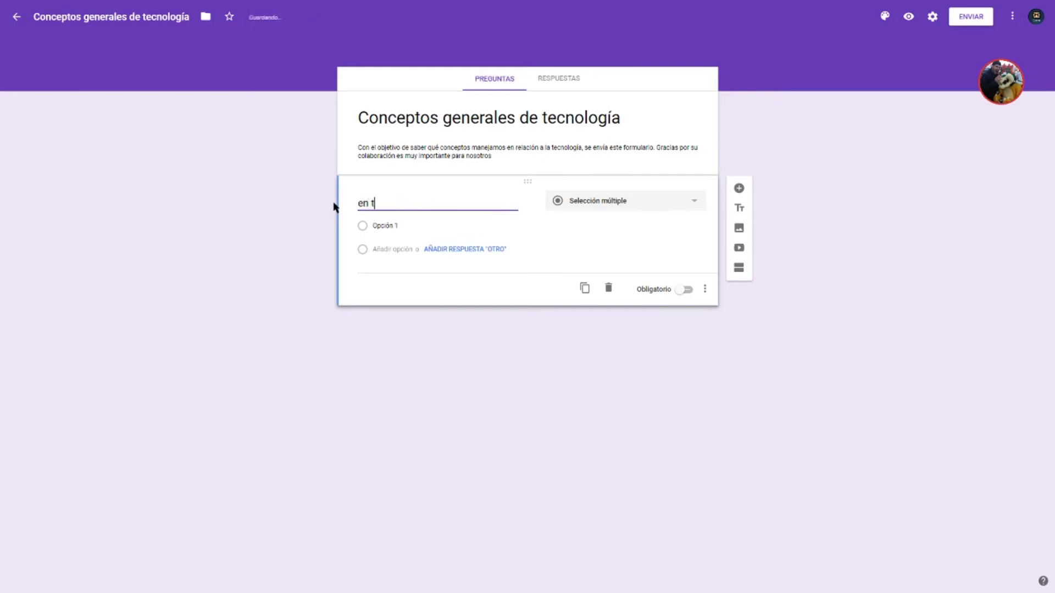
pyautogui.press('BackSpace')
pyautogui.write('á')
pyautogui.press('BackSpace')
pyautogui.press('BackSpace')
pyautogui.write('ía')
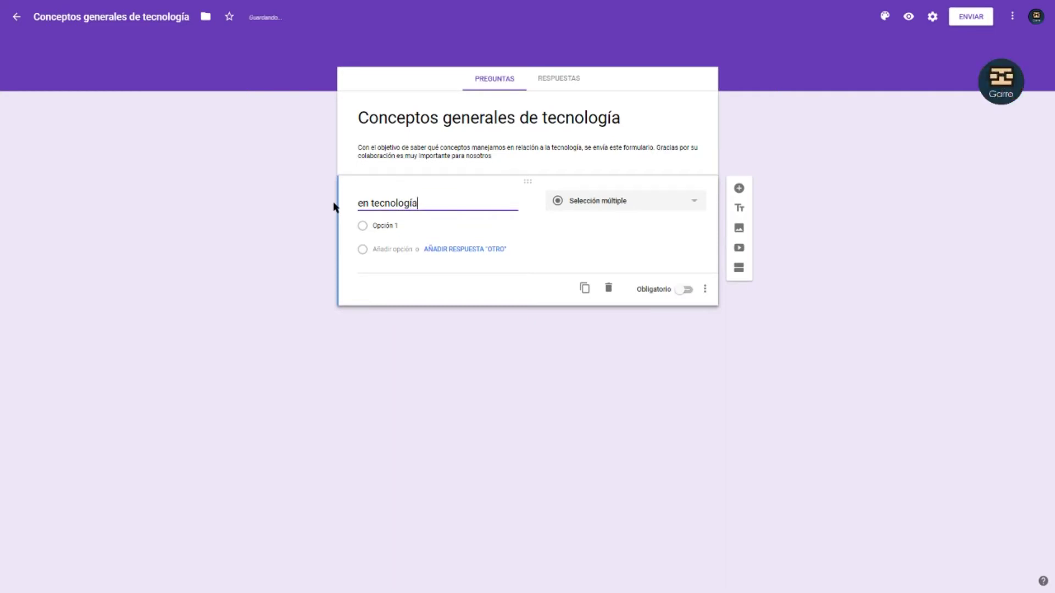
pyautogui.write(', Lo')
pyautogui.press('BackSpace')
pyautogui.press('BackSpace')
pyautogui.write('los ar')
pyautogui.write('efactos')
pyautogui.press('BackSpace')
pyautogui.press('BackSpace')
pyautogui.write('os son:')
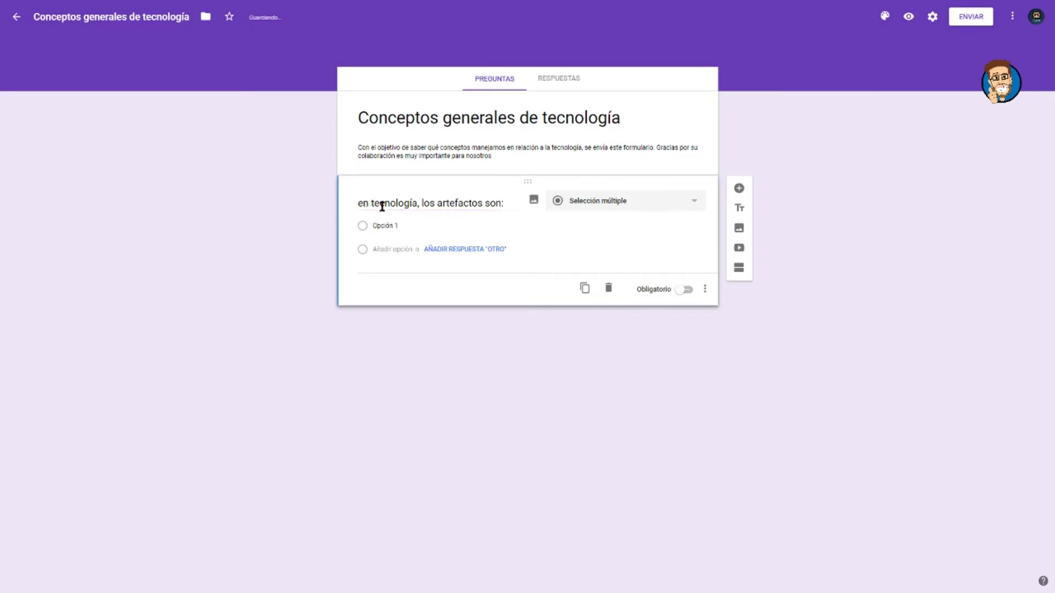
# Capitalize the first letter of the question title so it begins with "En".
pyautogui.click(364, 204)
pyautogui.press('Home')
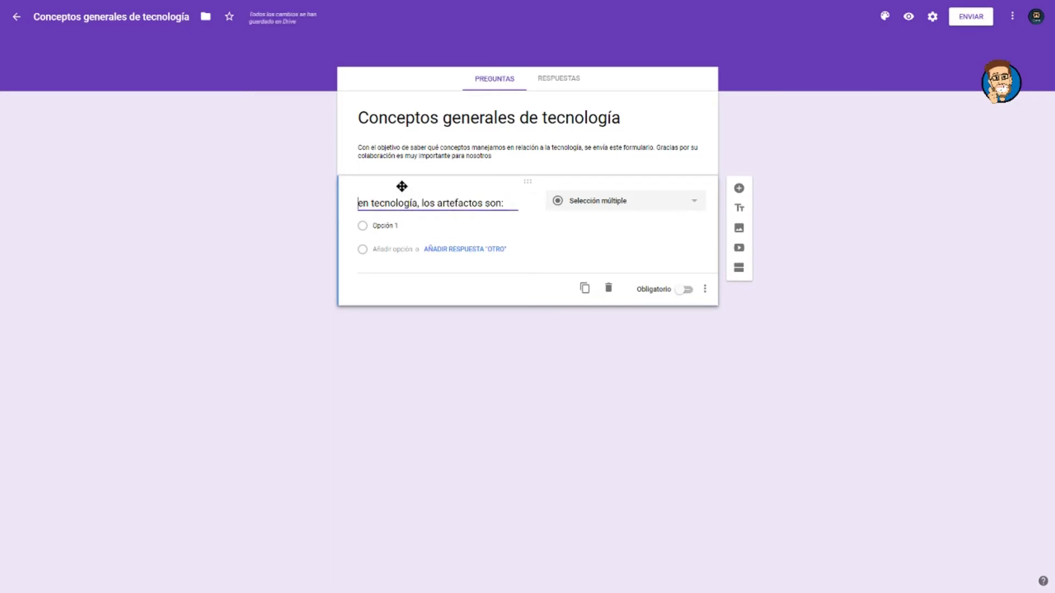
pyautogui.press('Delete')
pyautogui.write('E')
pyautogui.click(292, 220)
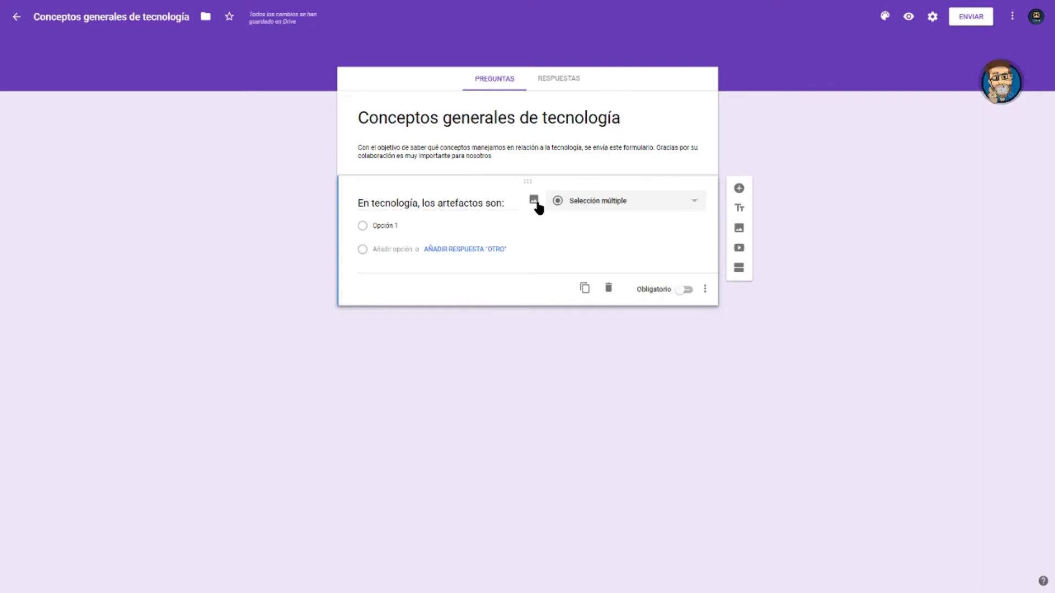
# Search Google images for "artefacto" as an illustration for the question and close the image dialog without inserting one.
pyautogui.click(534, 200)
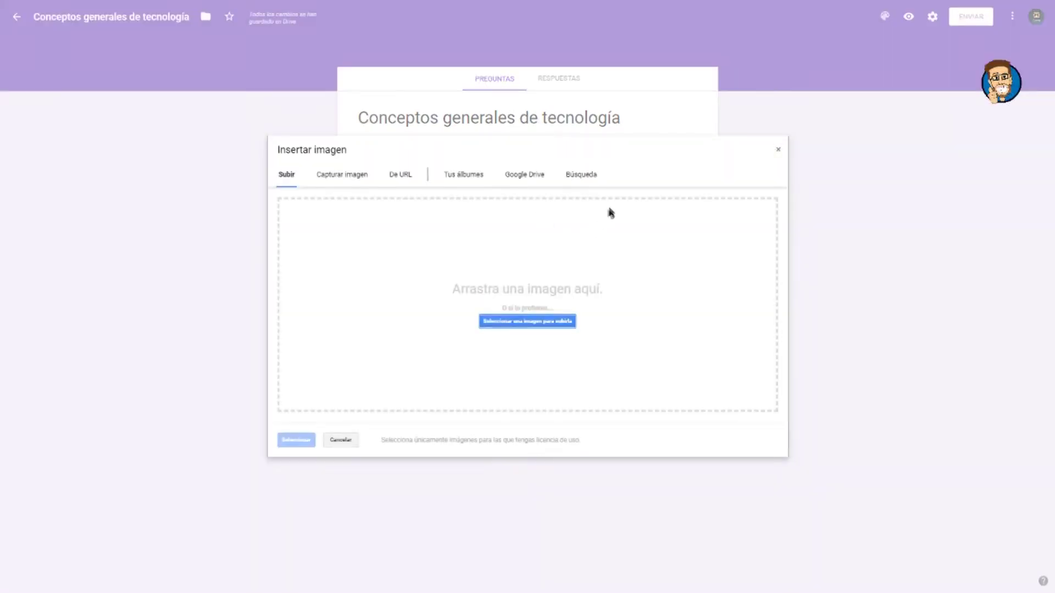
pyautogui.click(575, 177)
pyautogui.write('a')
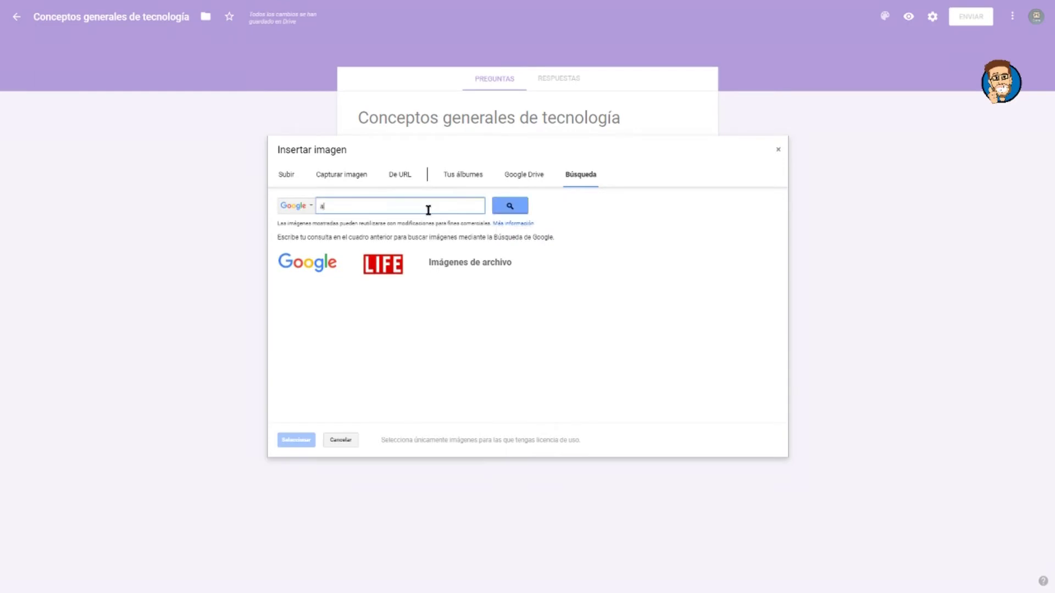
pyautogui.write('rtefacto')
pyautogui.press('Return')
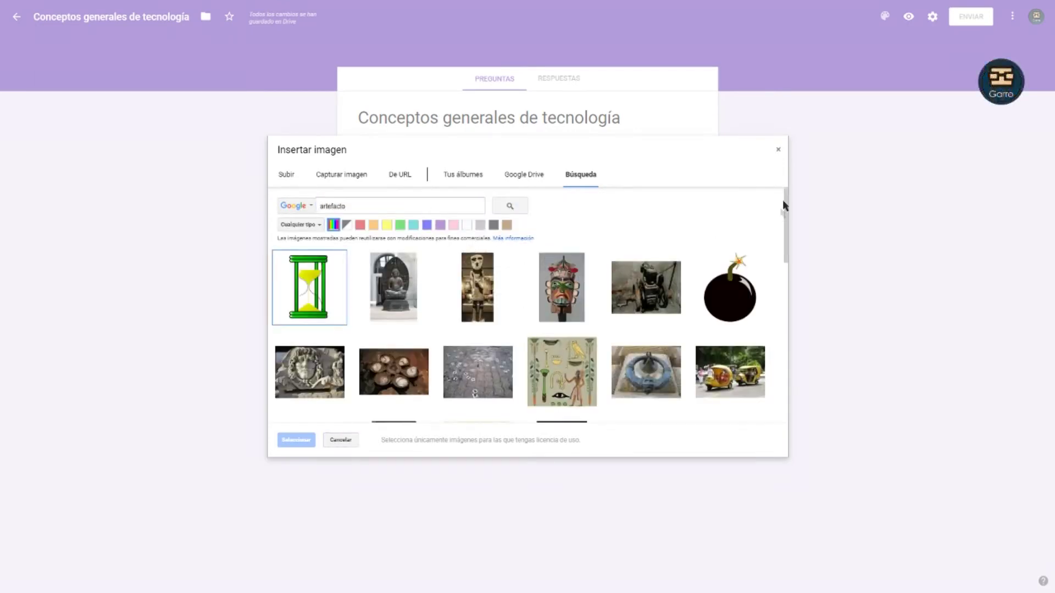
pyautogui.click(779, 150)
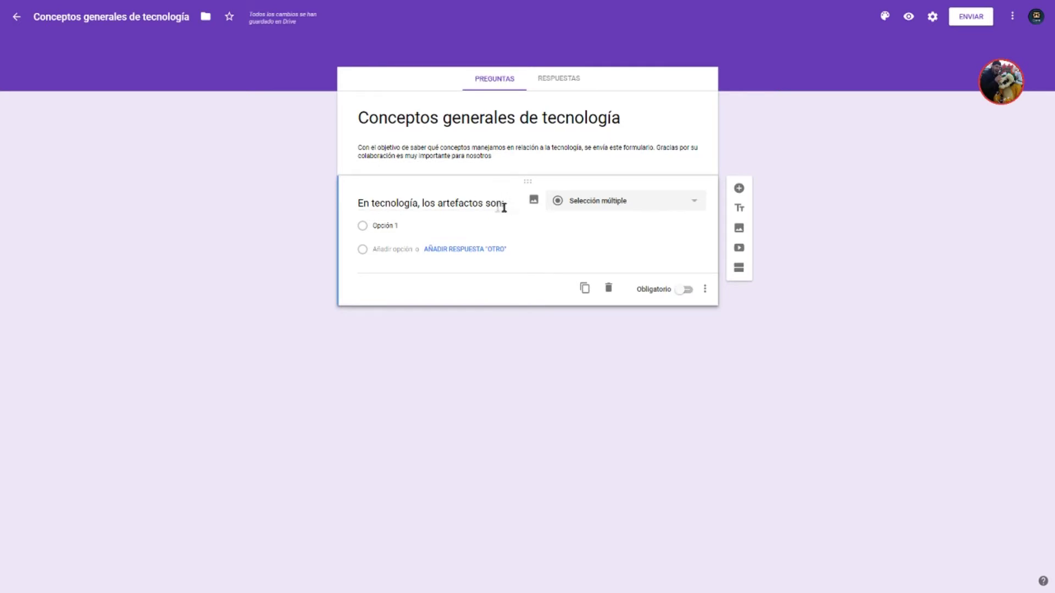
# Try the short answer type (Respuesta corta) on the question and return it to multiple choice (Selección múltiple).
pyautogui.click(595, 206)
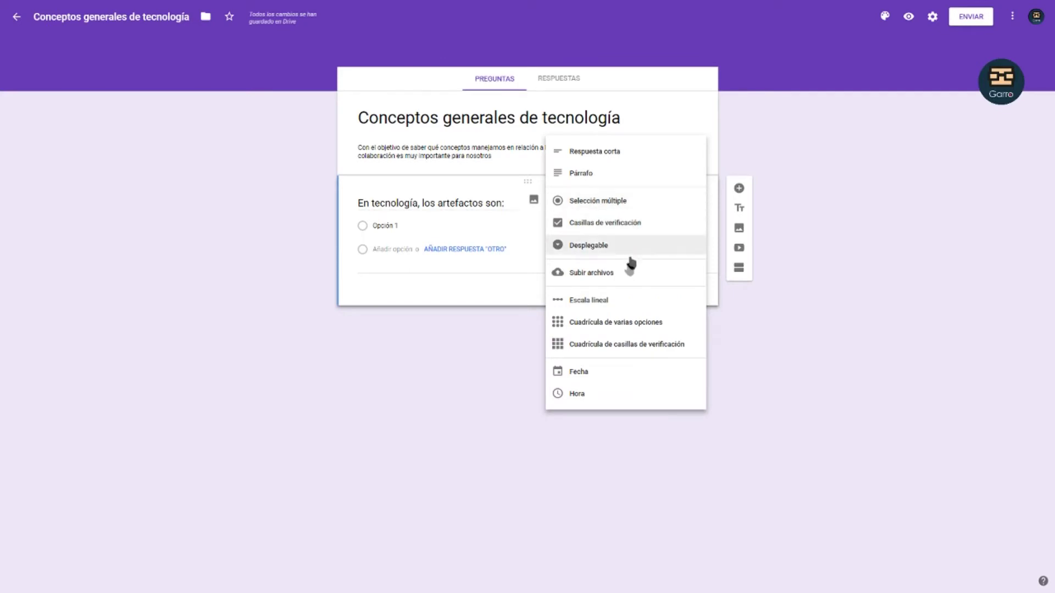
pyautogui.click(624, 226)
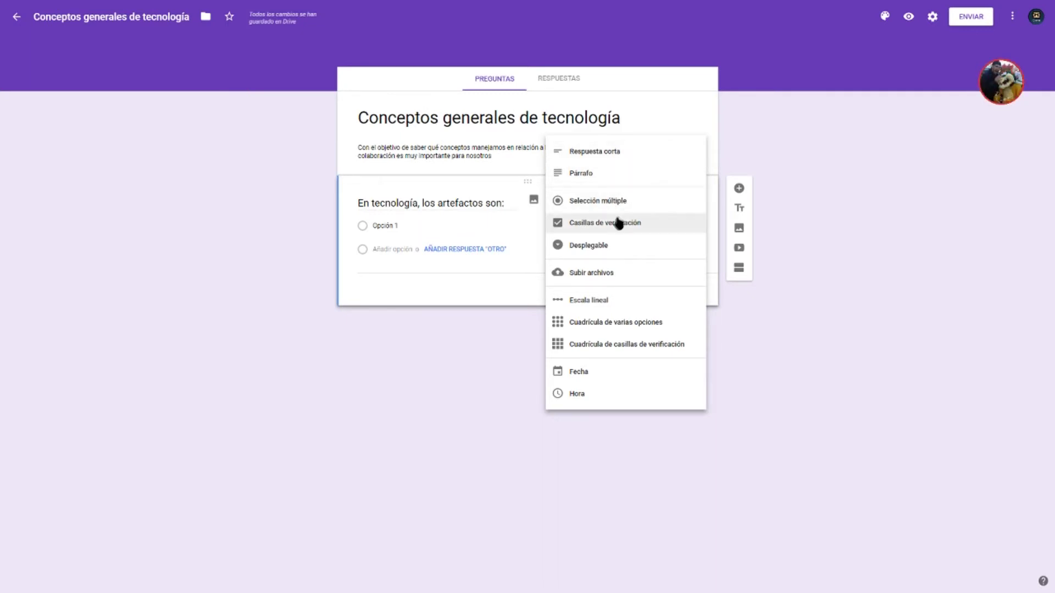
pyautogui.click(609, 161)
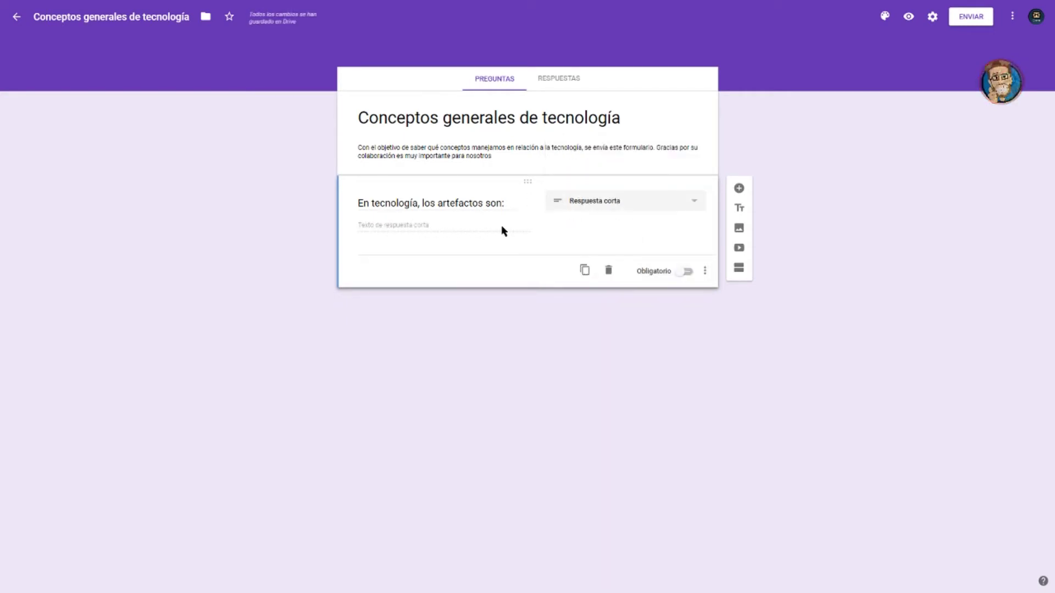
pyautogui.click(659, 204)
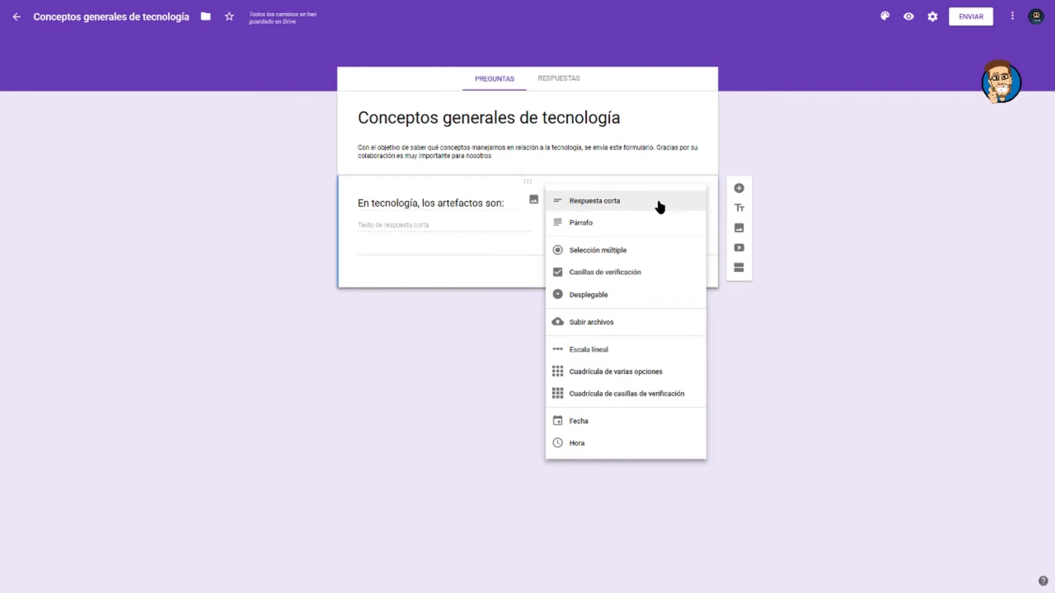
pyautogui.click(652, 258)
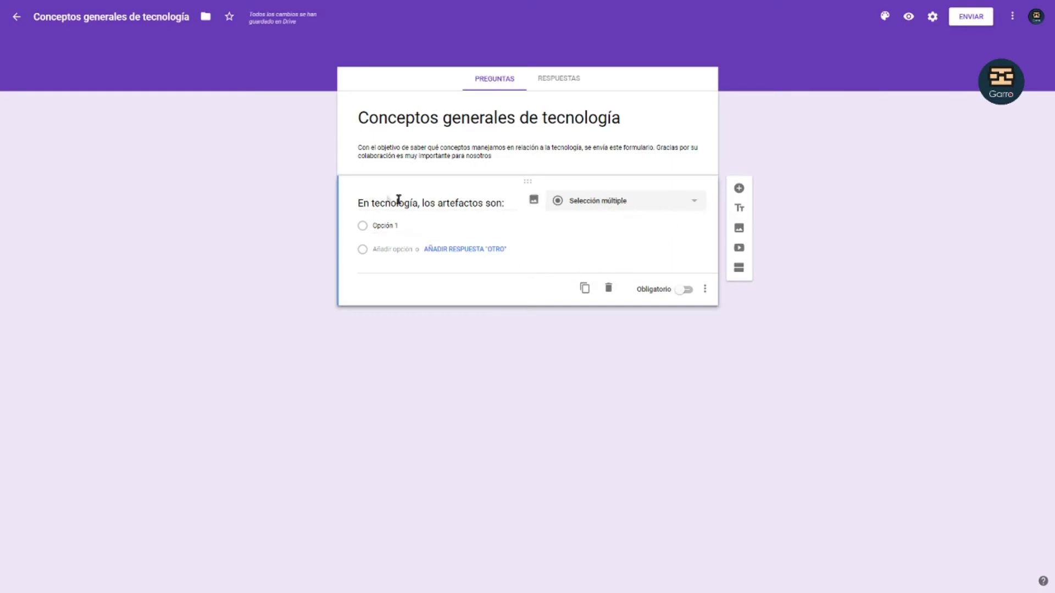
# Set the first answer option to "Son elementos que hacen parte de un todo en un sistema solar".
pyautogui.click(397, 226)
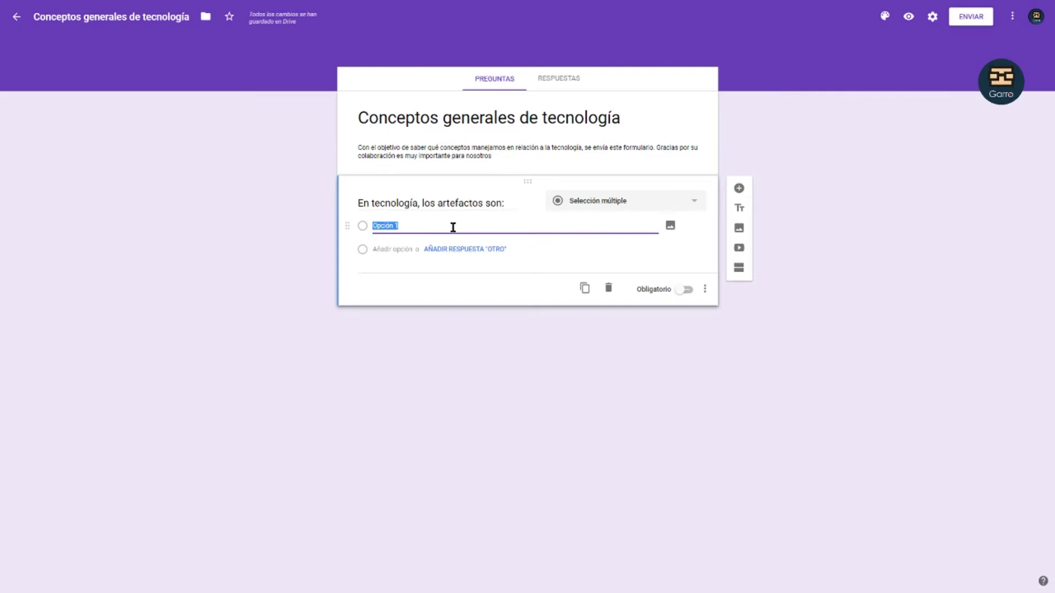
pyautogui.write('Son elementos que hac')
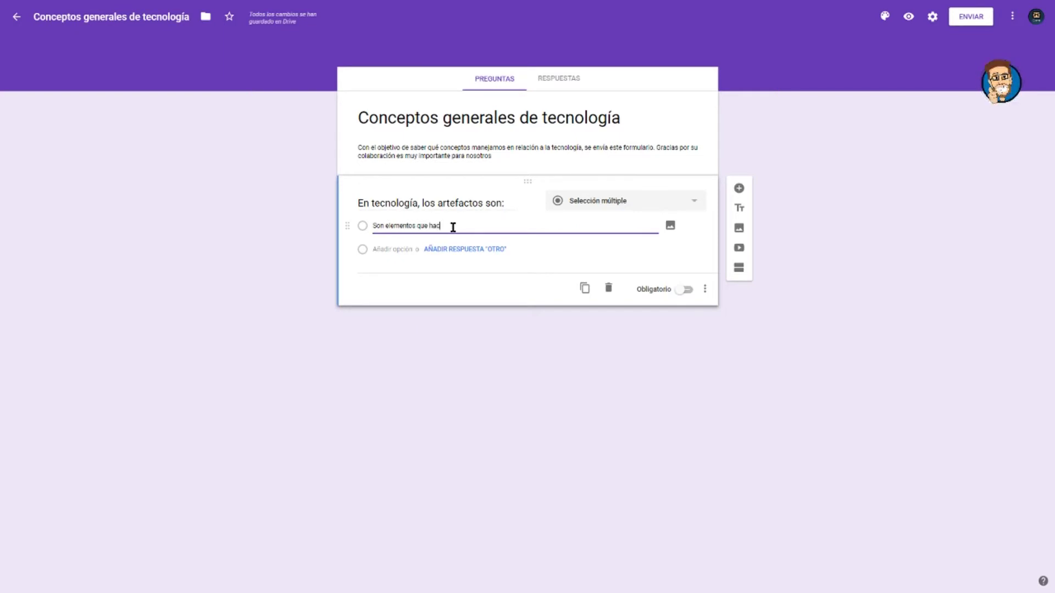
pyautogui.write('en parte de un to')
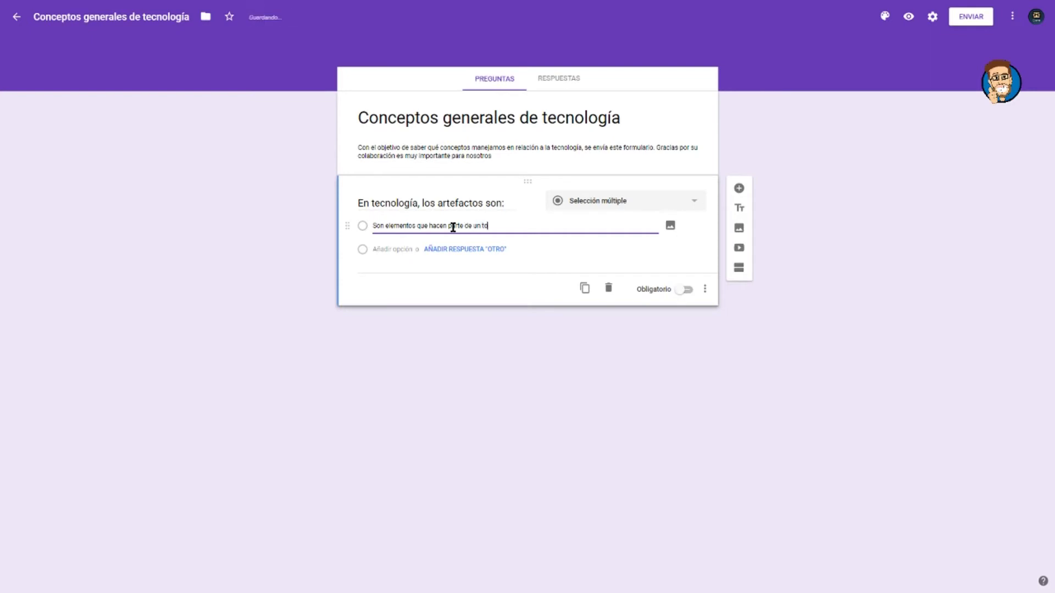
pyautogui.write('do en un s')
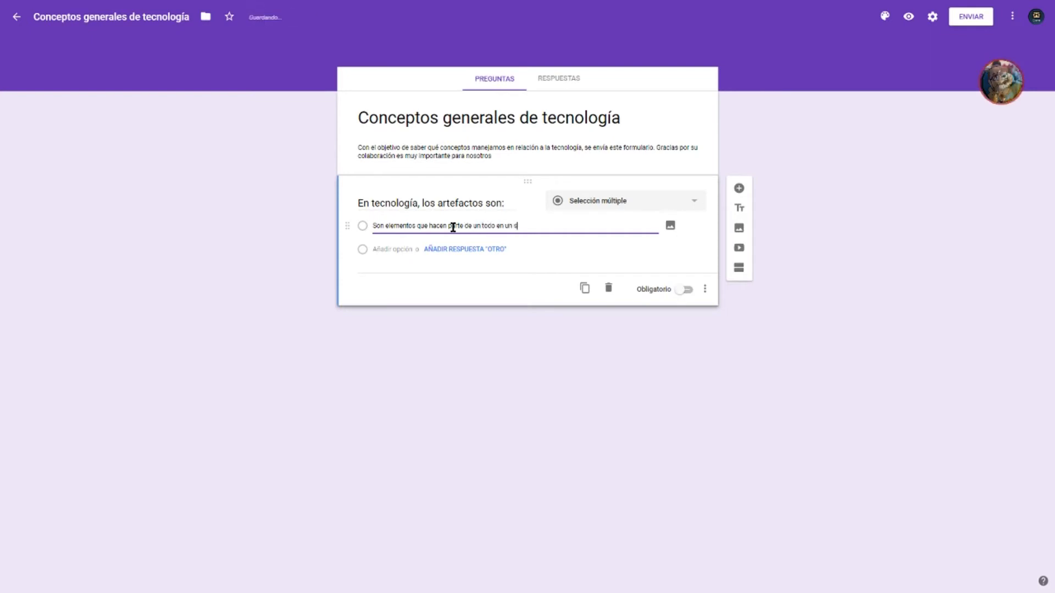
pyautogui.write('istema solar')
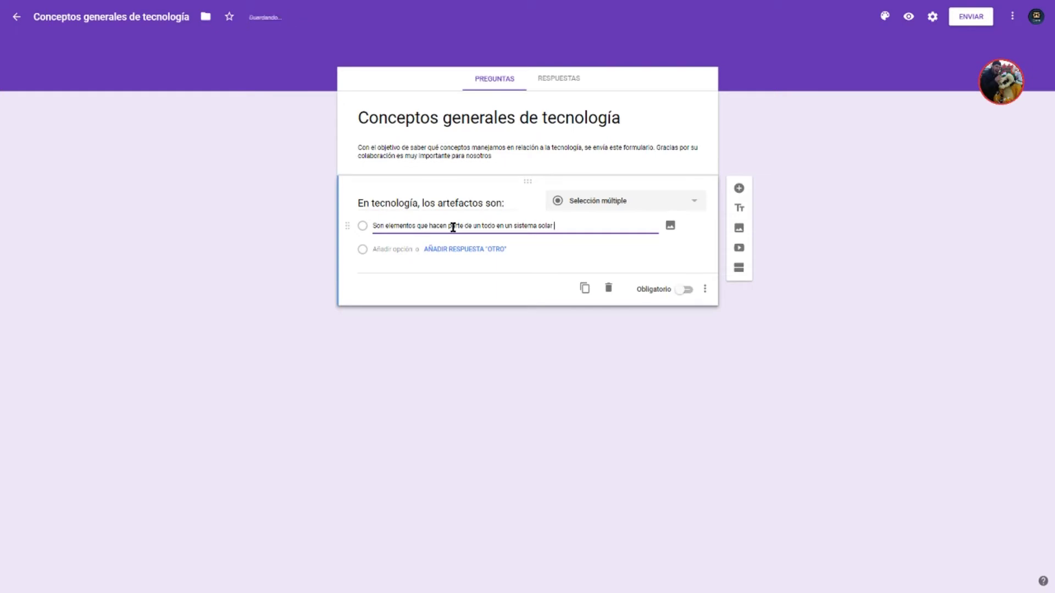
# Add a second answer option reading "Son dispositivos, herramientas, aparatos, instrumentos y maquinas que potencian la acción humana".
pyautogui.press('Return')
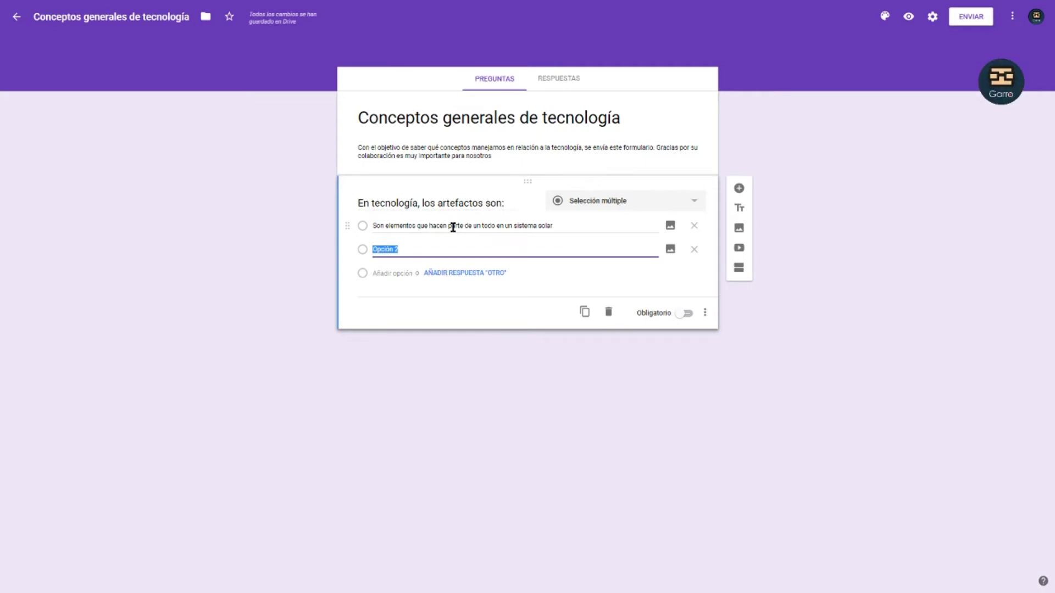
pyautogui.click(443, 250)
pyautogui.moveTo(436, 250); pyautogui.dragTo(374, 250)
pyautogui.write('Son dispositiv')
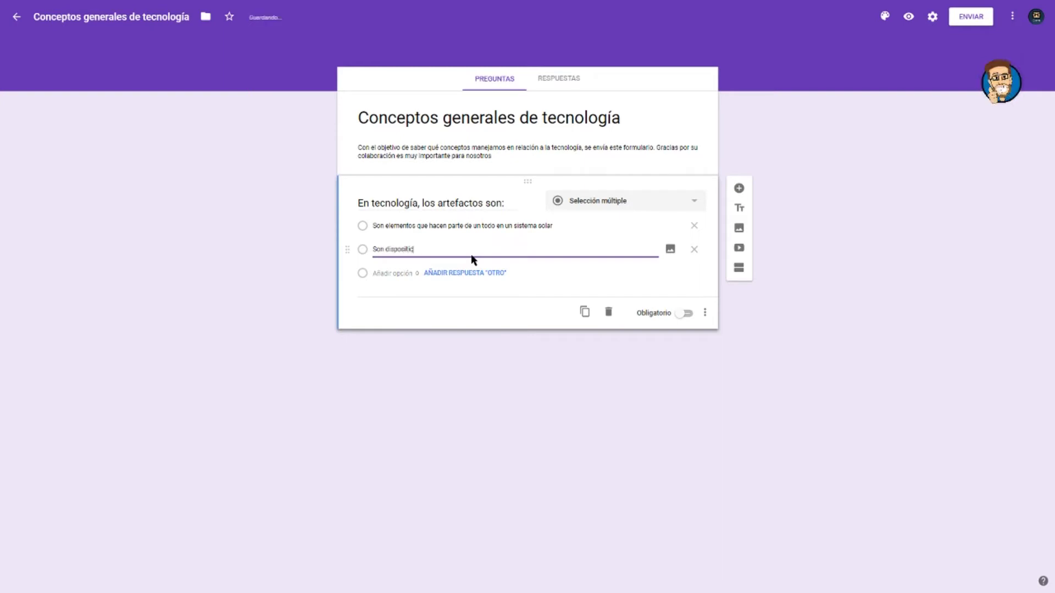
pyautogui.write('os, herramientas')
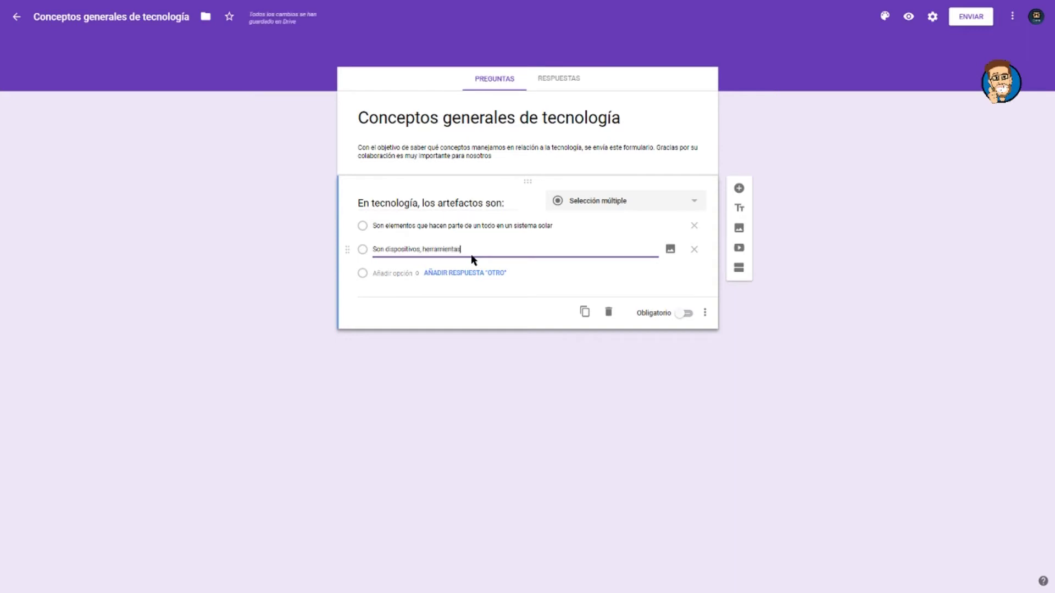
pyautogui.write(', aparatos, ')
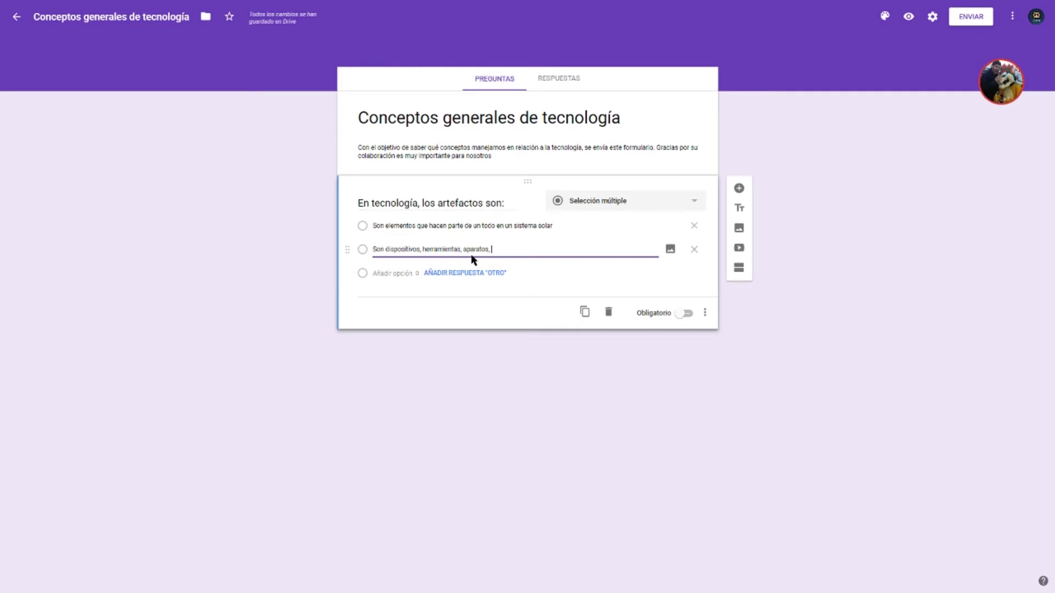
pyautogui.write('instru')
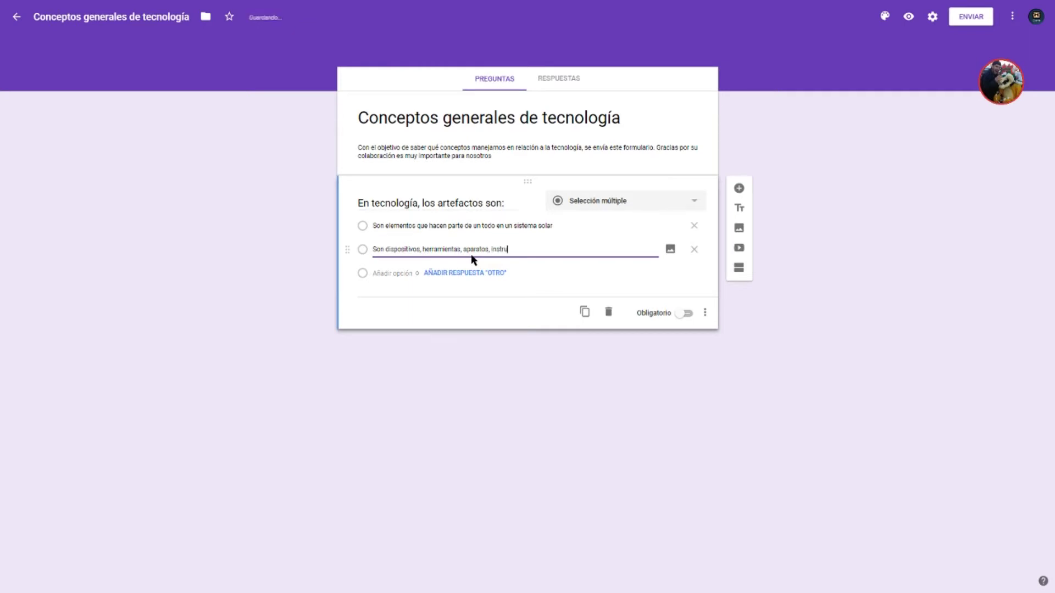
pyautogui.write('mentos y maquinas que po')
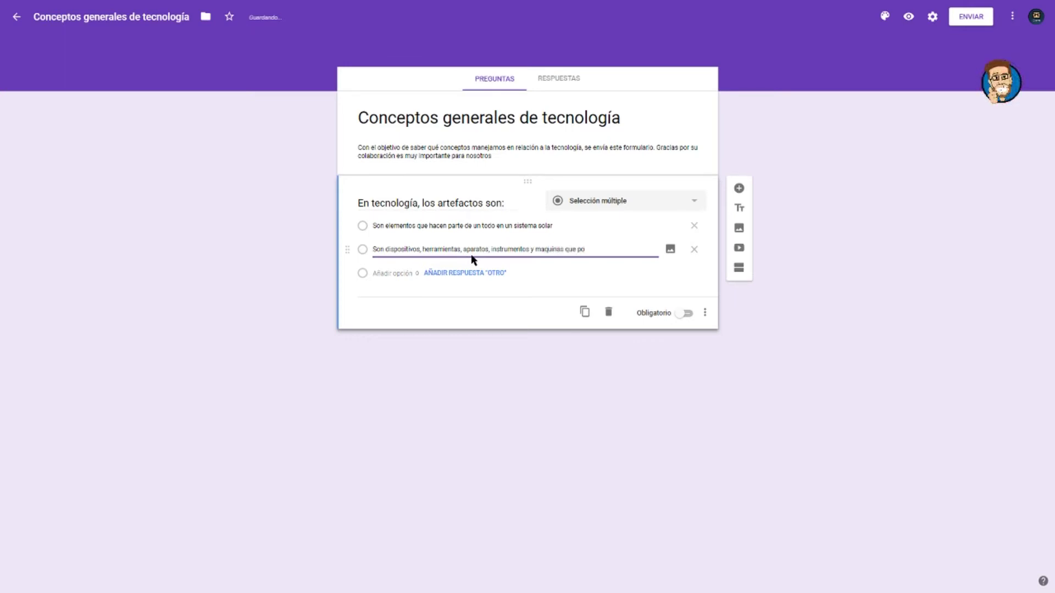
pyautogui.write('tencian la acción humana')
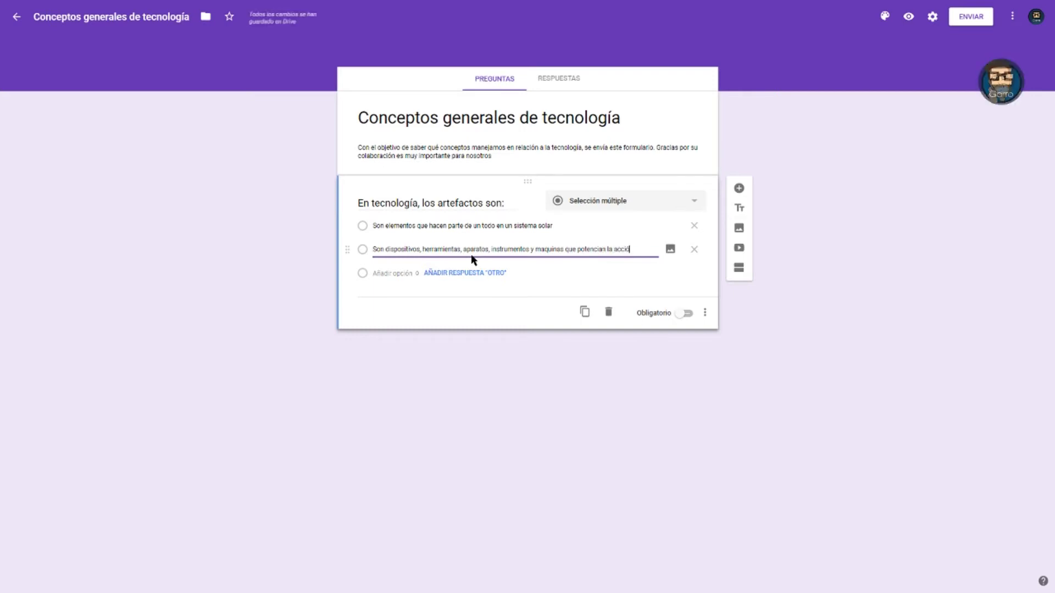
# Add a third answer option reading "son fases sucesivas de operaciones que permiten transformar".
pyautogui.press('Return')
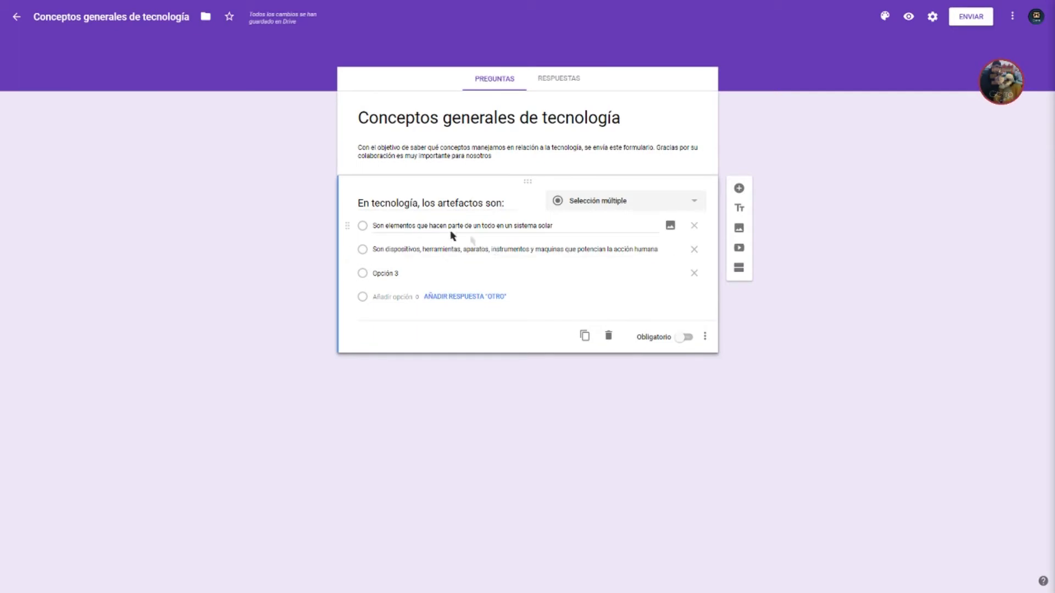
pyautogui.click(400, 274)
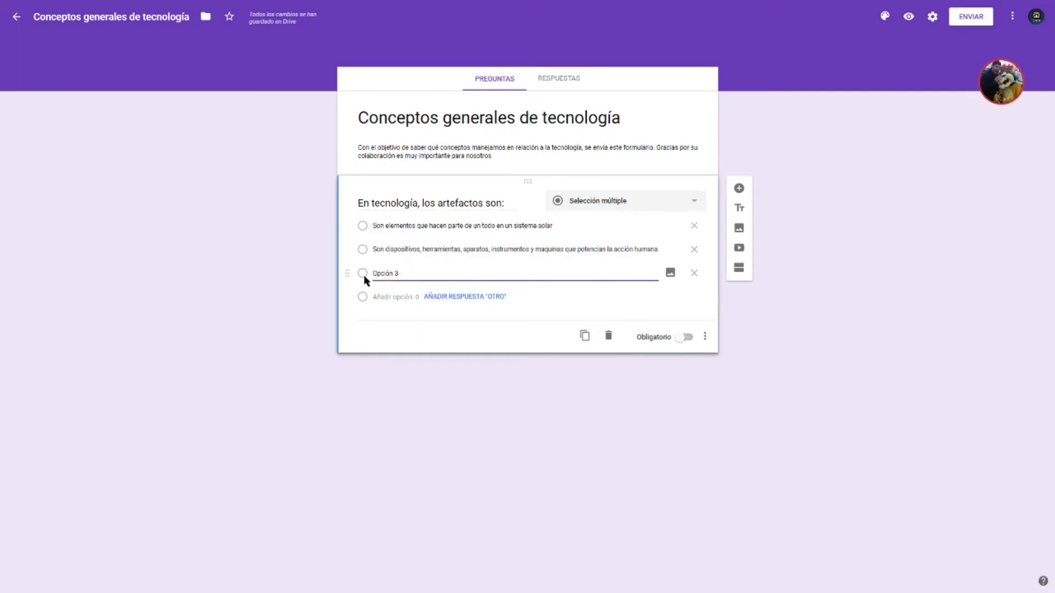
pyautogui.moveTo(403, 274); pyautogui.dragTo(355, 274)
pyautogui.press('BackSpace')
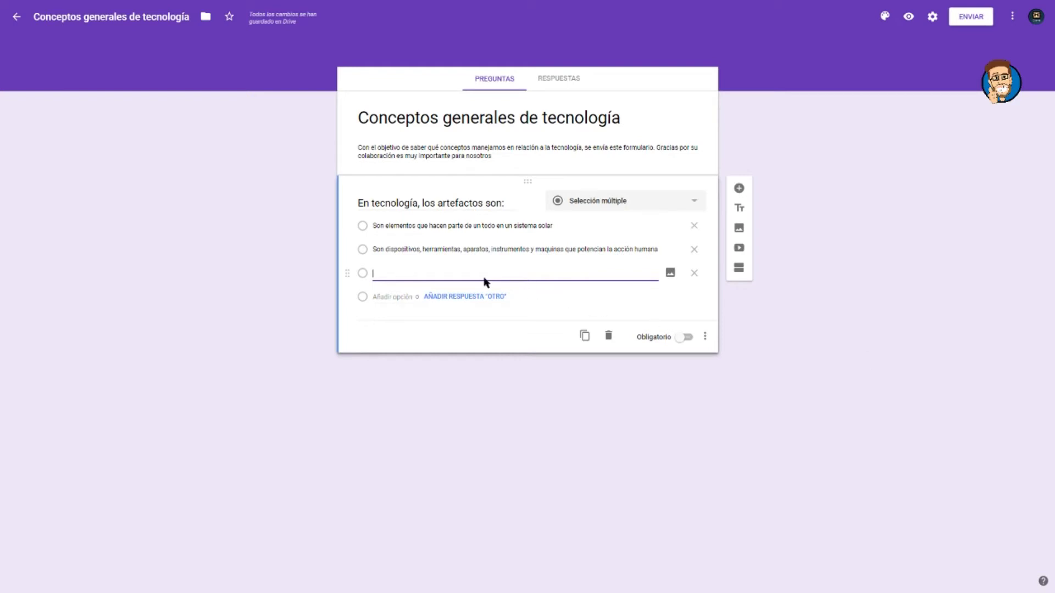
pyautogui.write('son')
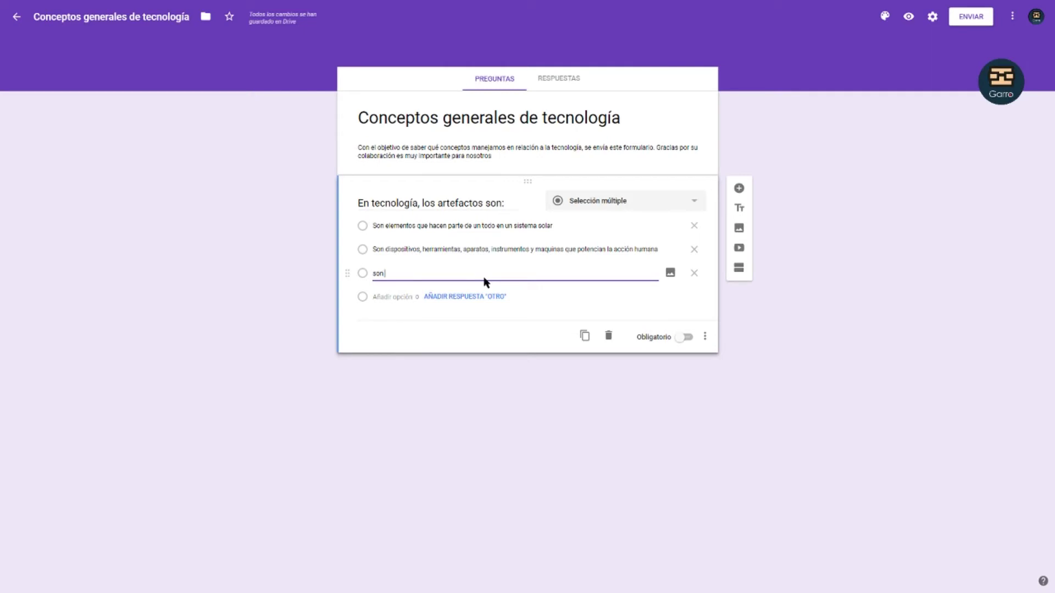
pyautogui.write(' fases sucesivas')
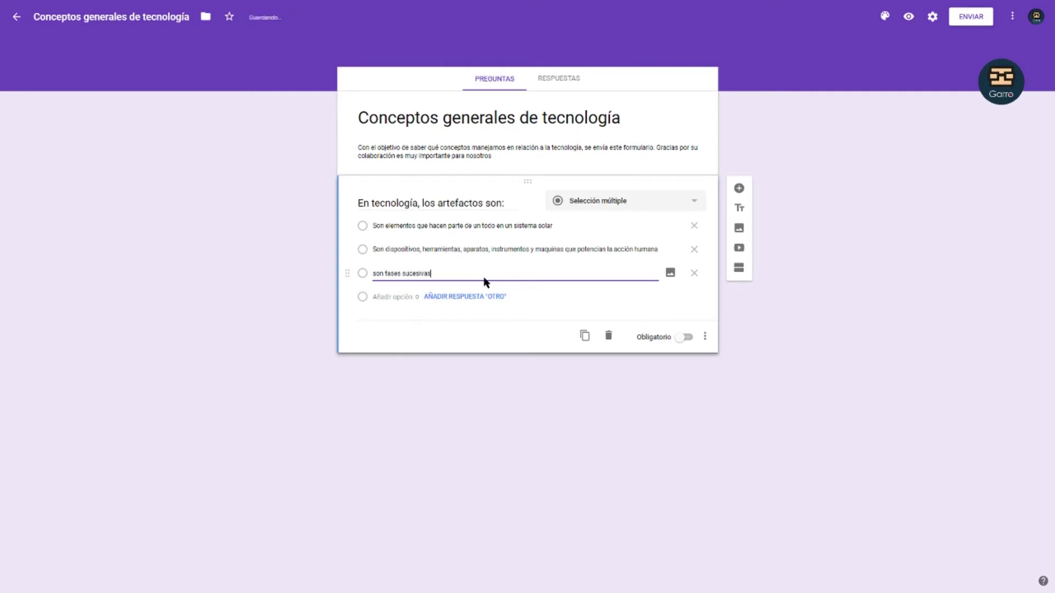
pyautogui.write(' de operaciones que permiten tras')
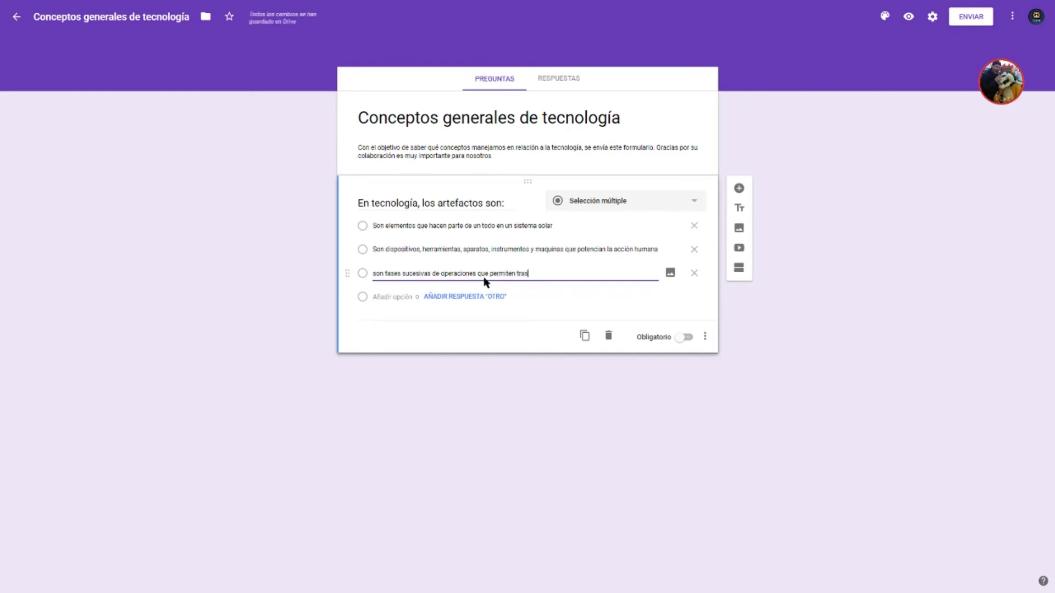
pyautogui.press('BackSpace')
pyautogui.write('nsformar')
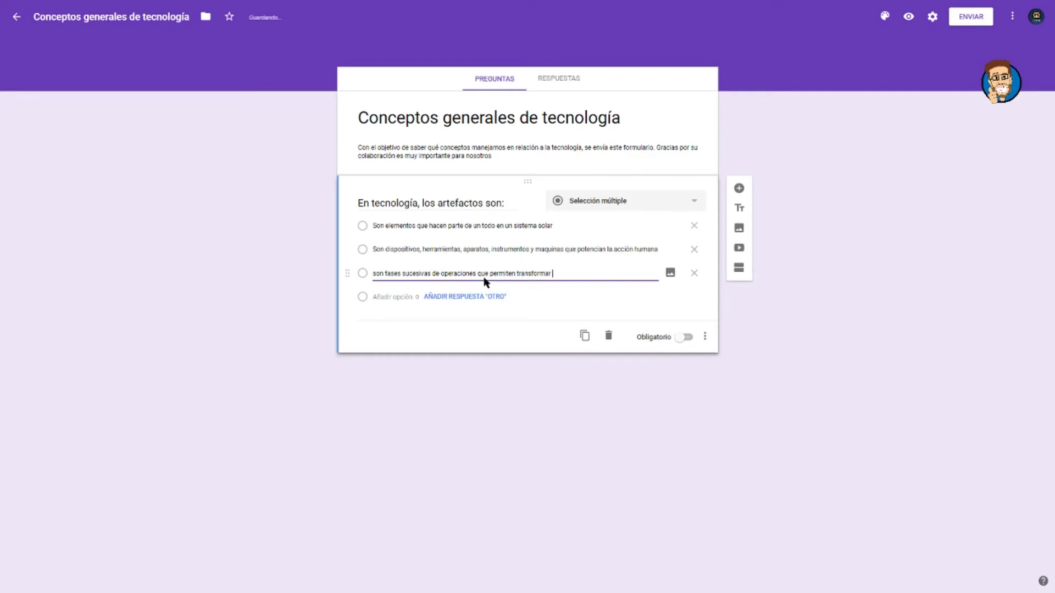
# Replace "transformar" at the end of the third answer option with "la transformación de recursos".
pyautogui.press('BackSpace')
pyautogui.press('BackSpace')
pyautogui.press('BackSpace')
pyautogui.press('BackSpace')
pyautogui.press('BackSpace')
pyautogui.press('BackSpace')
pyautogui.press('BackSpace')
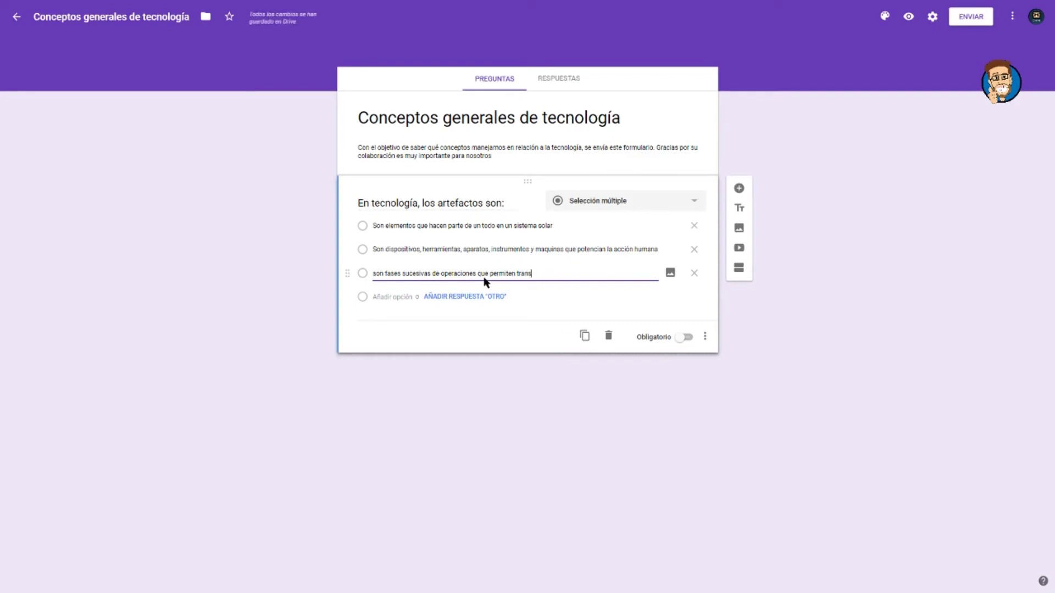
pyautogui.press('BackSpace')
pyautogui.press('BackSpace')
pyautogui.press('BackSpace')
pyautogui.write('la transfo')
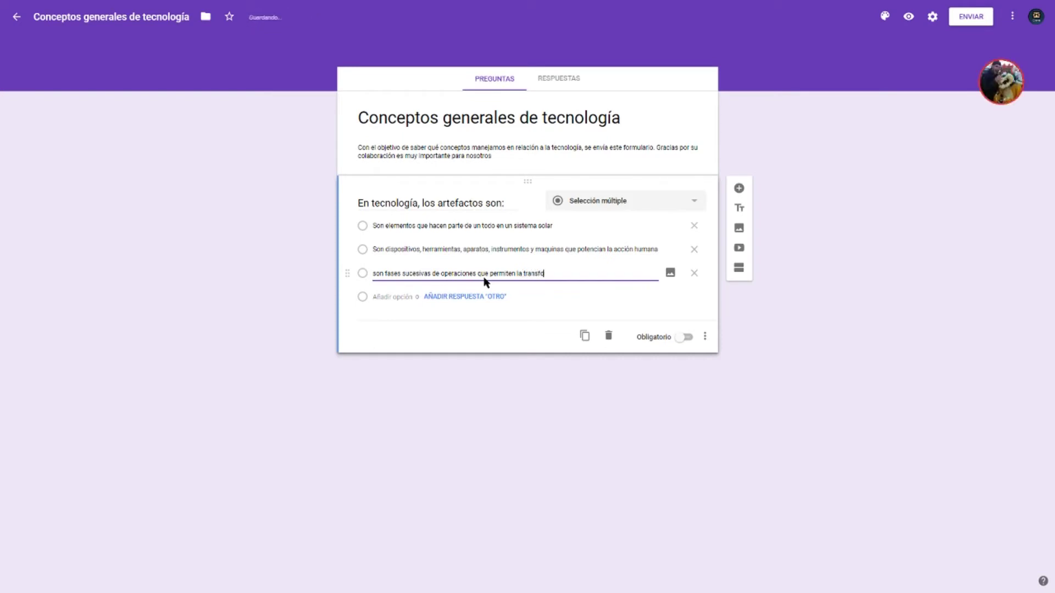
pyautogui.write('rmación de t')
pyautogui.press('BackSpace')
pyautogui.write('recursos')
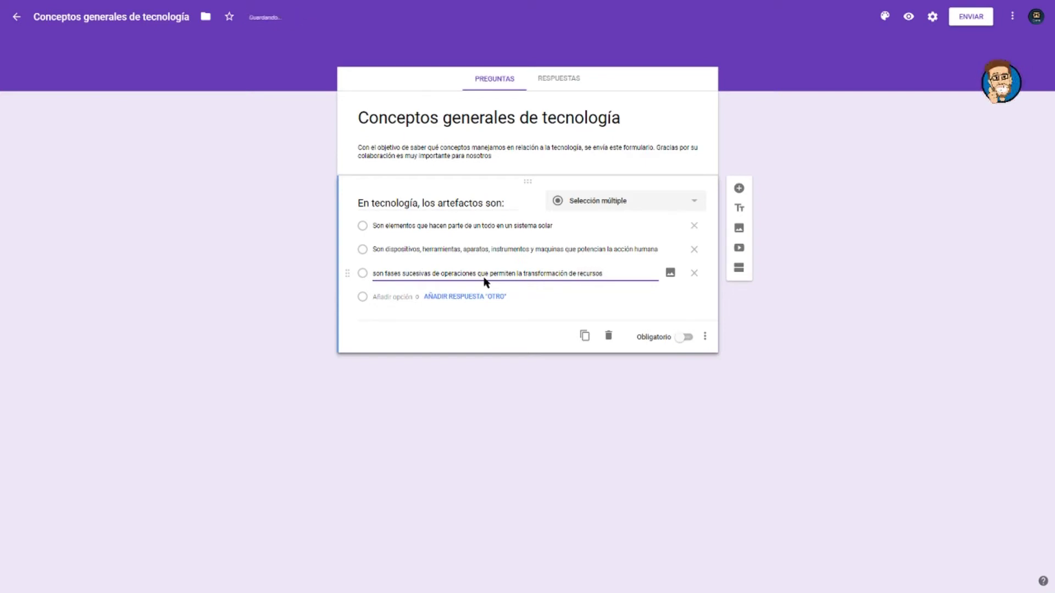
pyautogui.click(921, 303)
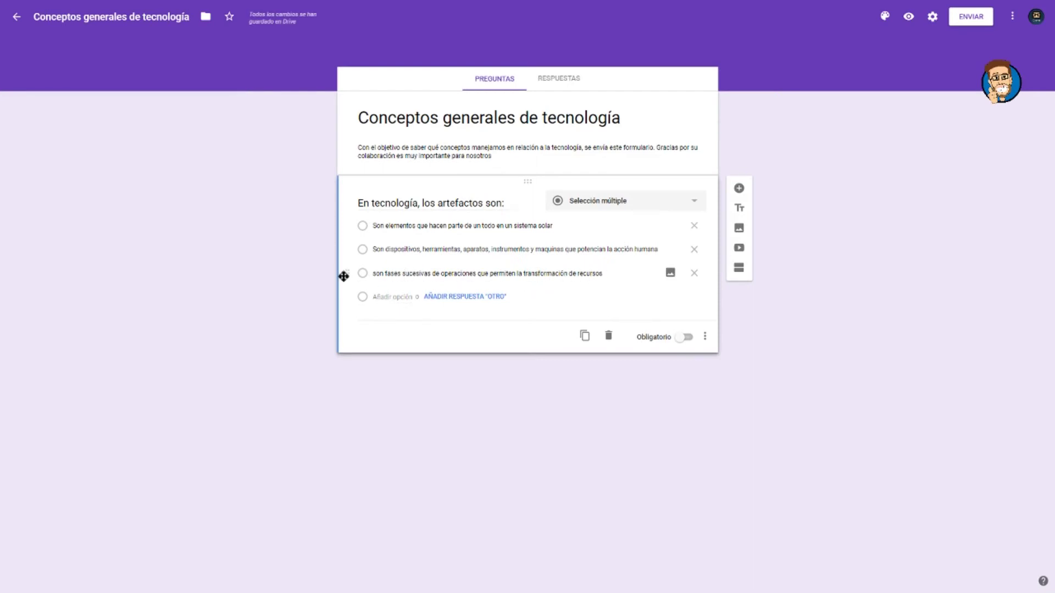
# Try adding a fourth answer option to the question and remove it.
pyautogui.click(393, 297)
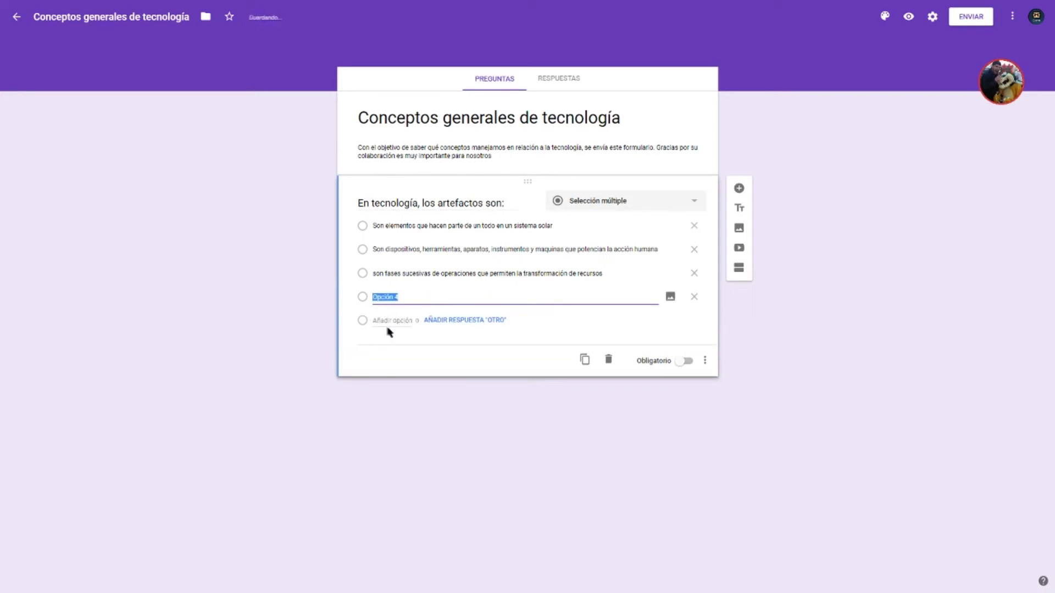
pyautogui.click(697, 299)
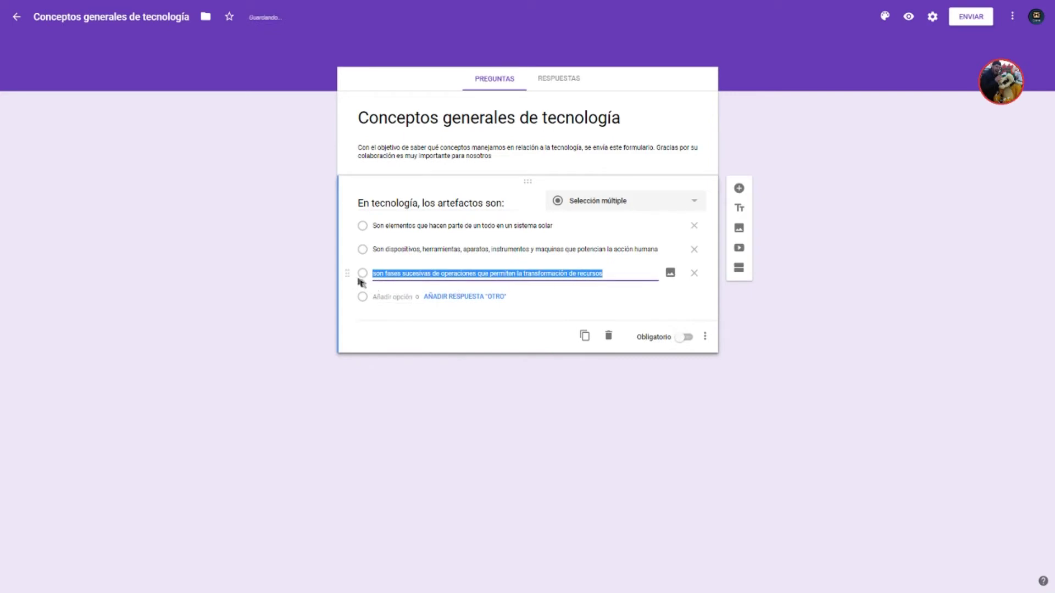
pyautogui.moveTo(348, 274)
pyautogui.mouseDown()
pyautogui.moveTo(351, 214)
pyautogui.moveTo(347, 274)
pyautogui.mouseUp()
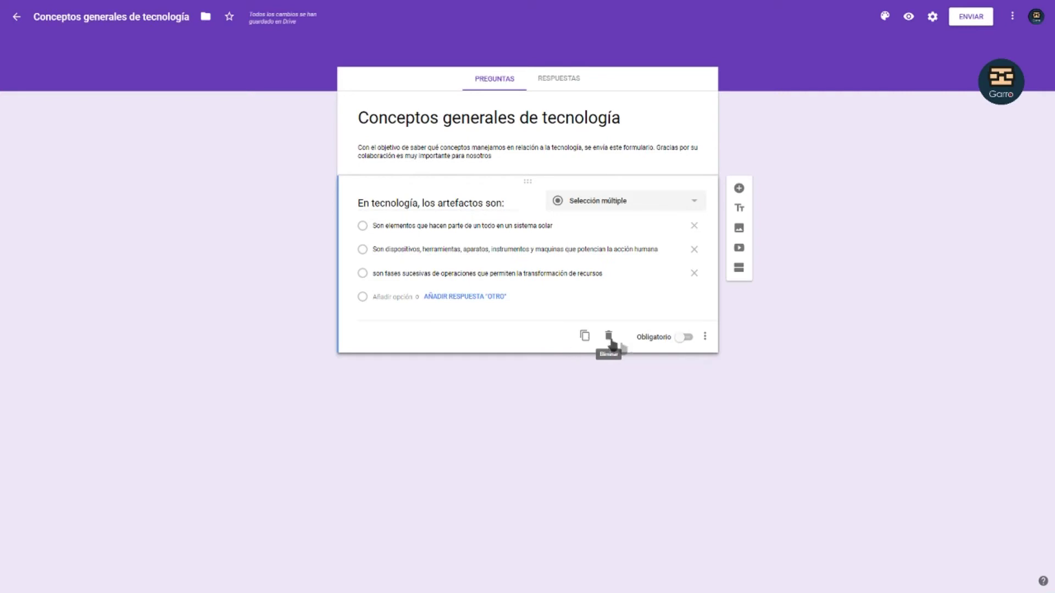
# Make the question about artefacts mandatory and look through its additional display options.
pyautogui.click(686, 337)
pyautogui.click(681, 338)
pyautogui.click(685, 340)
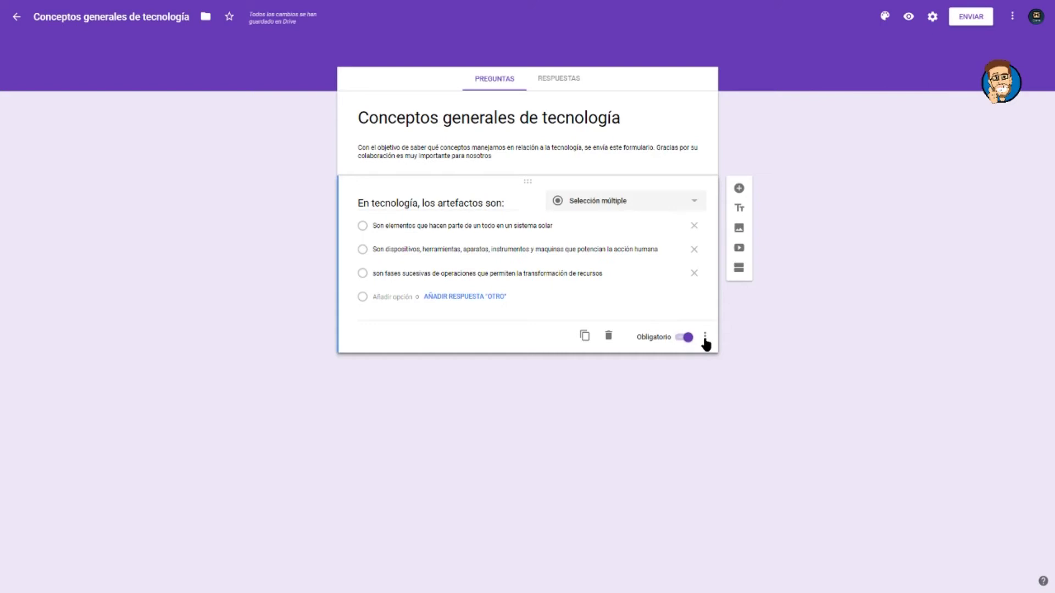
pyautogui.click(705, 338)
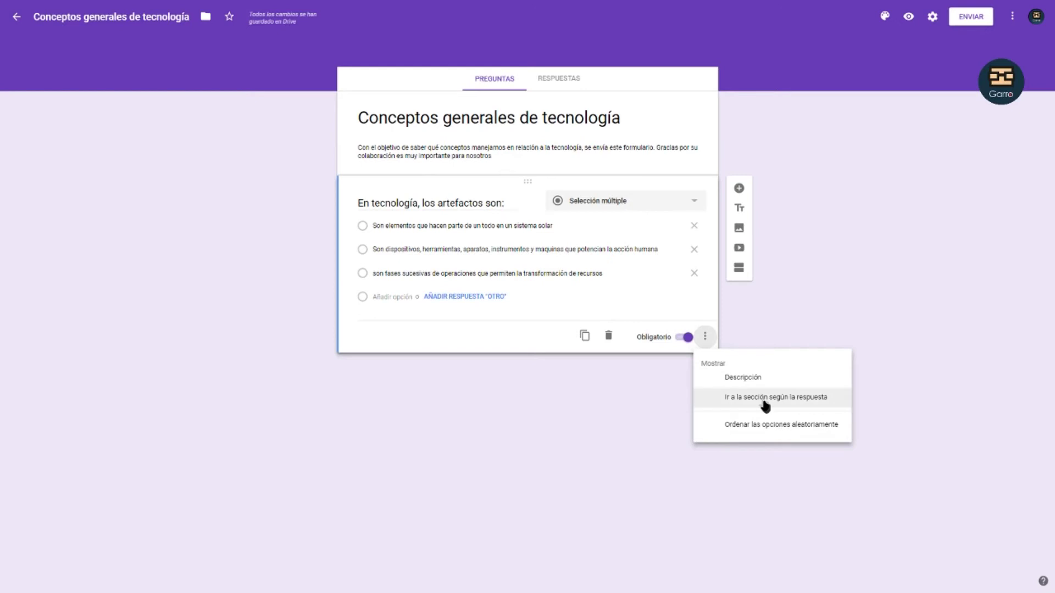
pyautogui.click(777, 315)
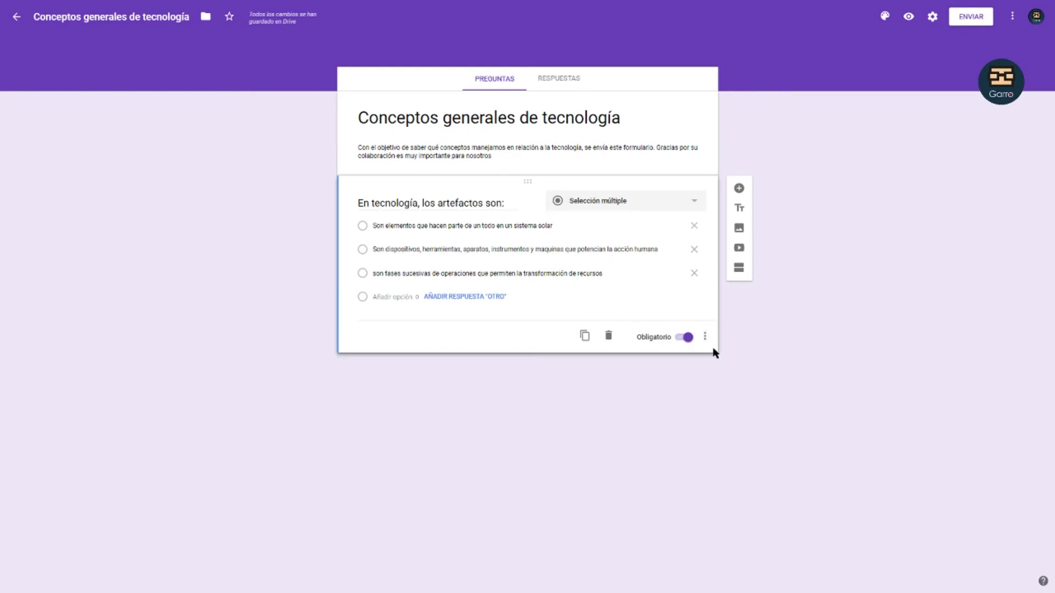
# Add a new multiple-choice question titled "en tecnología, los procesos son:" below the artefacts question.
pyautogui.click(739, 190)
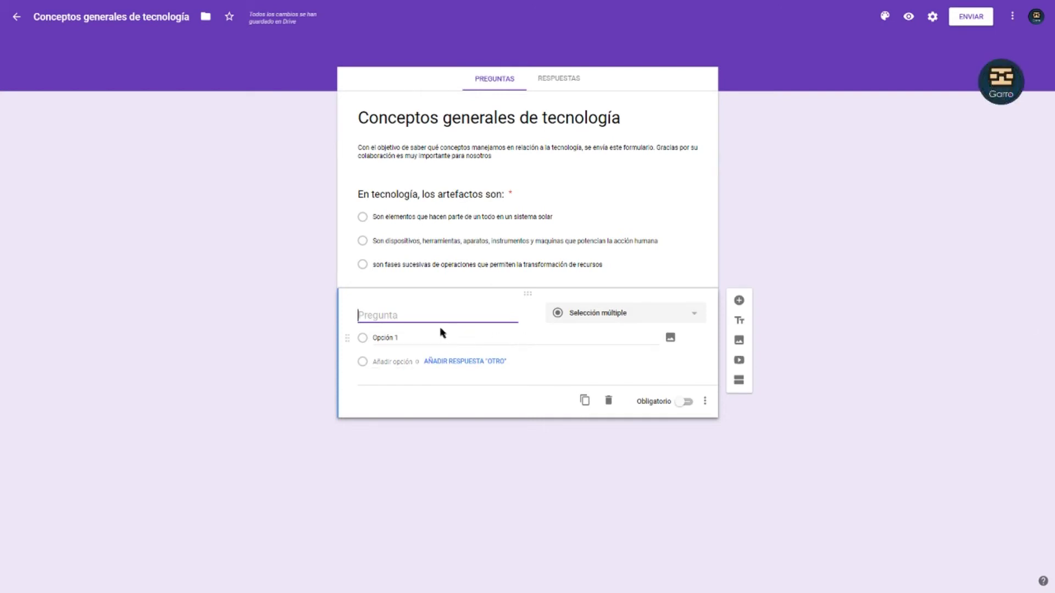
pyautogui.write('el')
pyautogui.write(' tecnolgo')
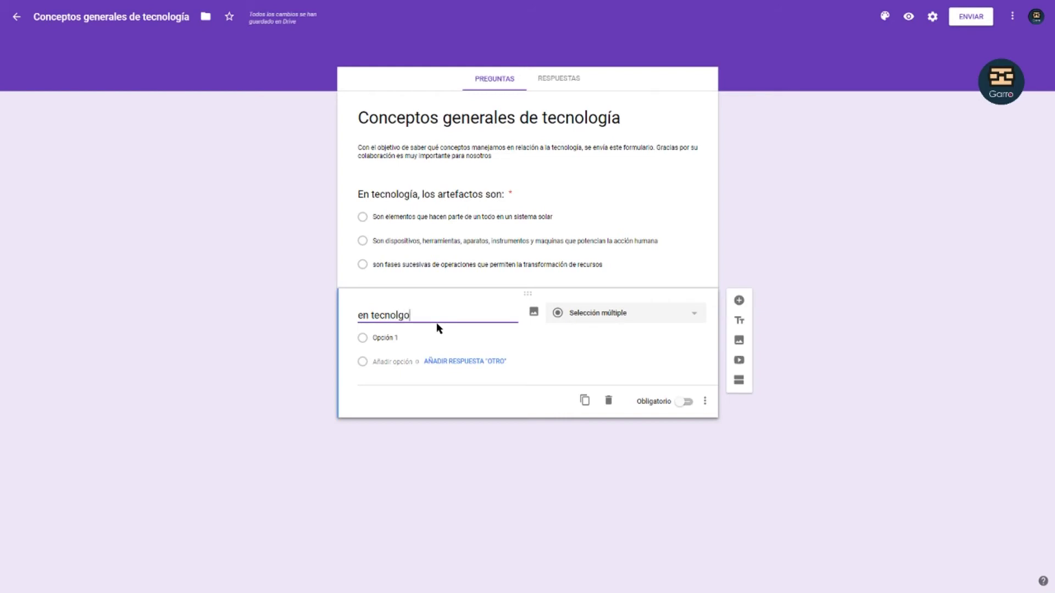
pyautogui.press('BackSpace')
pyautogui.press('BackSpace')
pyautogui.write('ogi')
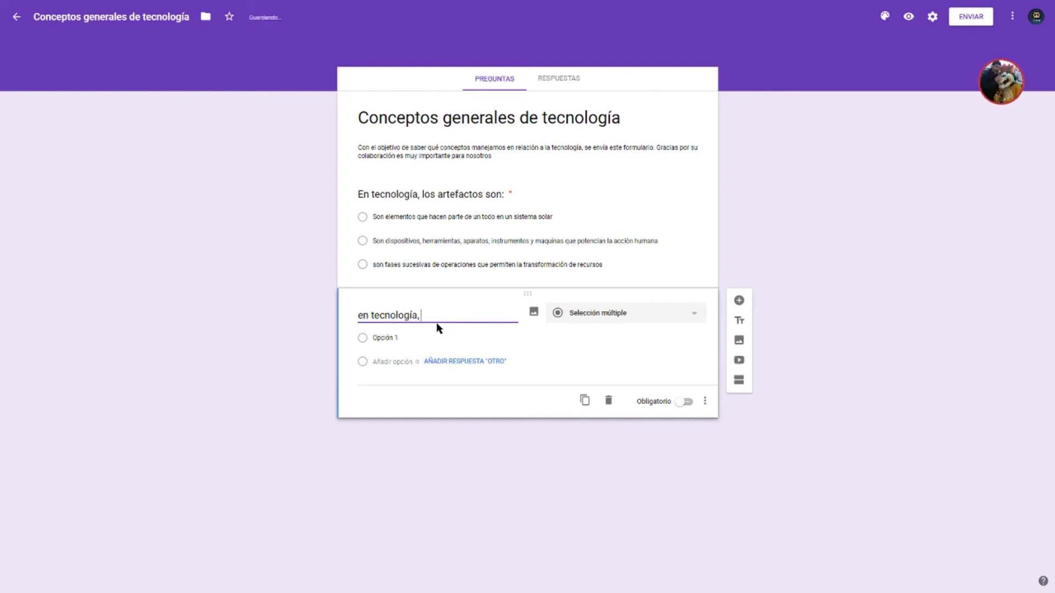
pyautogui.write('a, los prdo')
pyautogui.press('BackSpace')
pyautogui.press('BackSpace')
pyautogui.write('ocesos ')
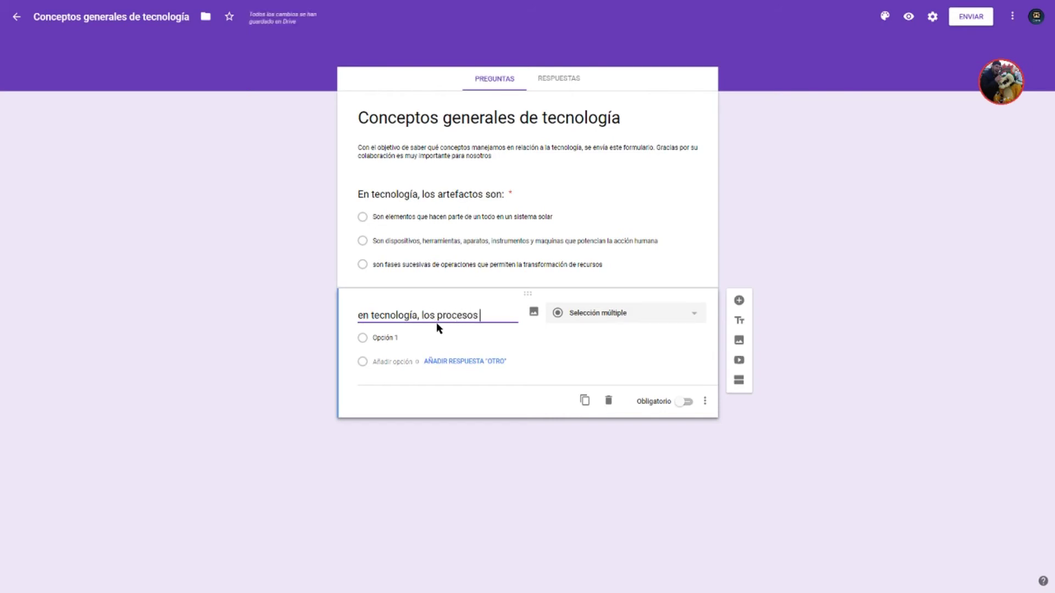
pyautogui.write('son:')
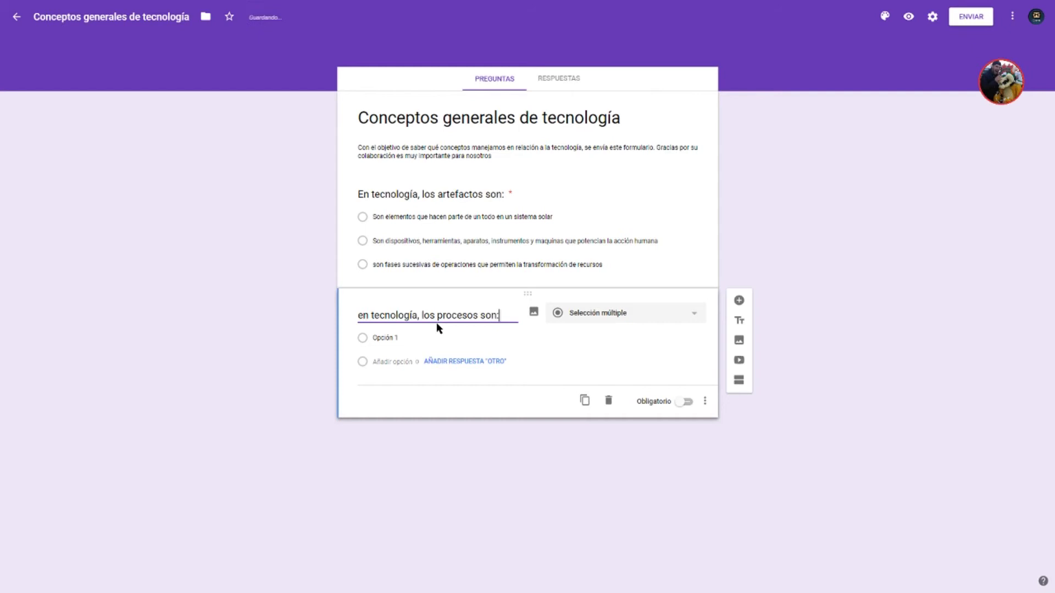
pyautogui.click(599, 315)
pyautogui.click(790, 283)
# Replace the first answer option's placeholder with "son fases de operaciones que permiten la transformación de recursos".
pyautogui.click(393, 338)
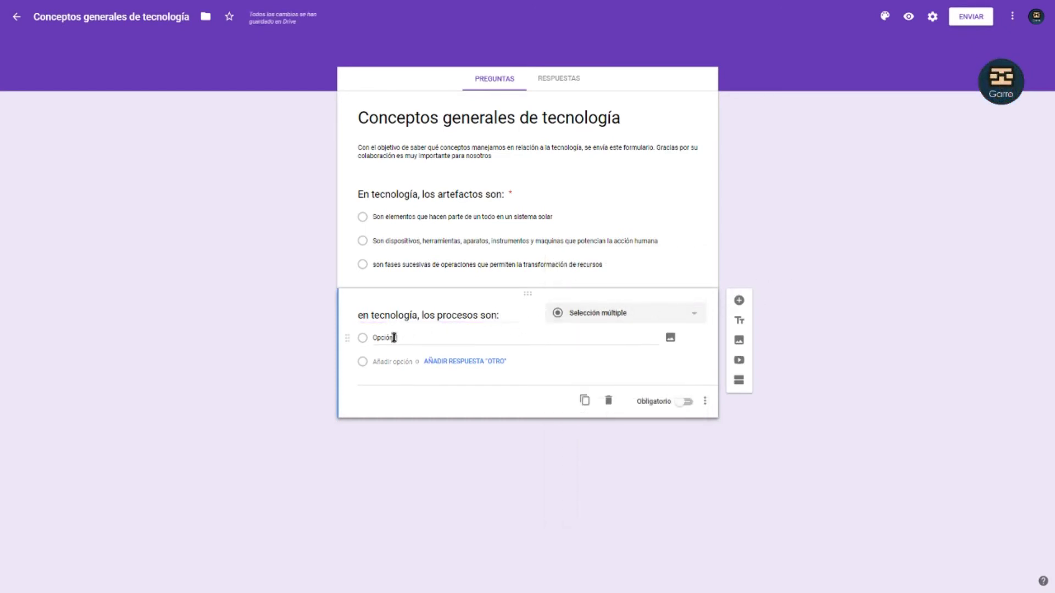
pyautogui.click(411, 339)
pyautogui.moveTo(410, 339); pyautogui.dragTo(367, 341)
pyautogui.write('son')
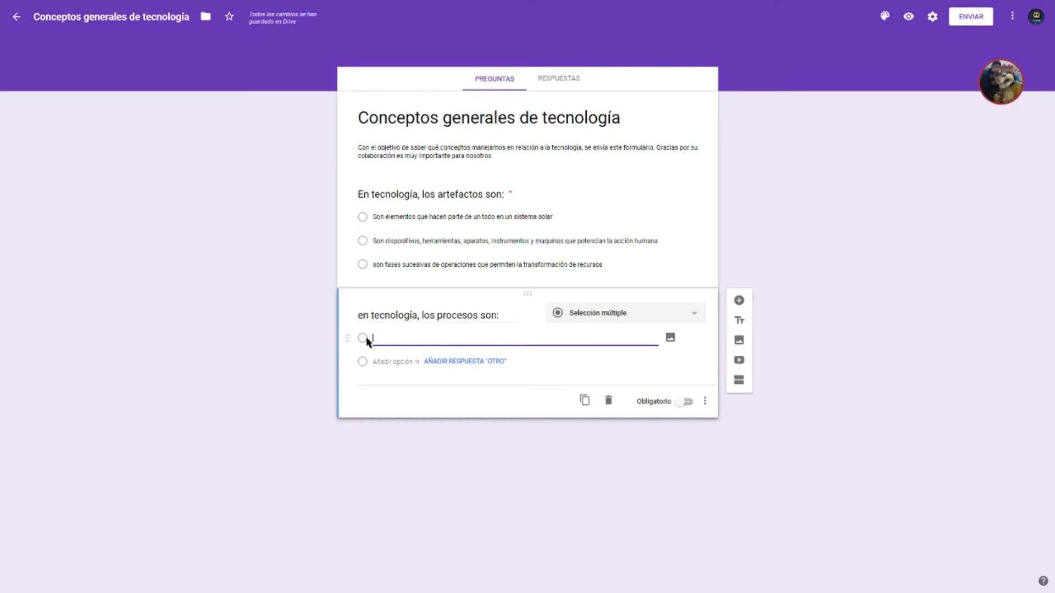
pyautogui.write(' fases de o')
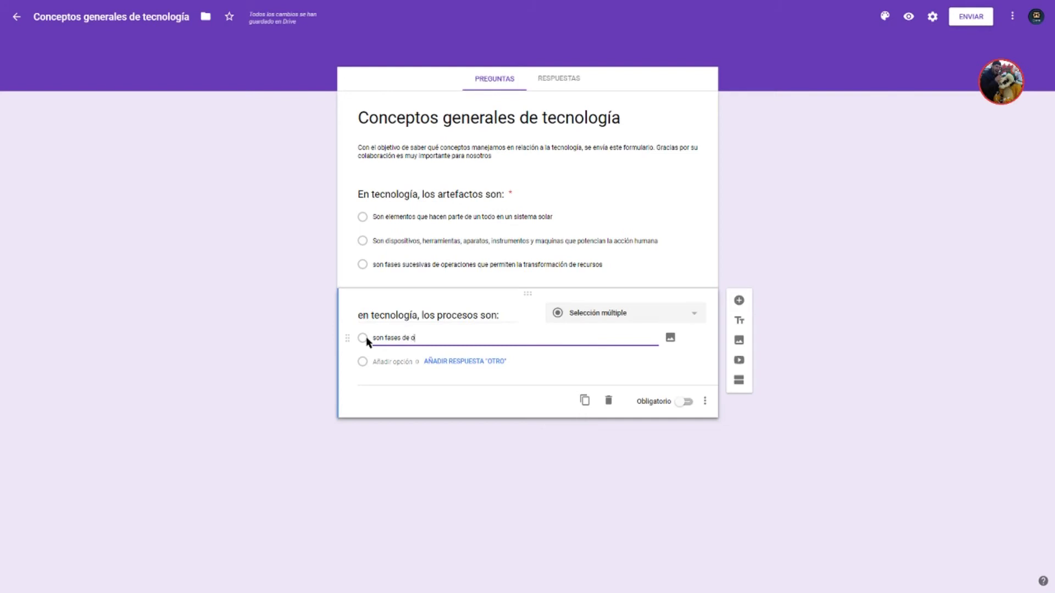
pyautogui.write('peraciones que pl')
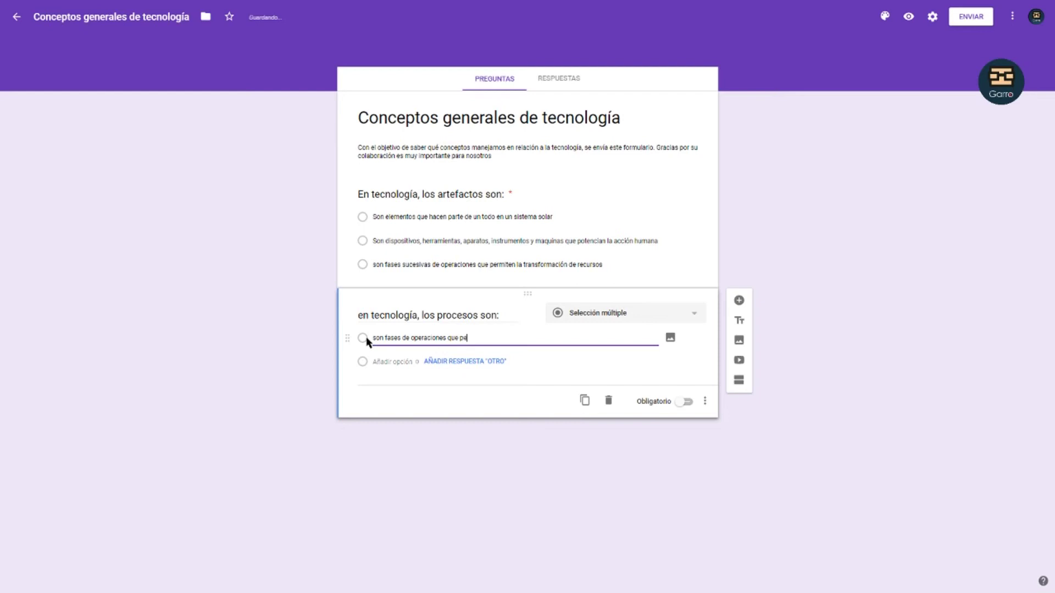
pyautogui.write('rmiten la')
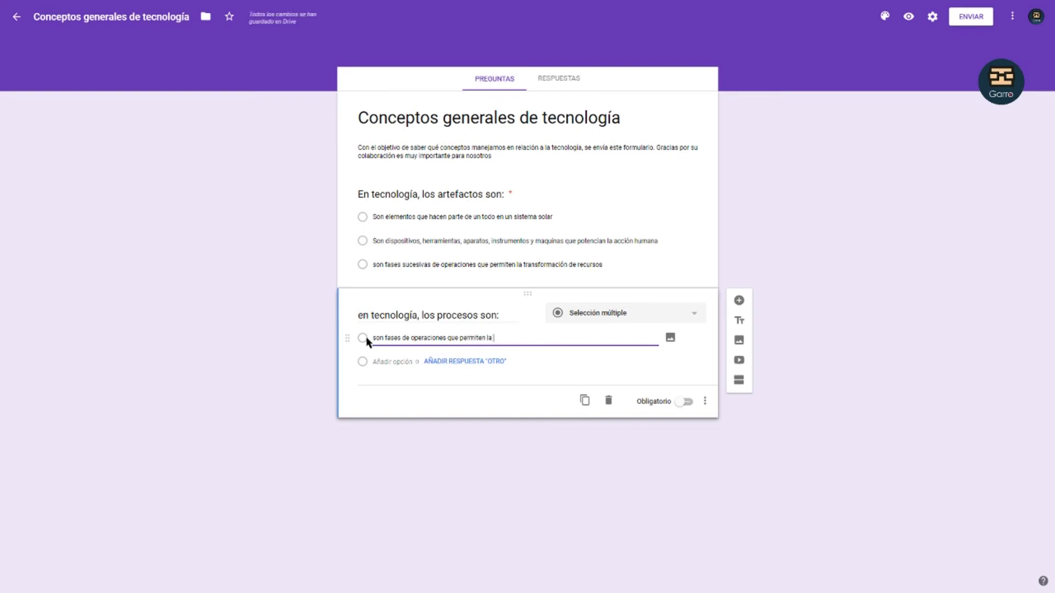
pyautogui.write(' transformac')
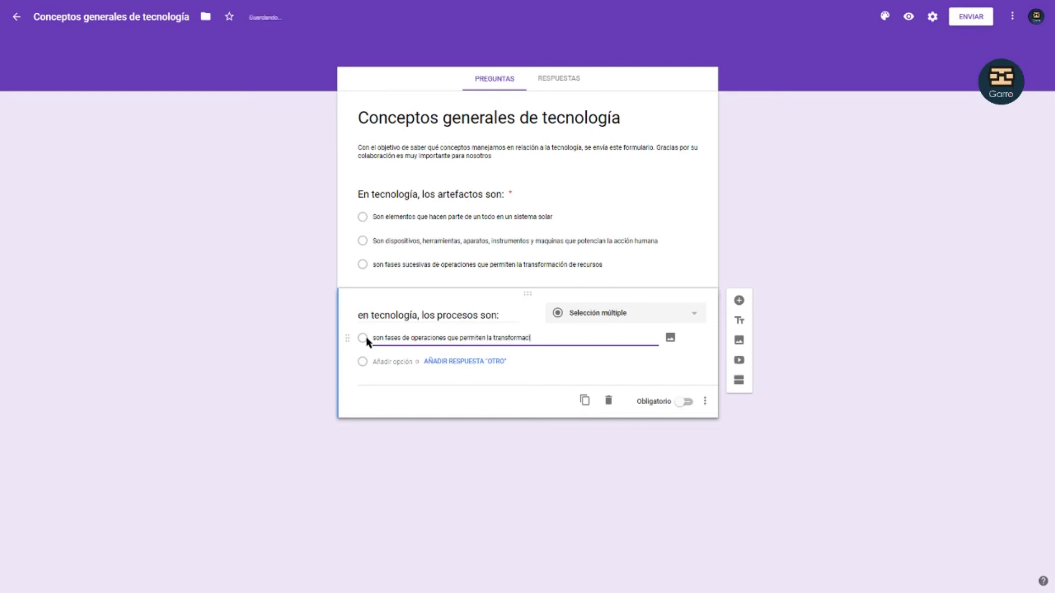
pyautogui.write('ión de recurs')
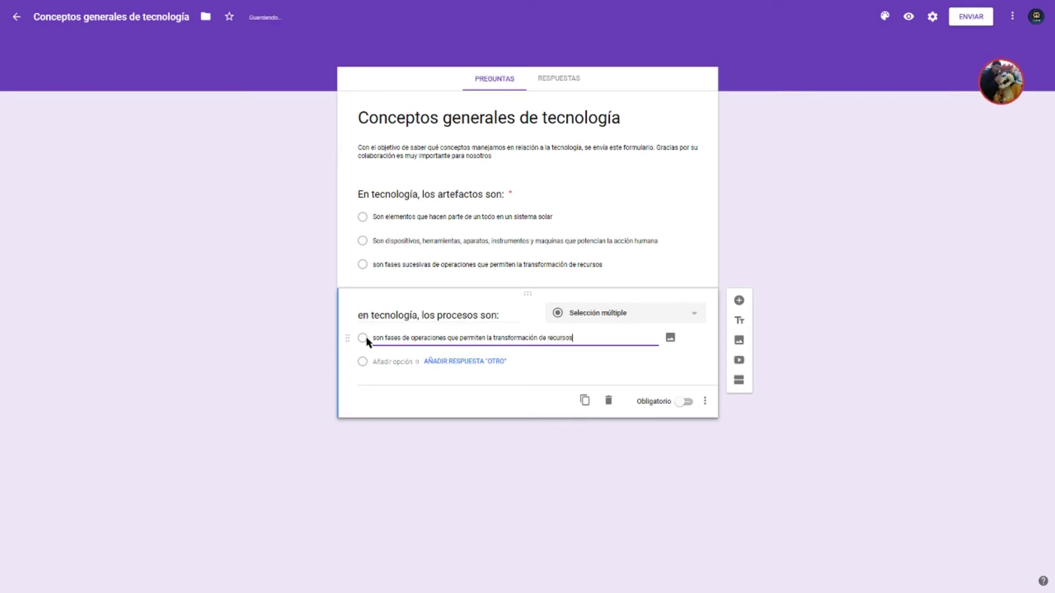
pyautogui.write('os')
# Add a second answer option reading "son conjunto o grupos de elementos ligados entre sí" and an "Otro" response to the processes question.
pyautogui.press('Return')
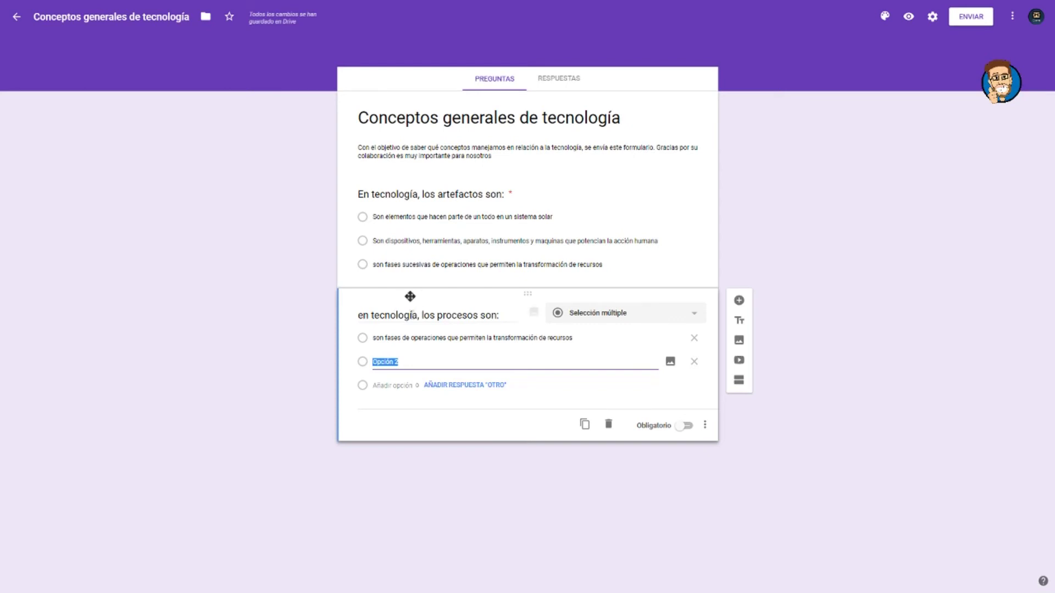
pyautogui.write('son conjun')
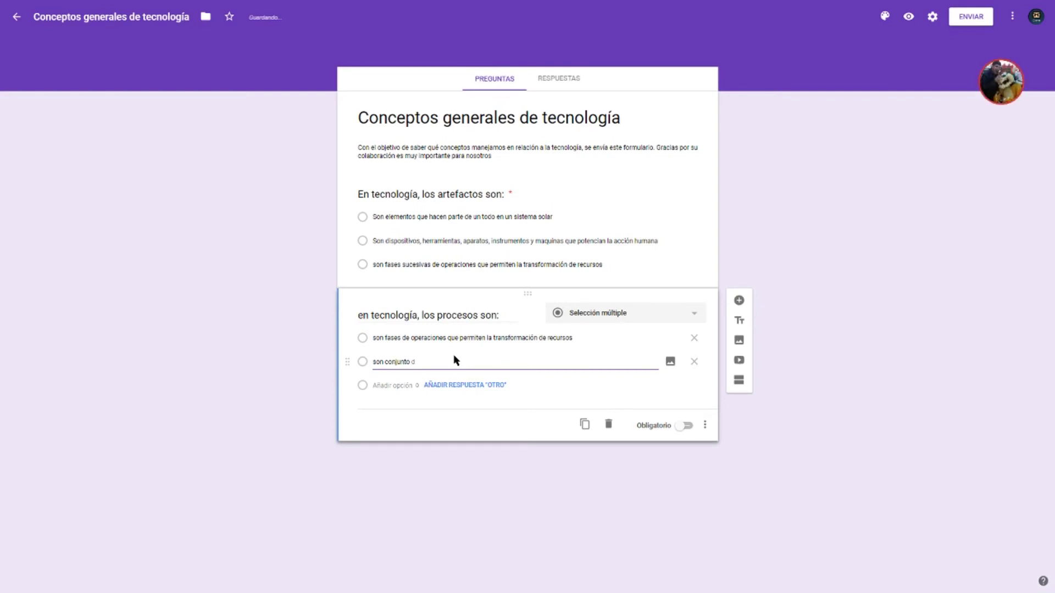
pyautogui.write('to d')
pyautogui.press('BackSpace')
pyautogui.press('BackSpace')
pyautogui.write('o grupos de elemen')
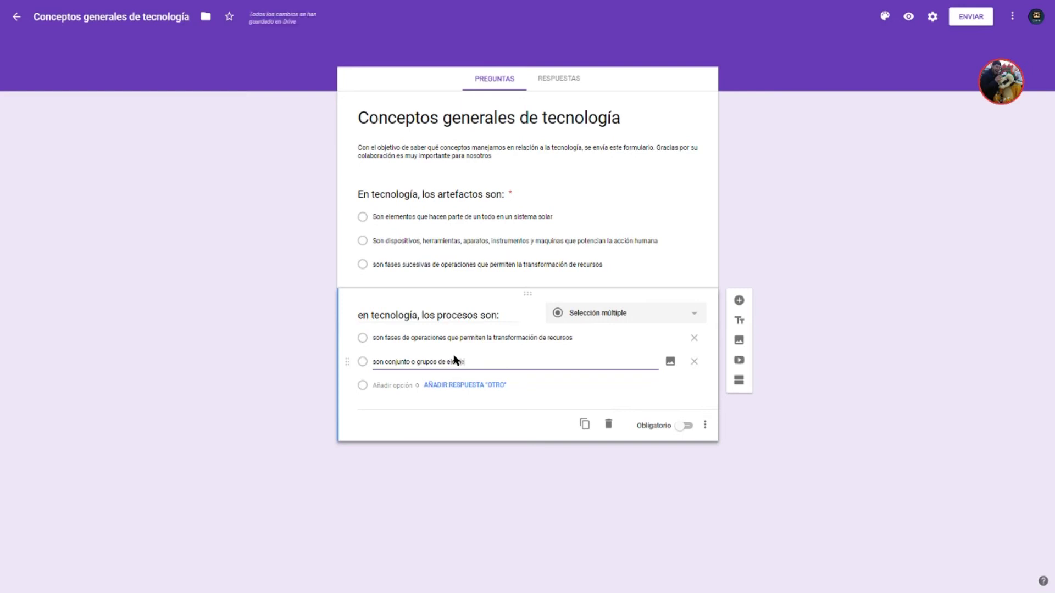
pyautogui.write('tos ligado')
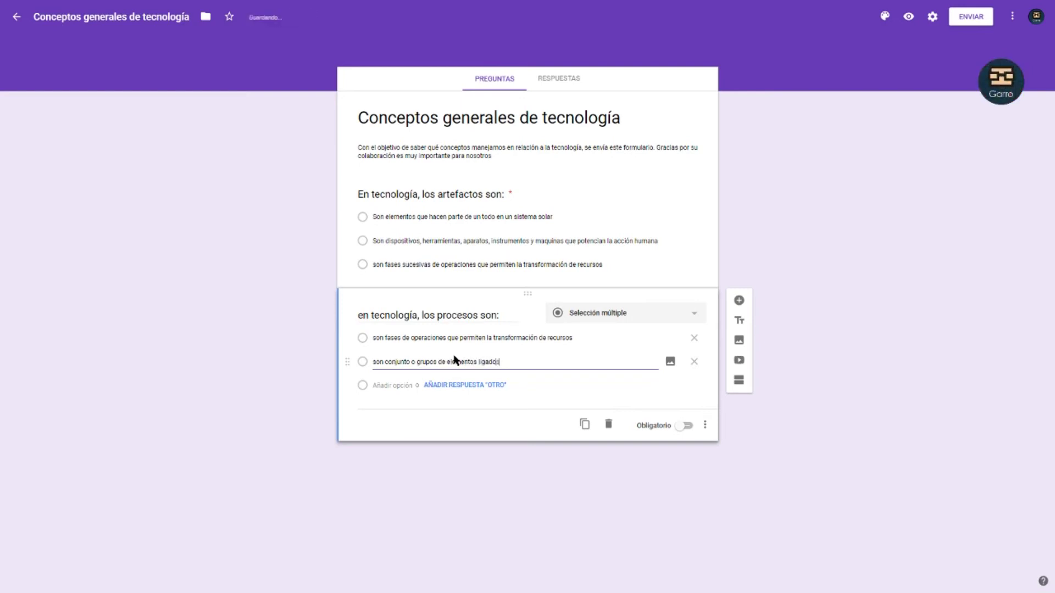
pyautogui.write('s entre sí')
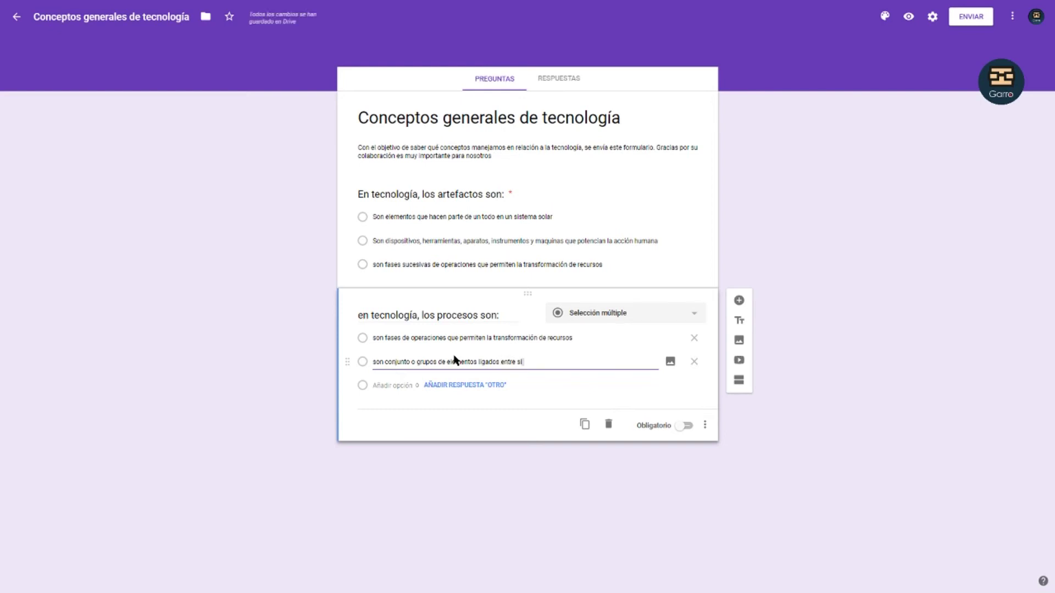
pyautogui.click(789, 388)
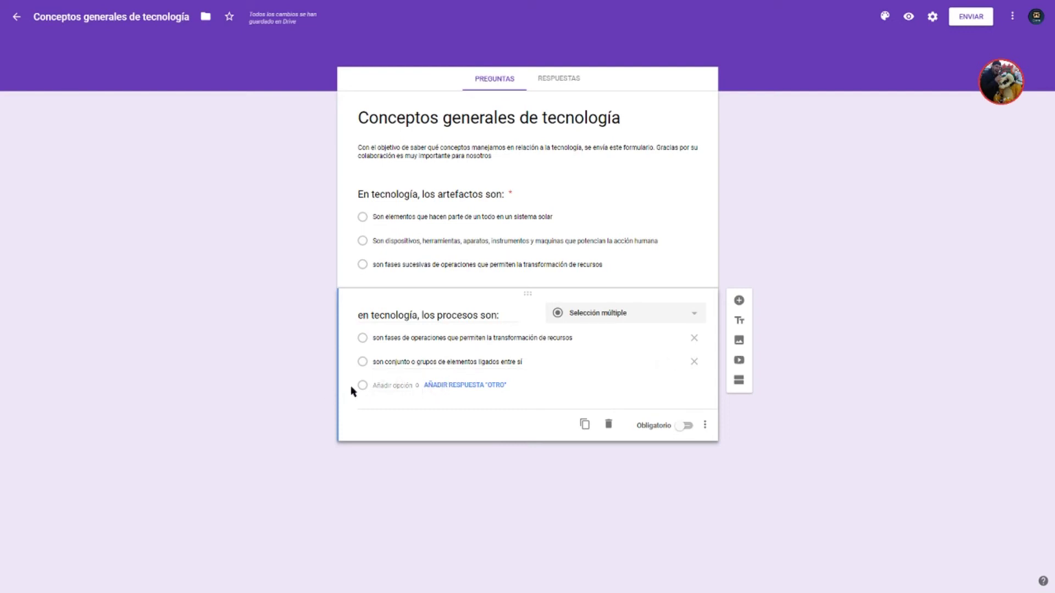
pyautogui.click(471, 386)
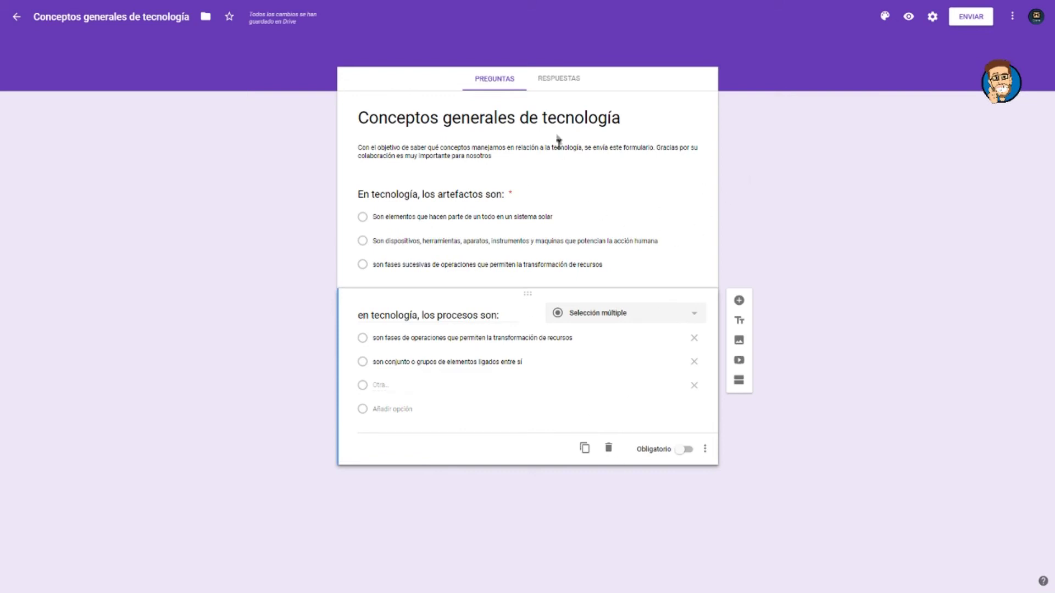
# Try red, green, light blue and cyan as the form's theme colour, returning to red.
pyautogui.click(886, 17)
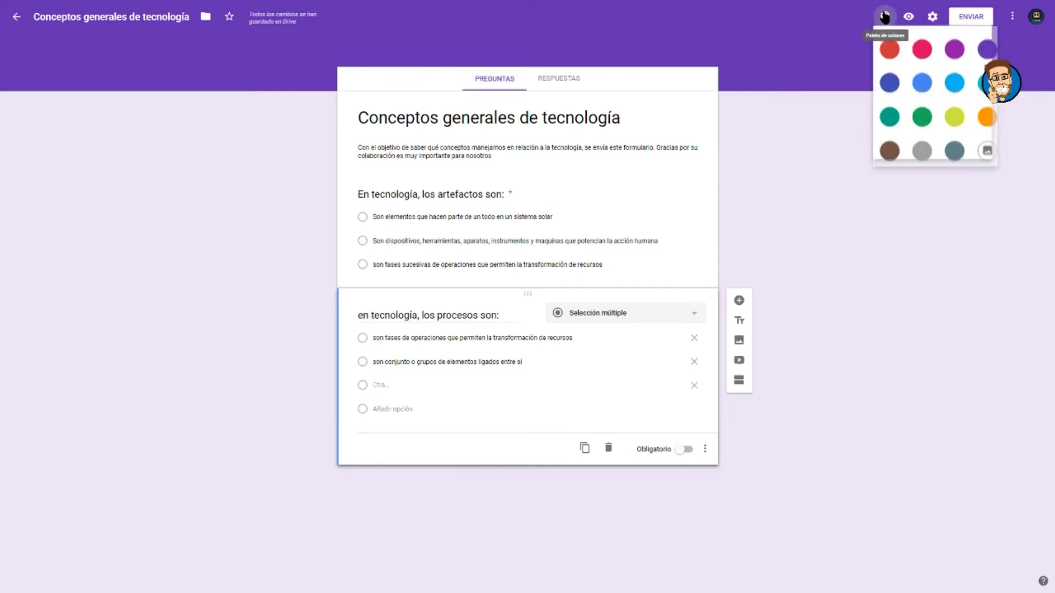
pyautogui.click(890, 53)
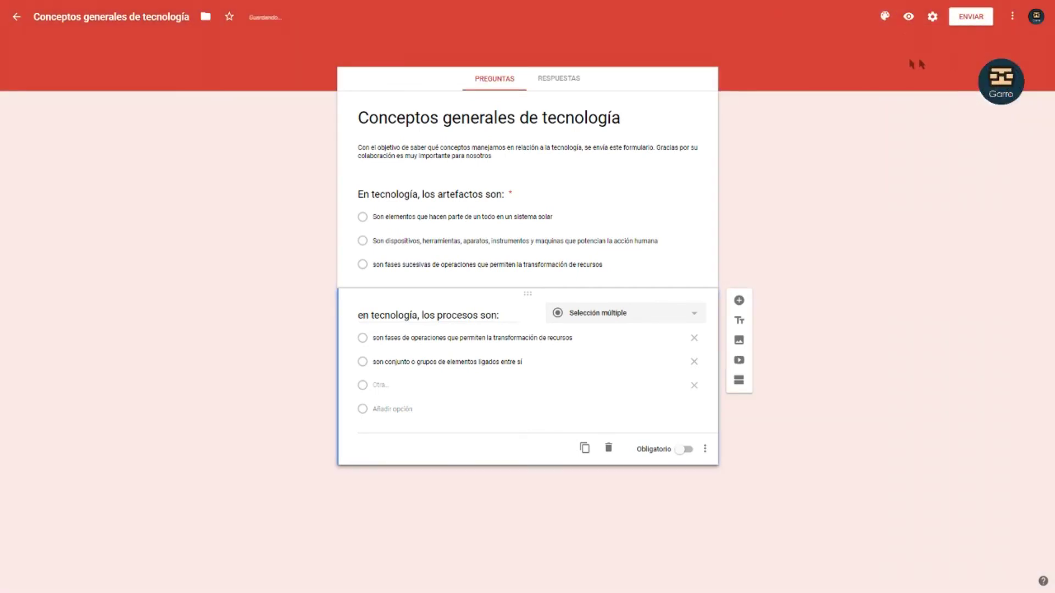
pyautogui.click(884, 17)
pyautogui.click(923, 120)
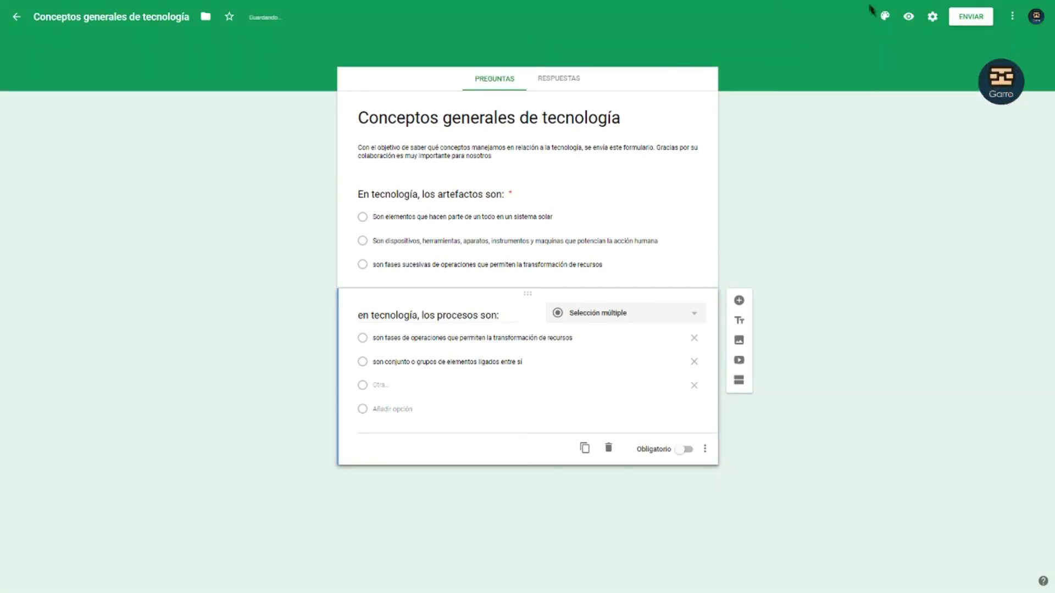
pyautogui.click(884, 16)
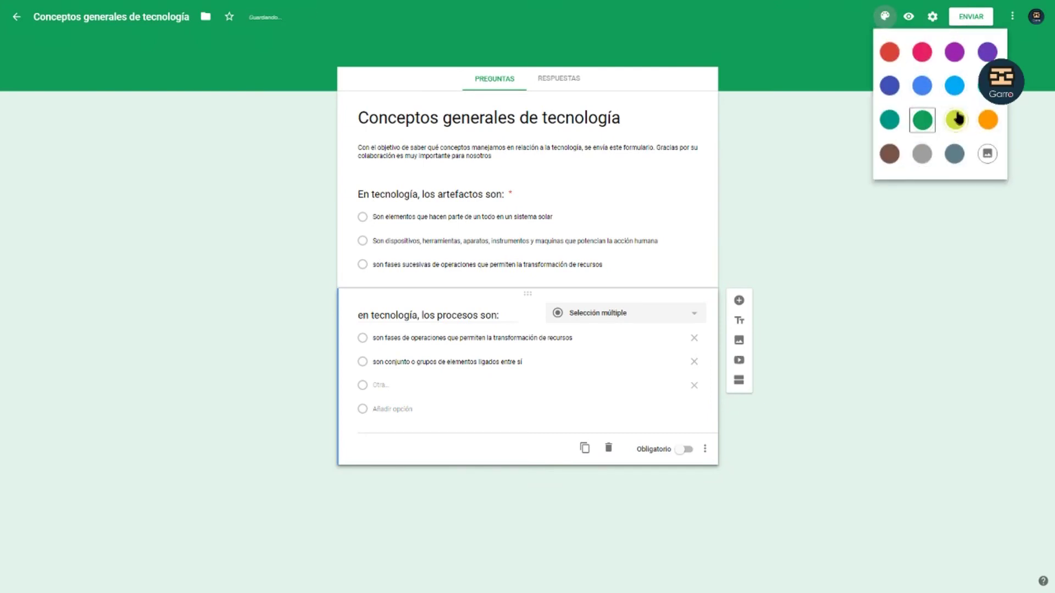
pyautogui.click(954, 85)
pyautogui.click(885, 16)
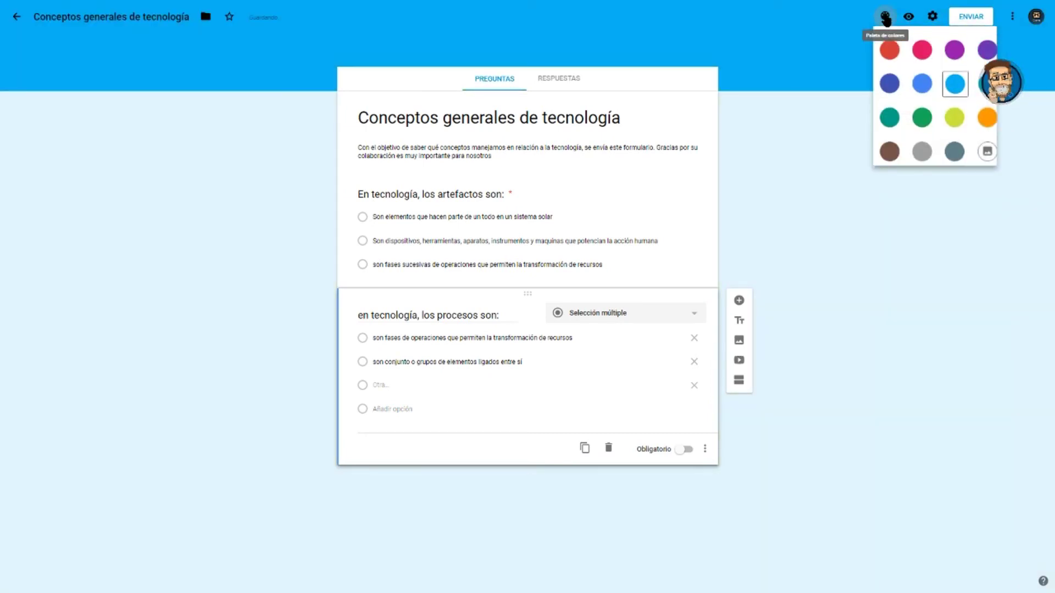
pyautogui.click(986, 87)
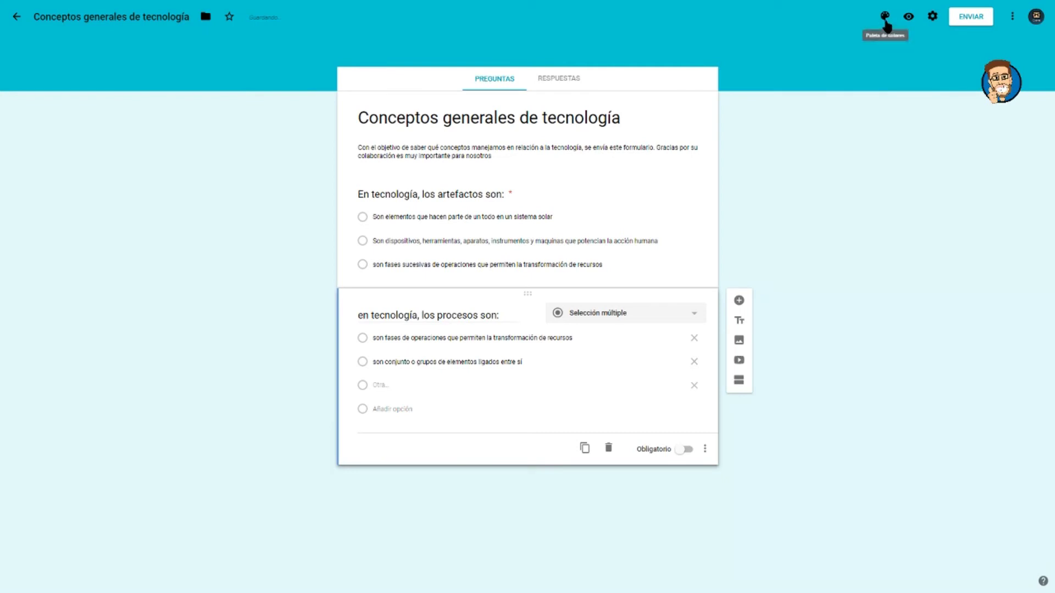
pyautogui.click(884, 16)
pyautogui.click(887, 50)
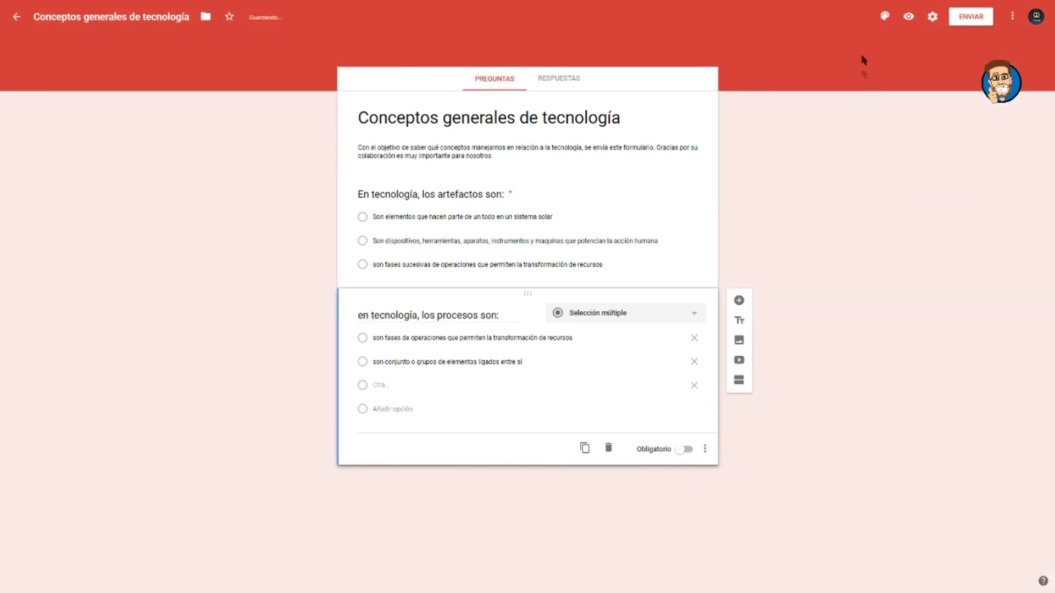
# Set the form's theme colour to blue-grey.
pyautogui.click(883, 24)
pyautogui.click(951, 151)
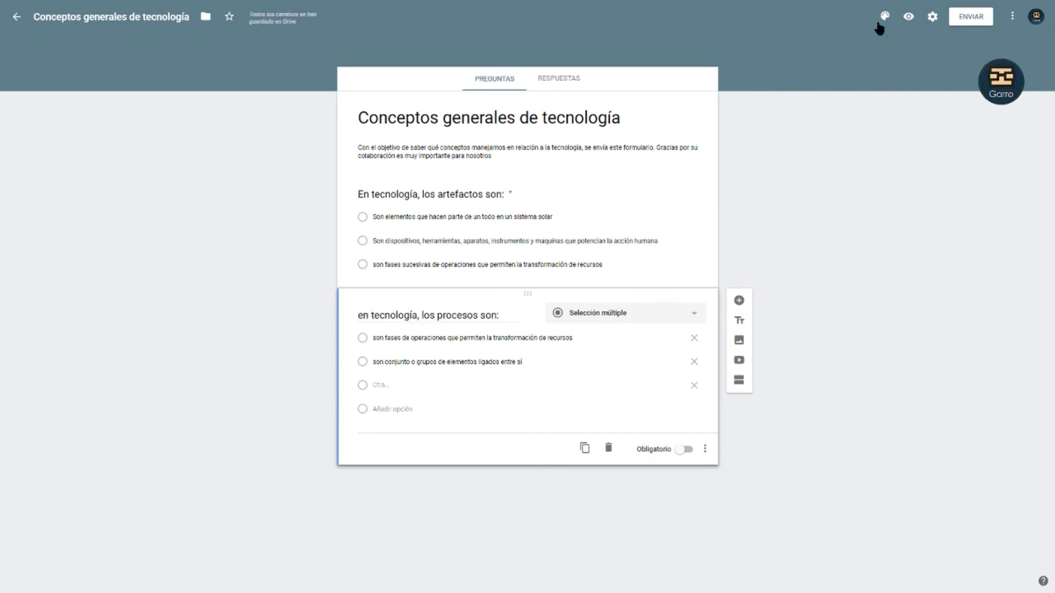
# Preview the form, compare the mandatory markers on the two questions, and return to editing.
pyautogui.click(909, 17)
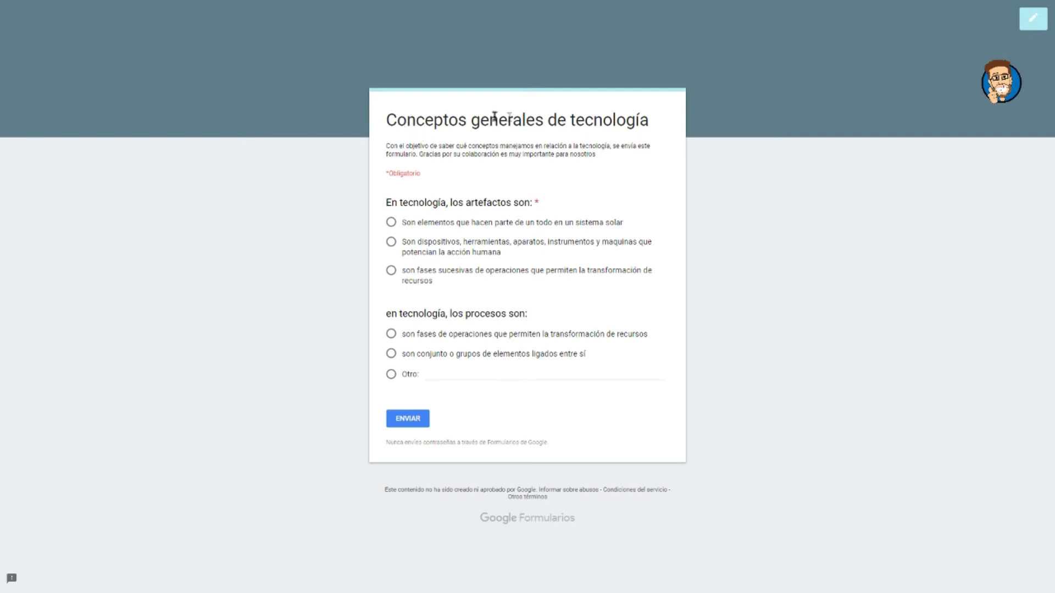
pyautogui.moveTo(386, 174); pyautogui.dragTo(421, 175)
pyautogui.moveTo(531, 201); pyautogui.dragTo(551, 205)
pyautogui.click(533, 320)
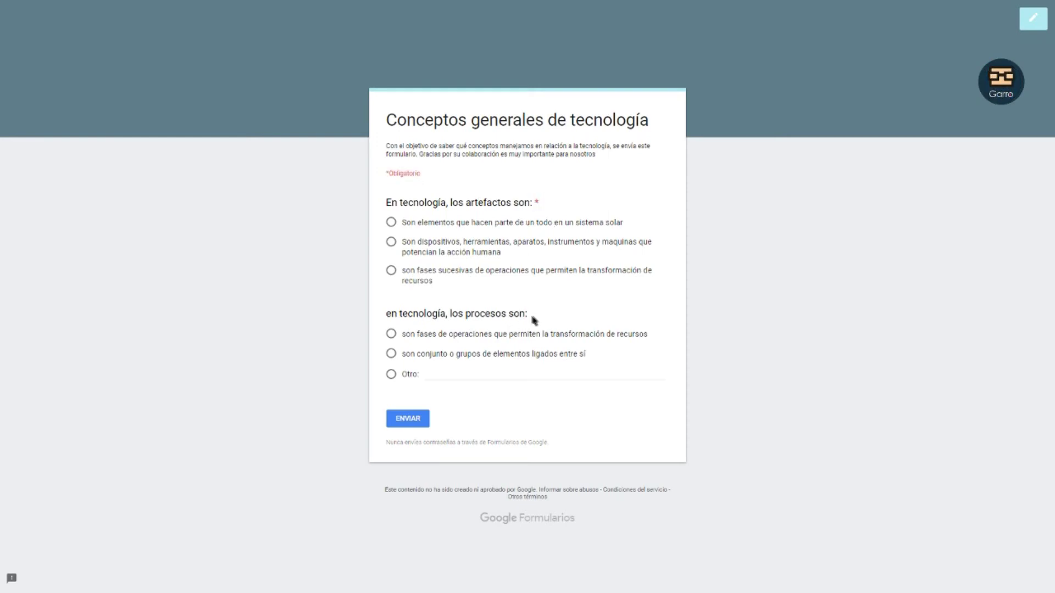
pyautogui.moveTo(537, 208); pyautogui.dragTo(551, 206)
pyautogui.moveTo(528, 311); pyautogui.dragTo(546, 322)
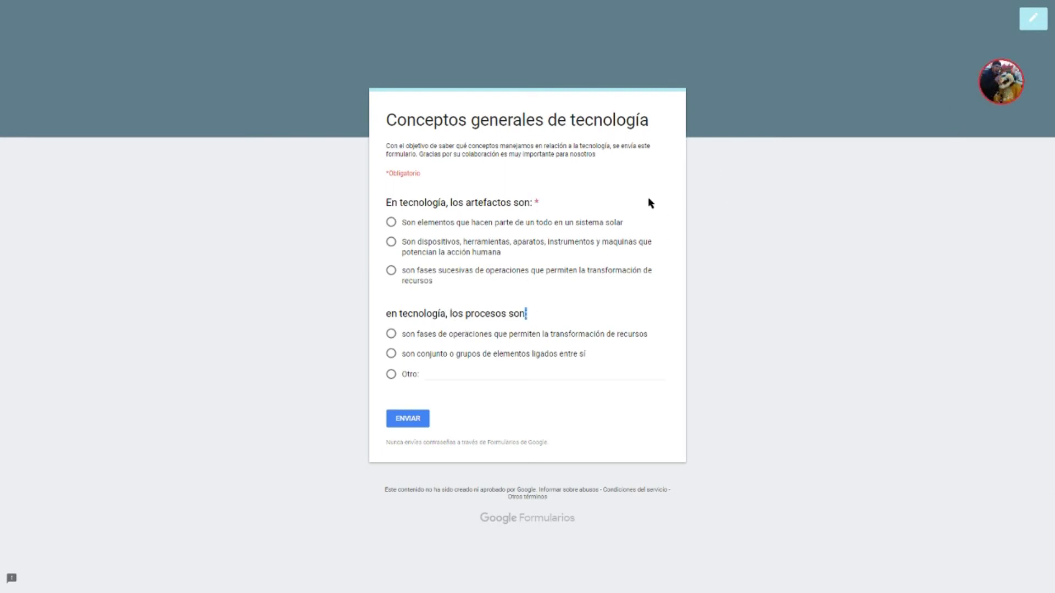
pyautogui.click(1030, 19)
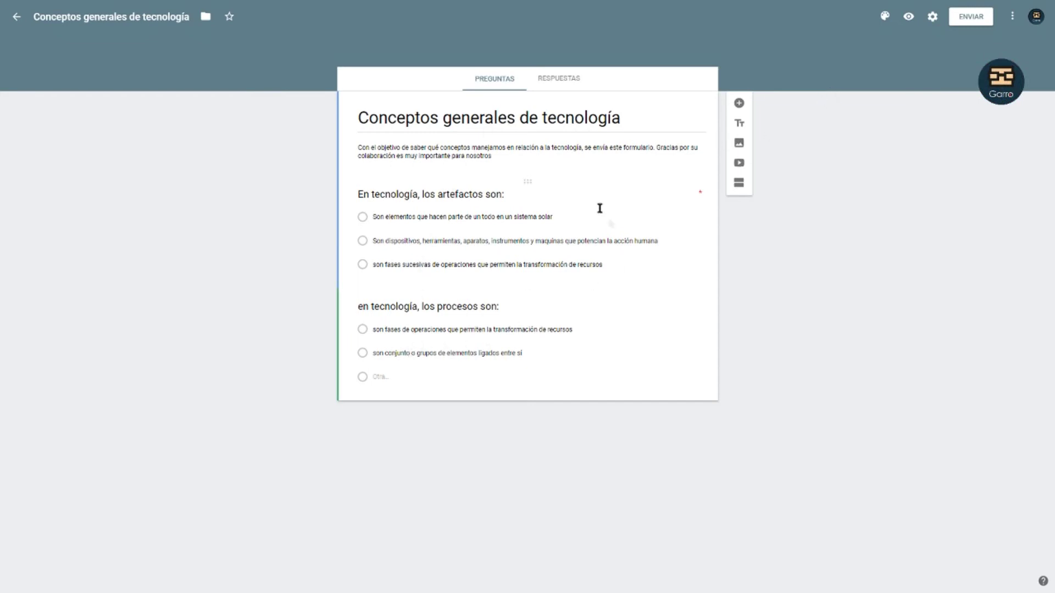
# Review the form's general and presentation settings.
pyautogui.click(931, 20)
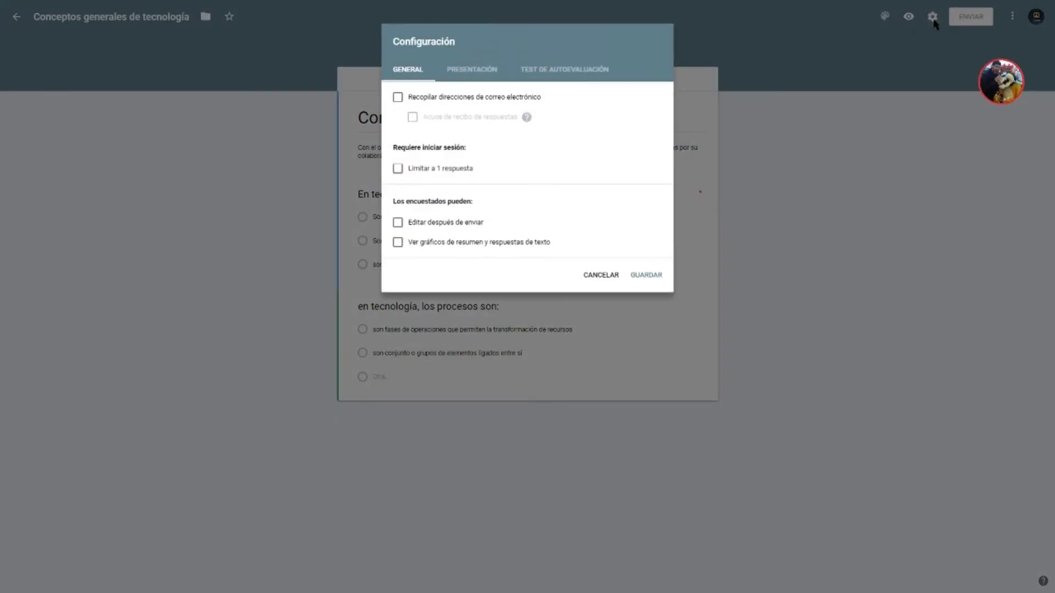
pyautogui.click(471, 78)
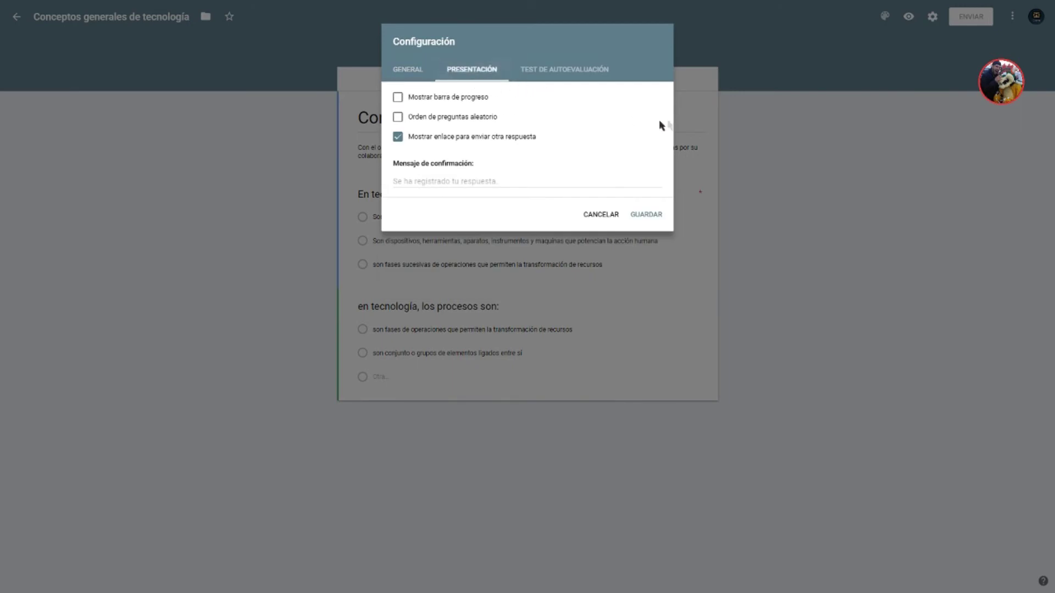
pyautogui.click(418, 71)
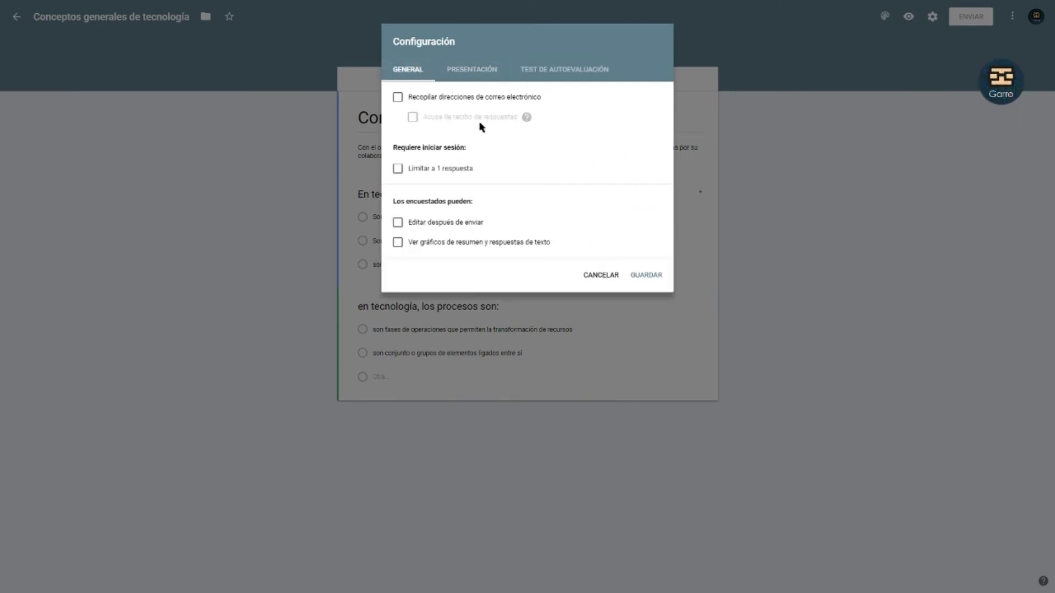
# Try limiting the form to one response per respondent and leave the settings without saving.
pyautogui.click(398, 168)
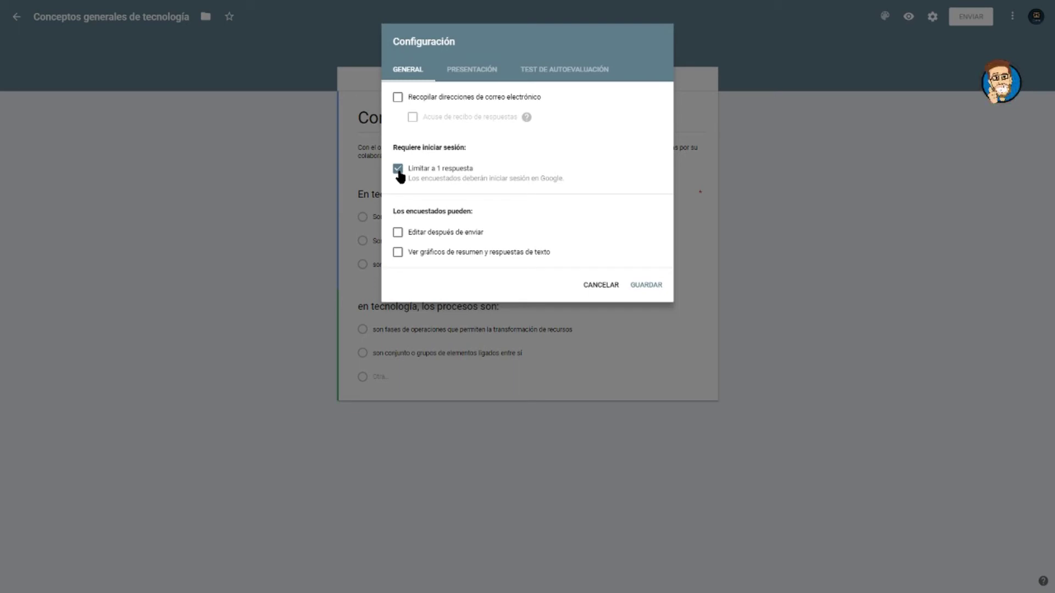
pyautogui.click(399, 171)
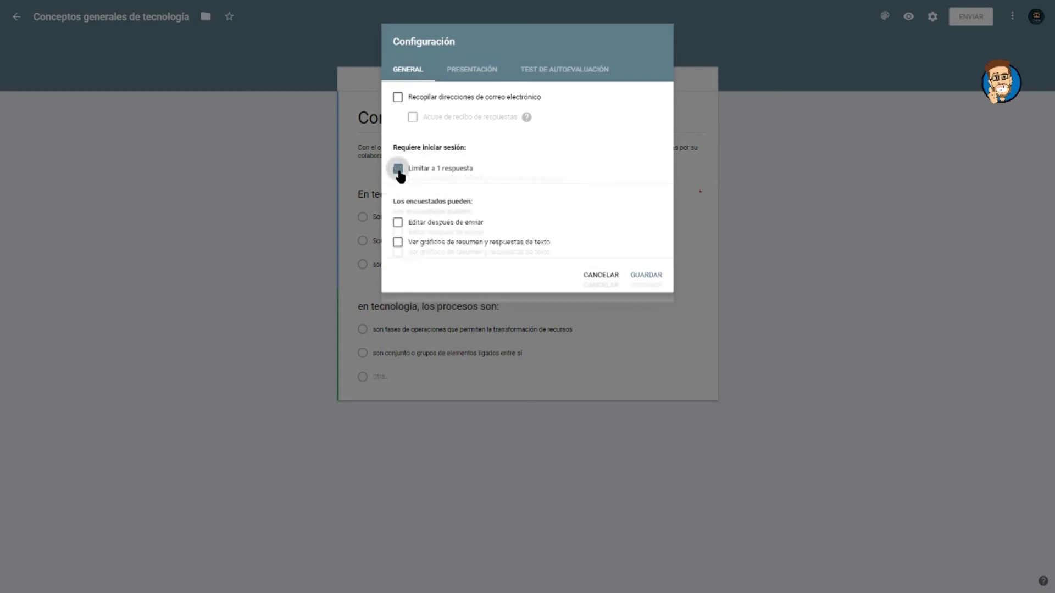
pyautogui.click(812, 52)
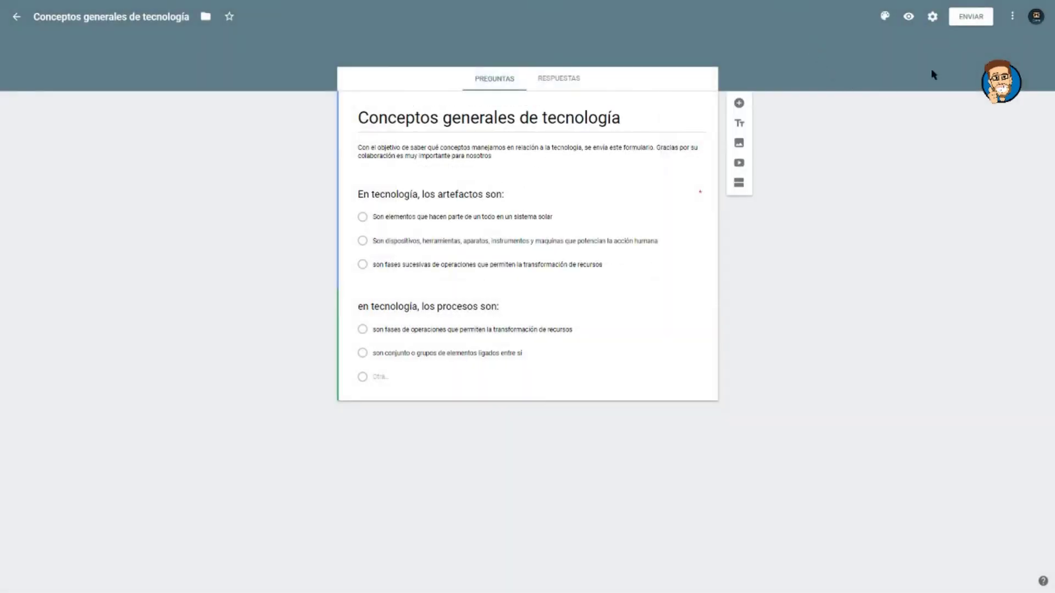
# Start sending the form by e-mail and try adding the suggested contact's address twice as recipient.
pyautogui.click(966, 21)
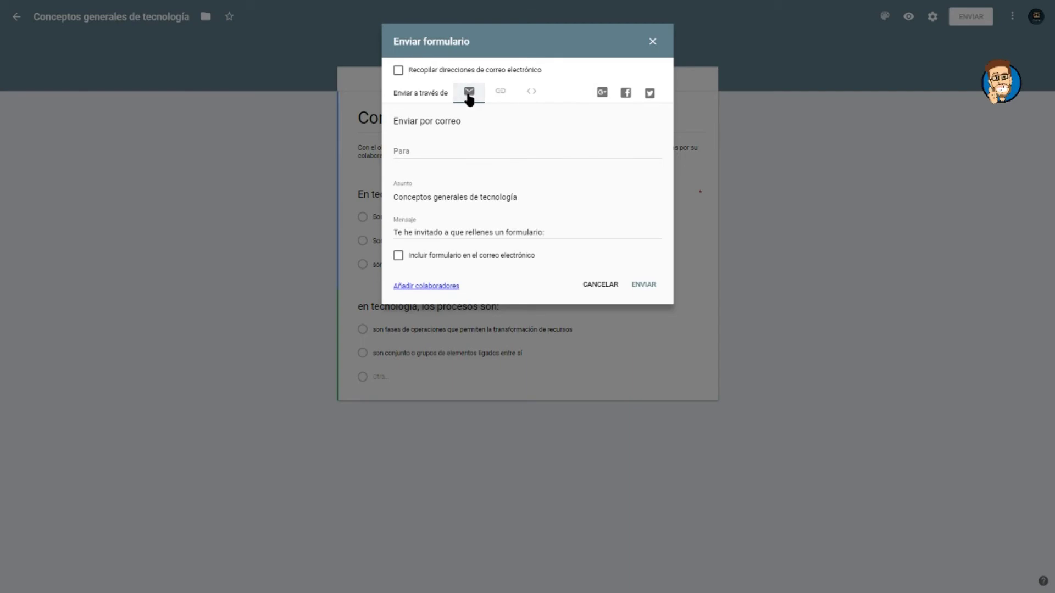
pyautogui.click(431, 147)
pyautogui.write('pr')
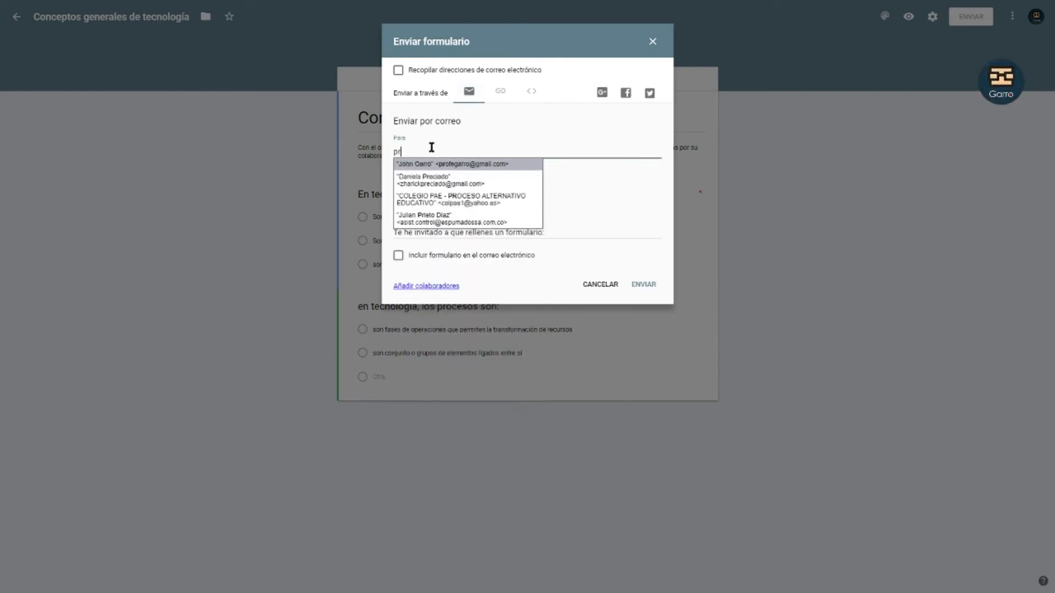
pyautogui.write('og')
pyautogui.press('BackSpace')
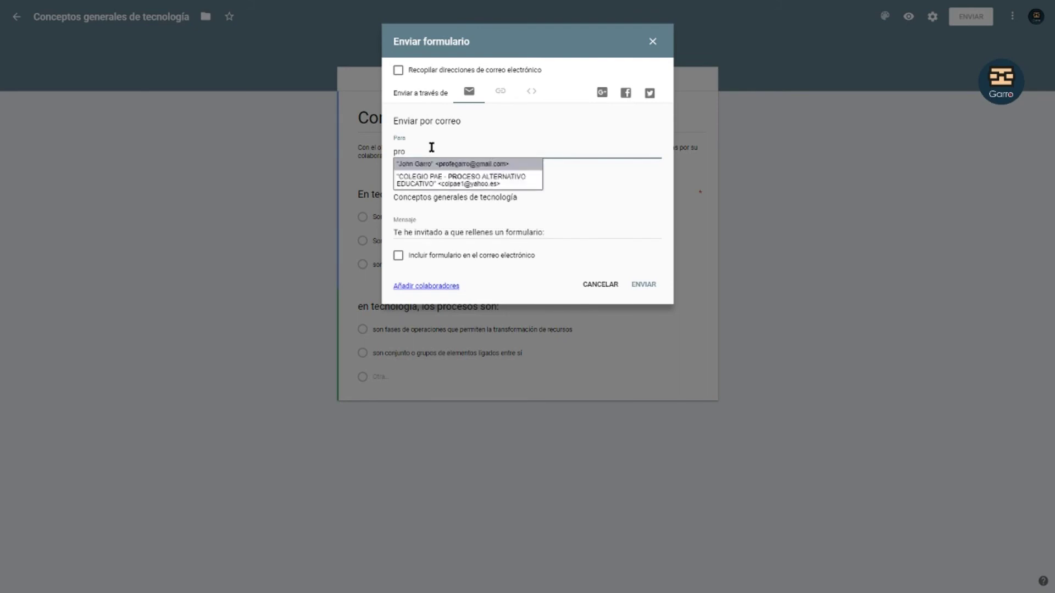
pyautogui.write('fe')
pyautogui.press('Return')
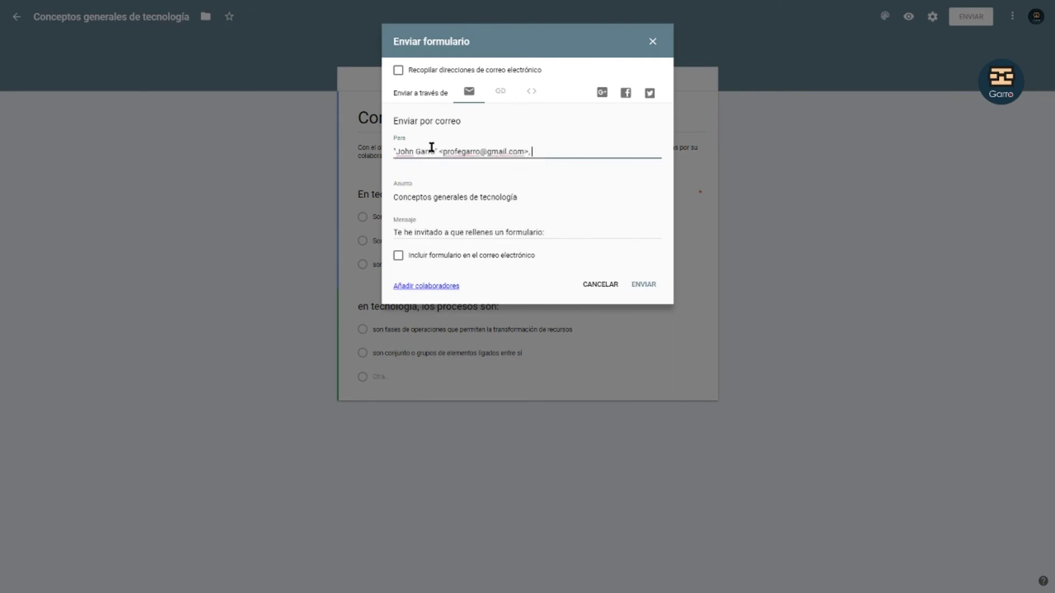
pyautogui.write('prof')
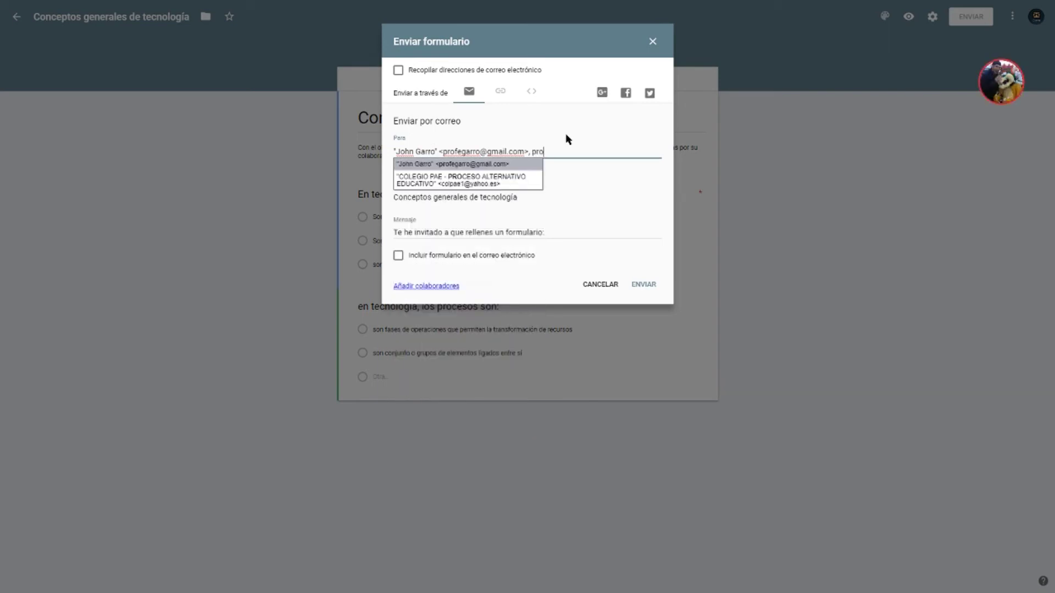
pyautogui.press('Return')
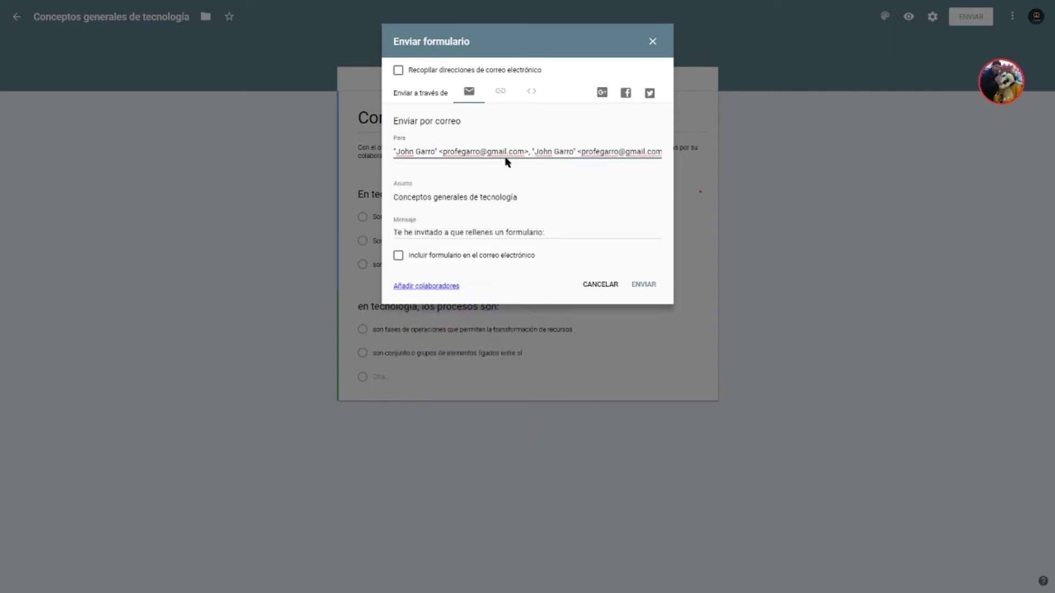
# Clear all recipient addresses from the e-mail invitation.
pyautogui.press('BackSpace')
pyautogui.press('BackSpace')
pyautogui.press('BackSpace')
pyautogui.press('BackSpace')
pyautogui.press('BackSpace')
pyautogui.press('BackSpace')
pyautogui.press('BackSpace')
pyautogui.press('BackSpace')
pyautogui.press('BackSpace')
pyautogui.press('BackSpace')
pyautogui.press('BackSpace')
pyautogui.press('BackSpace')
pyautogui.press('BackSpace')
pyautogui.press('BackSpace')
pyautogui.press('BackSpace')
pyautogui.press('BackSpace')
pyautogui.press('BackSpace')
pyautogui.press('BackSpace')
pyautogui.press('BackSpace')
pyautogui.press('BackSpace')
pyautogui.press('BackSpace')
pyautogui.press('BackSpace')
pyautogui.press('BackSpace')
pyautogui.press('BackSpace')
pyautogui.press('BackSpace')
pyautogui.press('BackSpace')
pyautogui.press('BackSpace')
pyautogui.press('BackSpace')
pyautogui.press('BackSpace')
pyautogui.press('BackSpace')
pyautogui.press('BackSpace')
pyautogui.press('BackSpace')
pyautogui.press('BackSpace')
pyautogui.press('BackSpace')
pyautogui.press('BackSpace')
pyautogui.press('BackSpace')
pyautogui.press('BackSpace')
pyautogui.press('BackSpace')
pyautogui.press('BackSpace')
pyautogui.press('BackSpace')
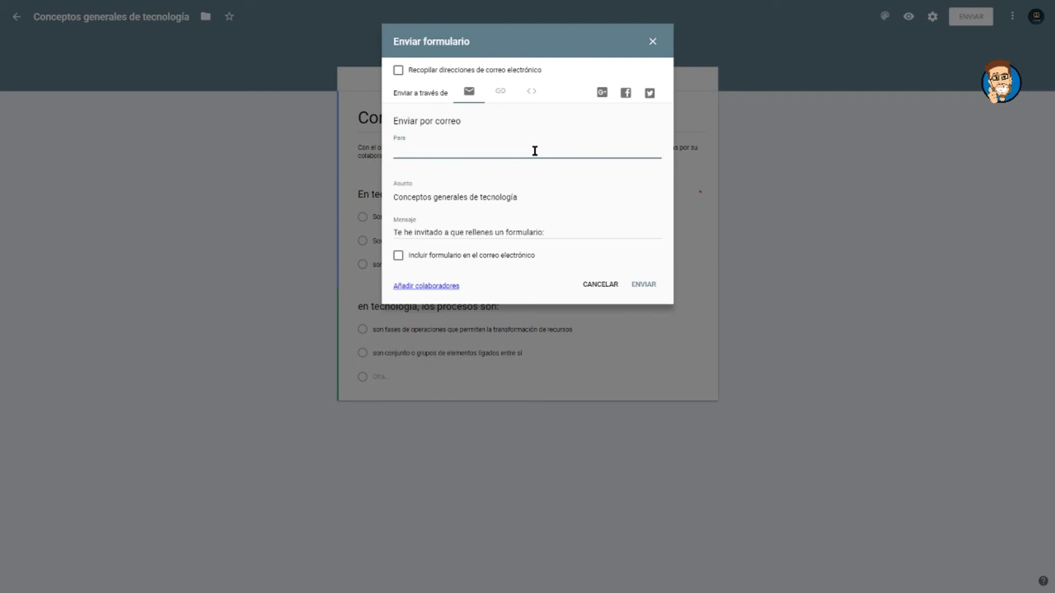
# Copy the form's shareable link from the send options and shorten its URL.
pyautogui.click(500, 94)
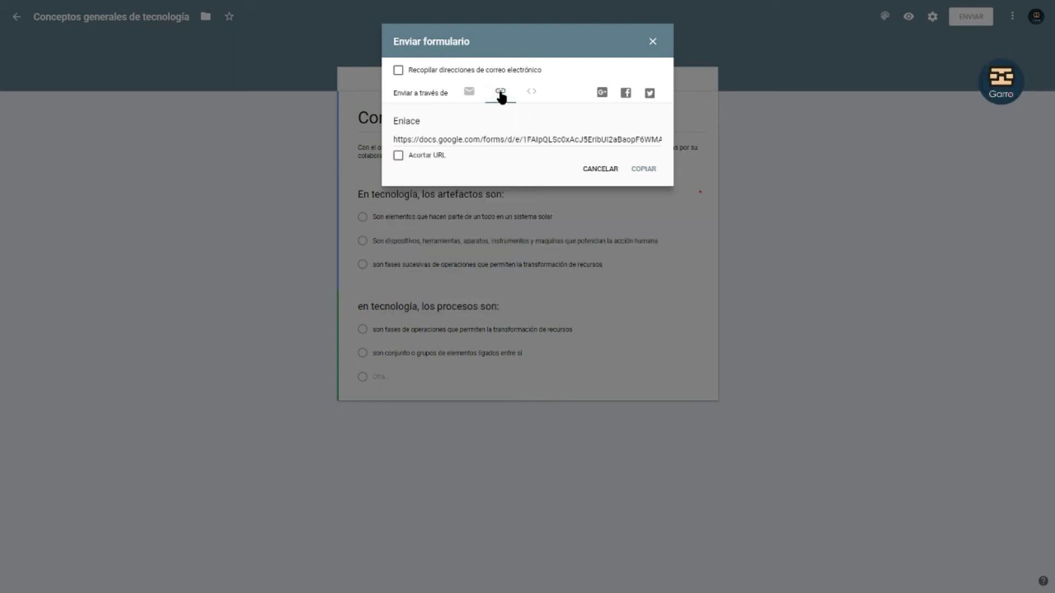
pyautogui.click(415, 141)
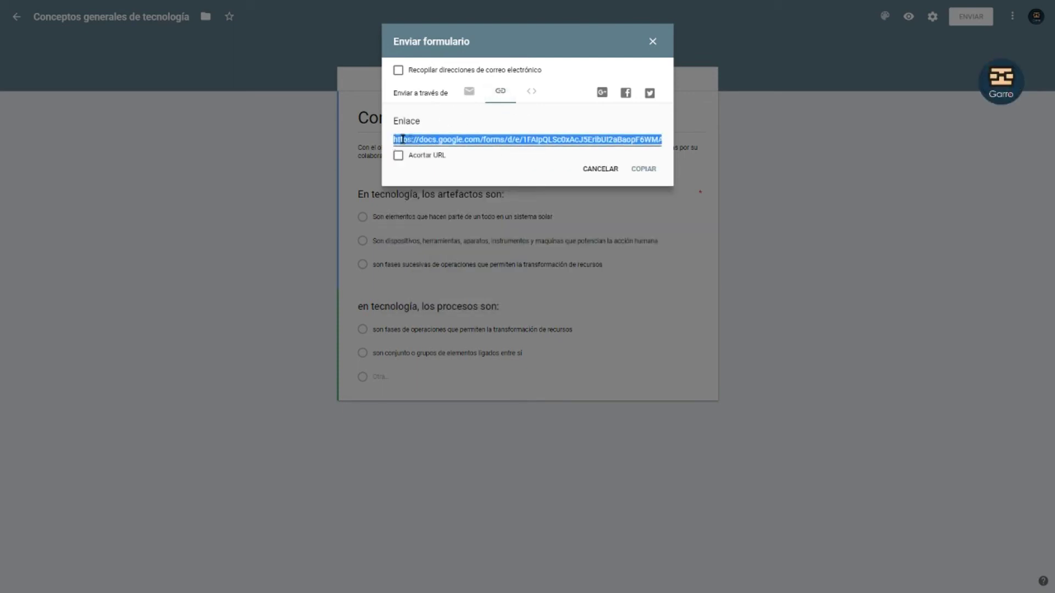
pyautogui.click(648, 170)
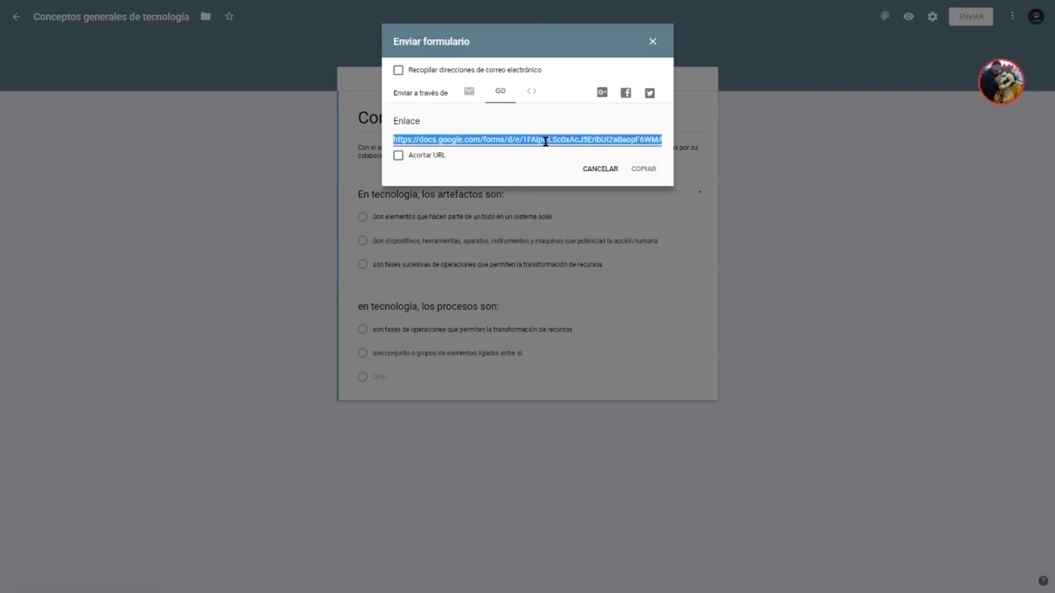
pyautogui.click(509, 171)
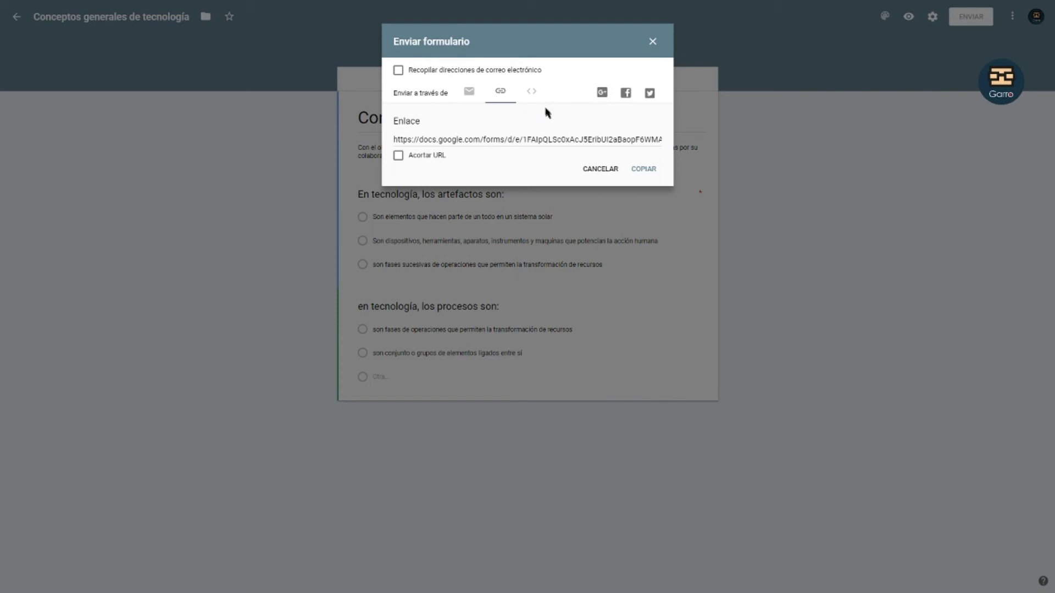
pyautogui.click(532, 140)
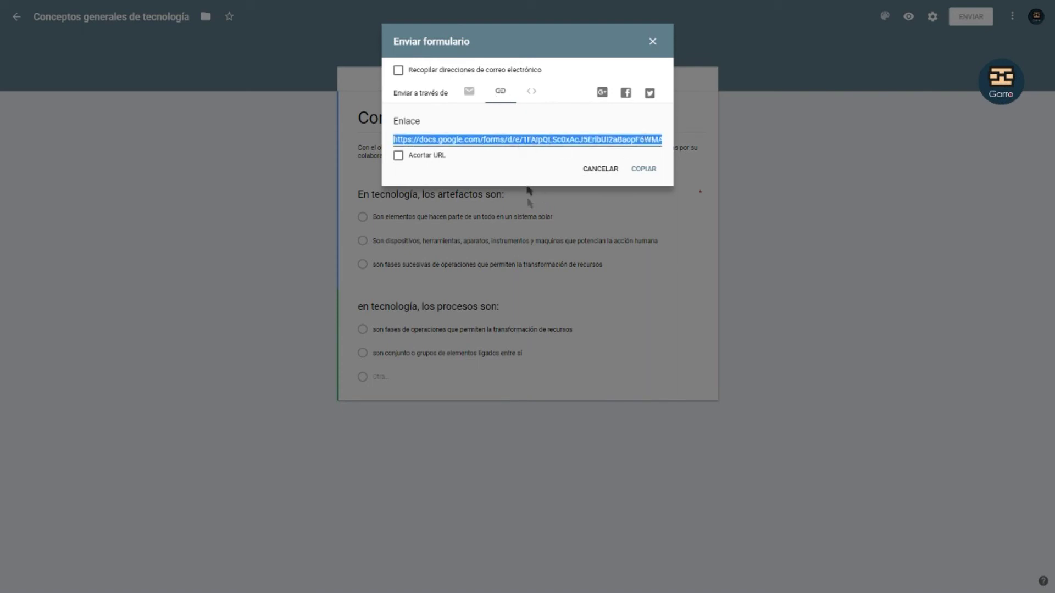
pyautogui.click(526, 140)
pyautogui.click(525, 139)
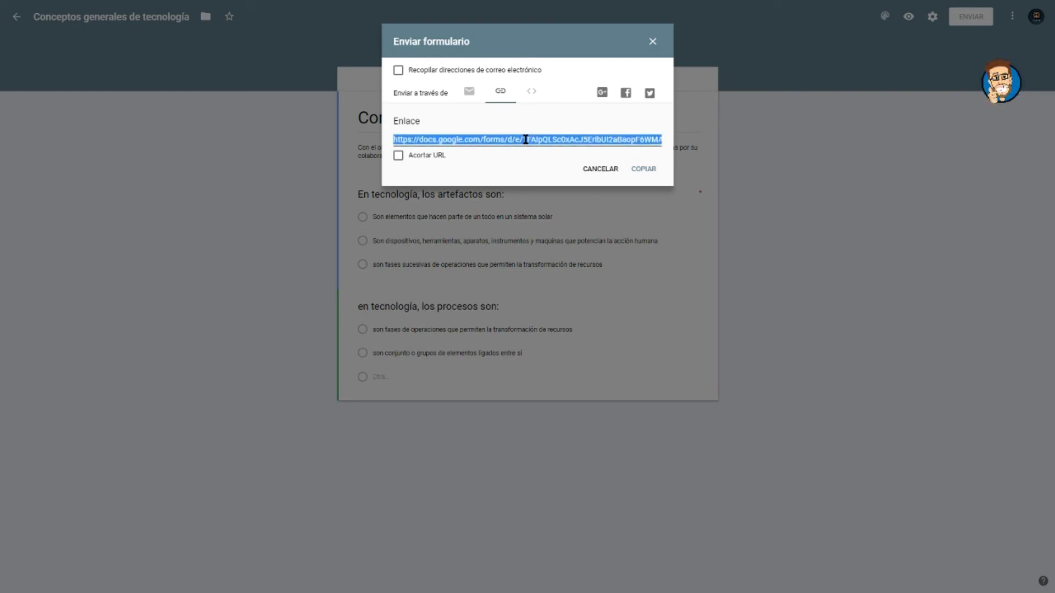
pyautogui.click(482, 139)
pyautogui.click(482, 139)
pyautogui.click(398, 156)
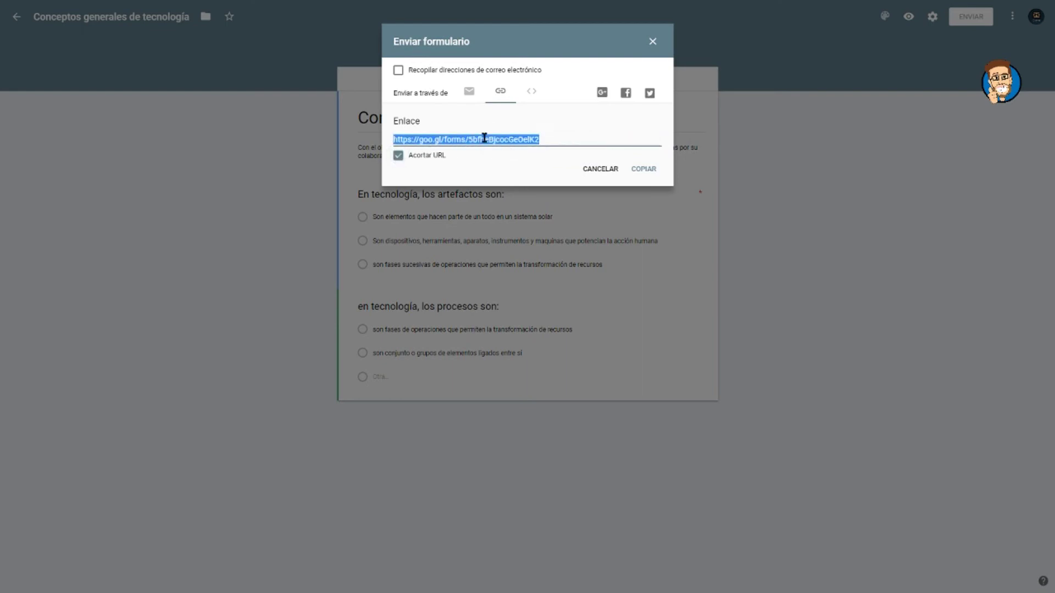
# Compare the HTML embed, e-mail and link sending options, close them, and check the form's responses.
pyautogui.click(528, 100)
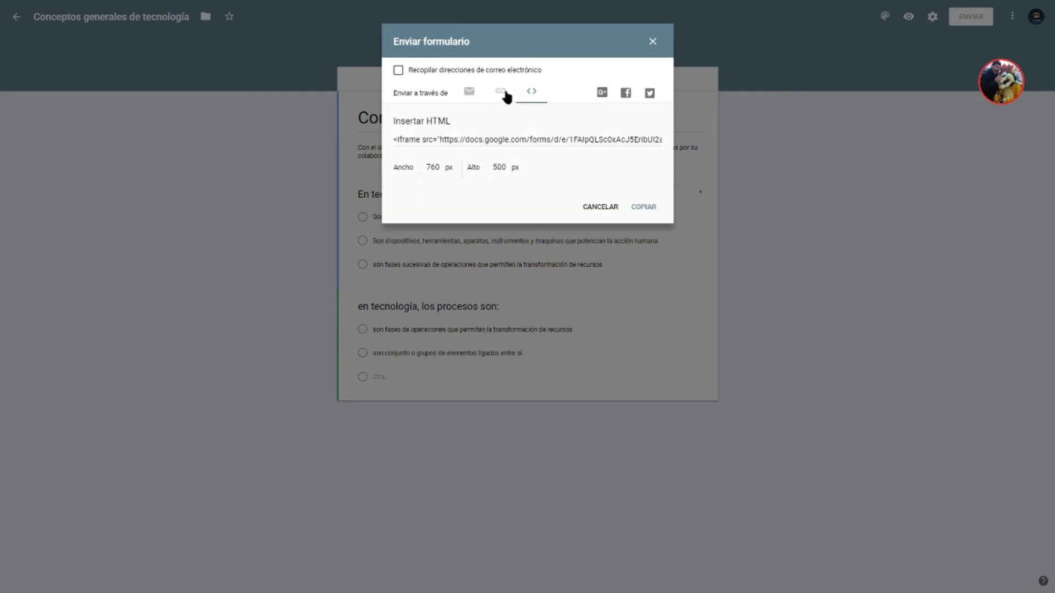
pyautogui.click(505, 94)
pyautogui.click(477, 93)
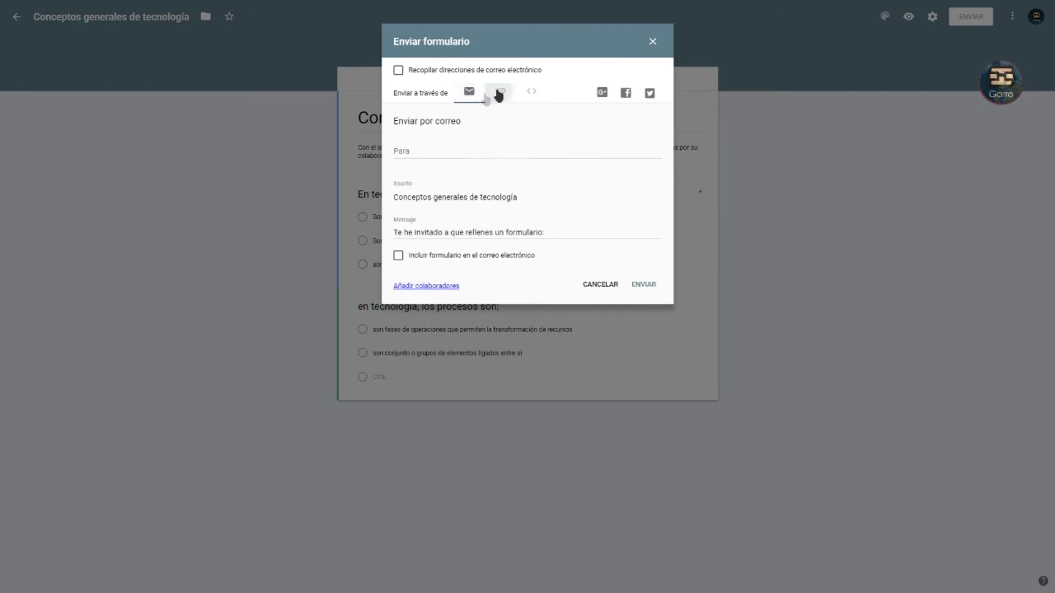
pyautogui.click(496, 99)
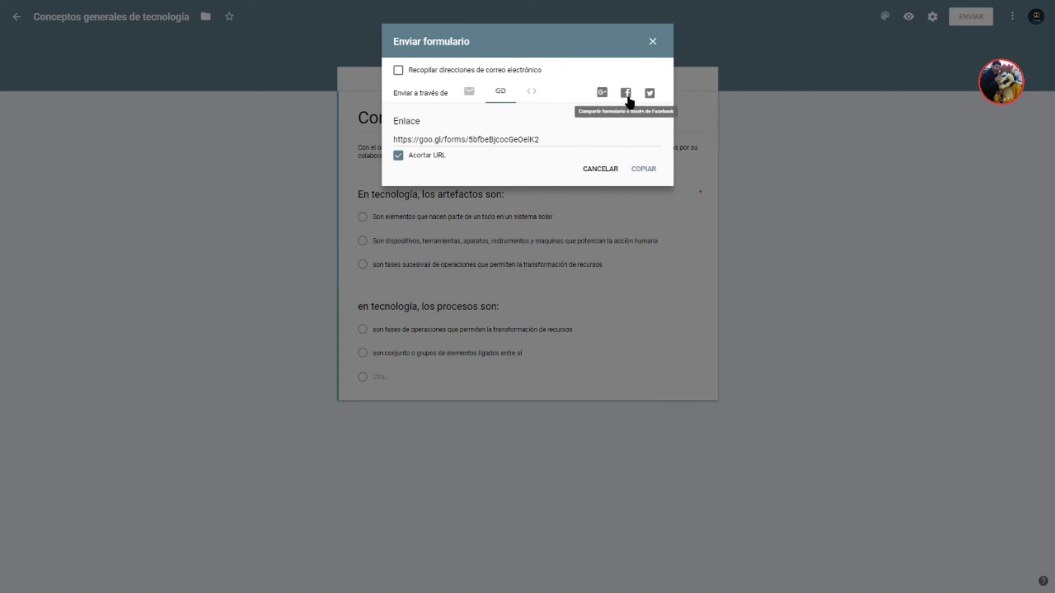
pyautogui.click(653, 41)
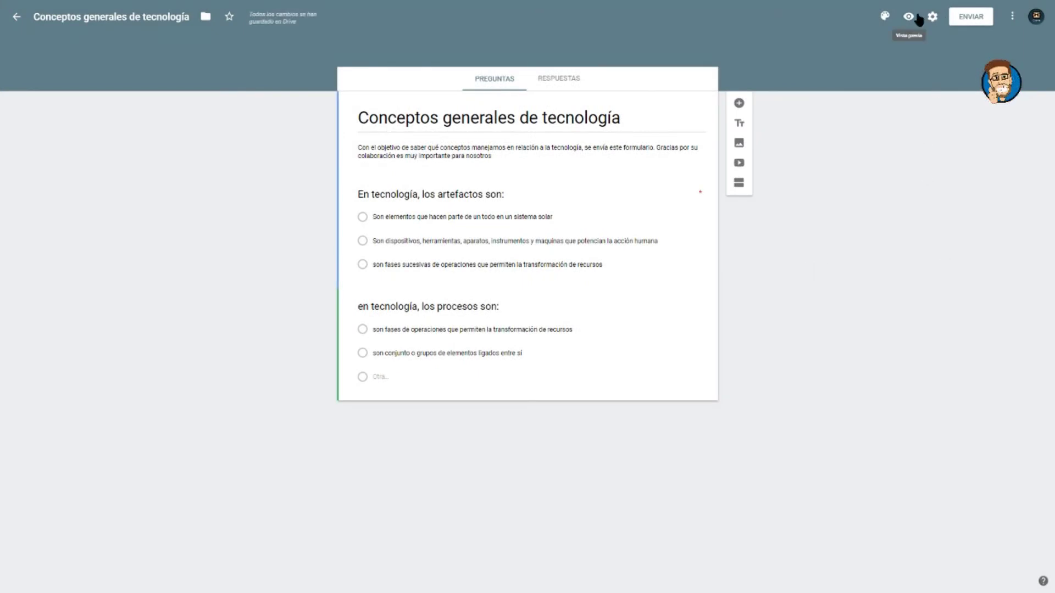
pyautogui.click(555, 85)
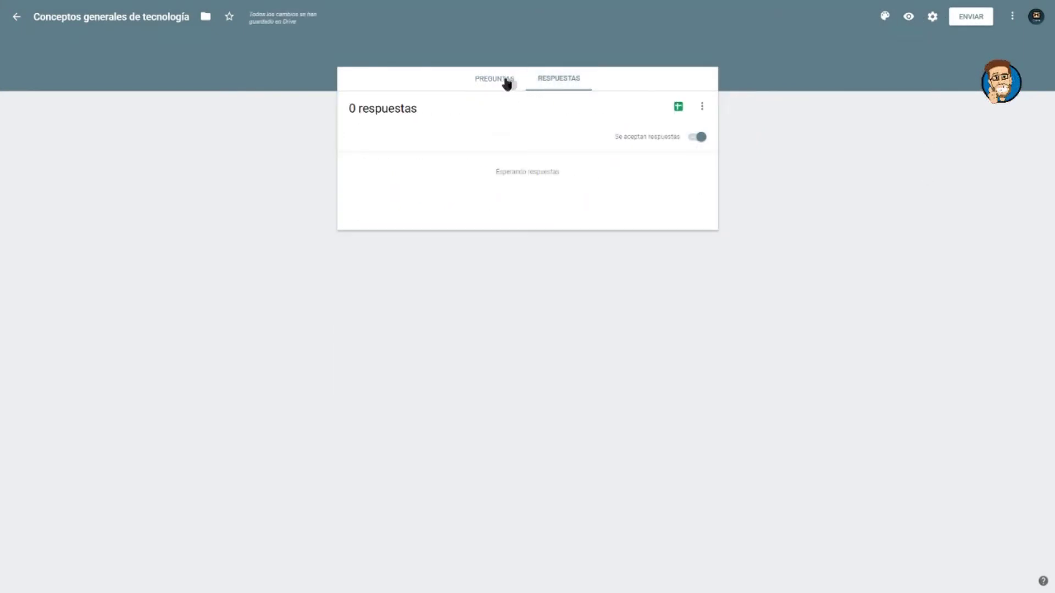
pyautogui.click(505, 82)
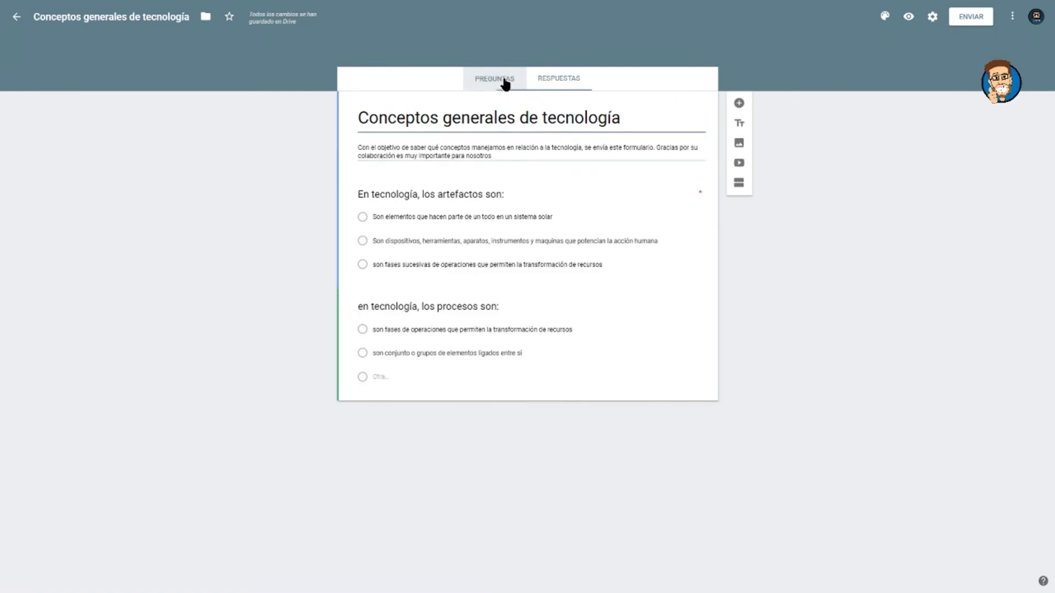
# Preview the form and submit a response choosing the "Son dispositivos, herramientas" artefacts answer and "son conjunto o grupos de elementos ligados entre sí" for processes.
pyautogui.click(910, 17)
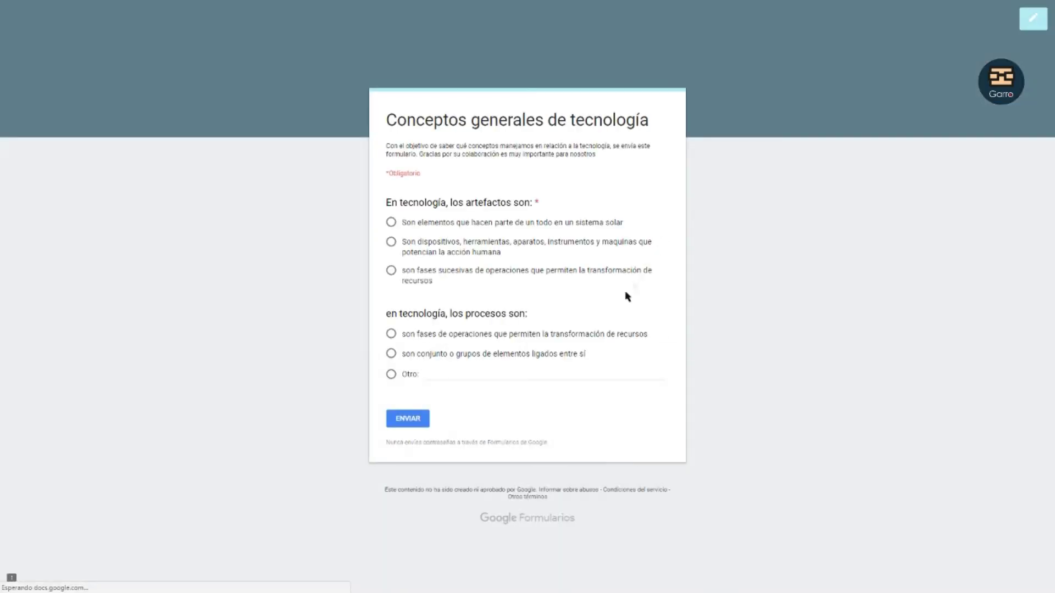
pyautogui.click(394, 243)
pyautogui.click(392, 355)
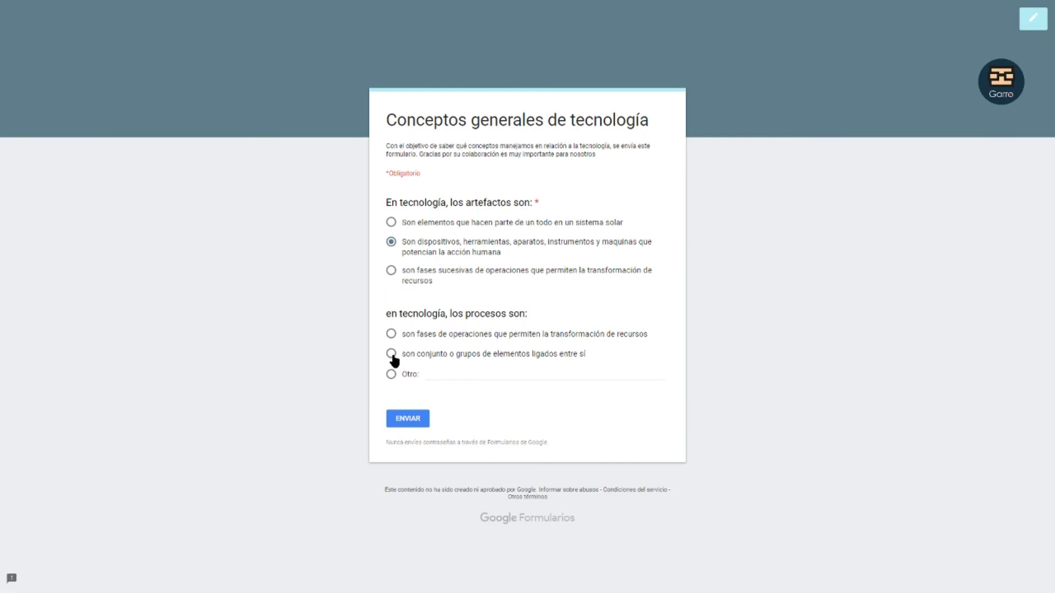
pyautogui.click(404, 422)
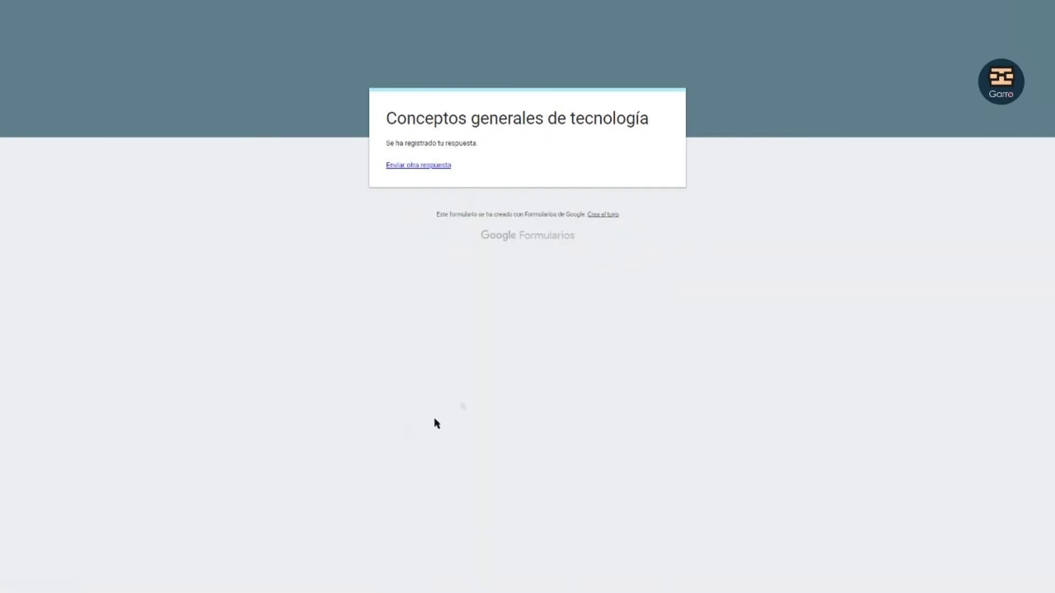
# Submit another response with artefacts answered "Son elementos que hacen parte de un todo en un sistema solar" and the second processes option.
pyautogui.click(417, 165)
pyautogui.click(391, 222)
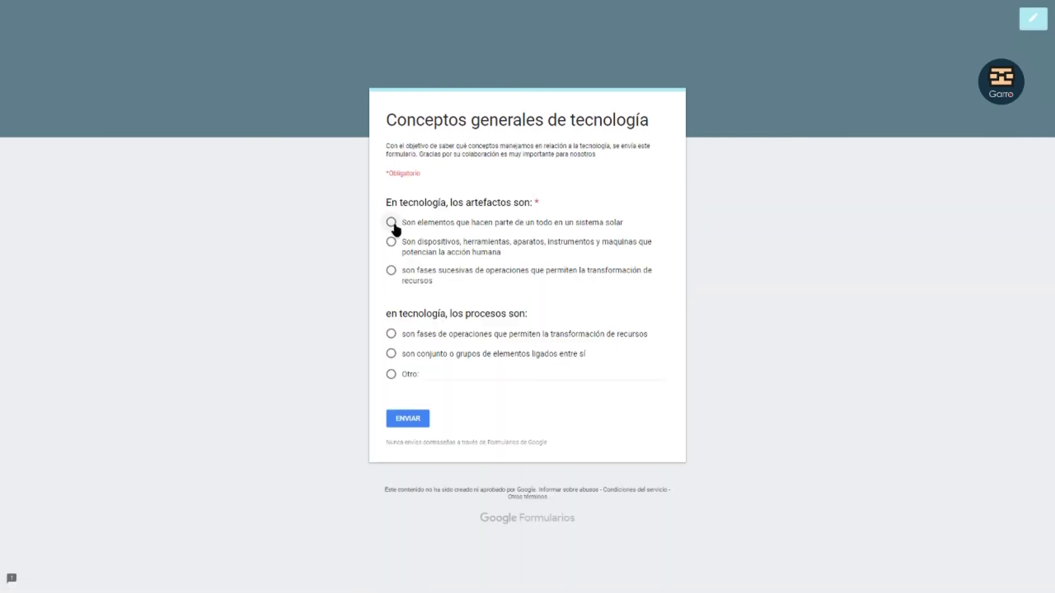
pyautogui.click(391, 355)
pyautogui.click(407, 418)
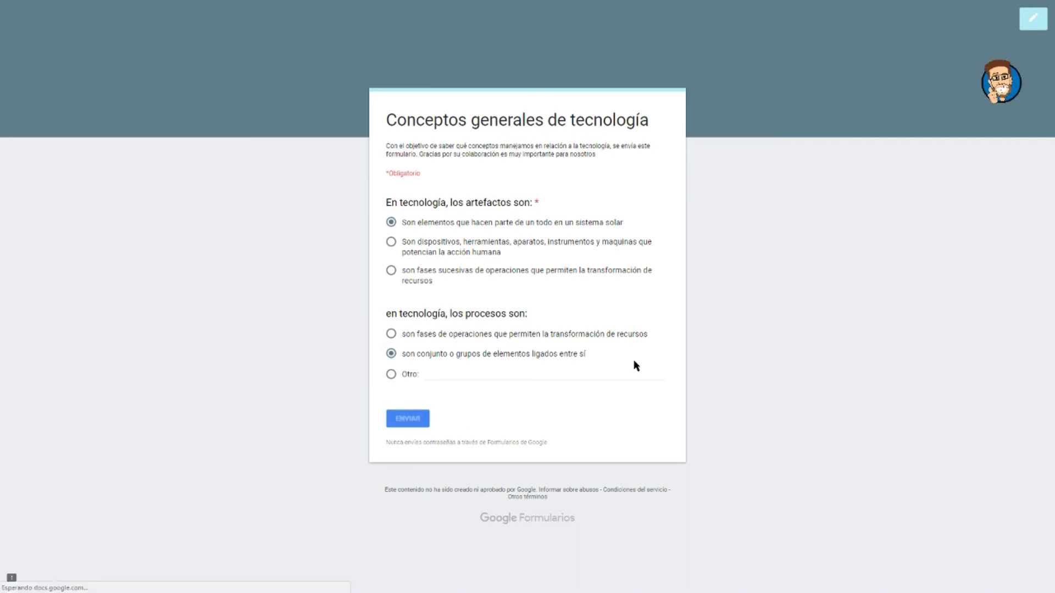
pyautogui.click(433, 166)
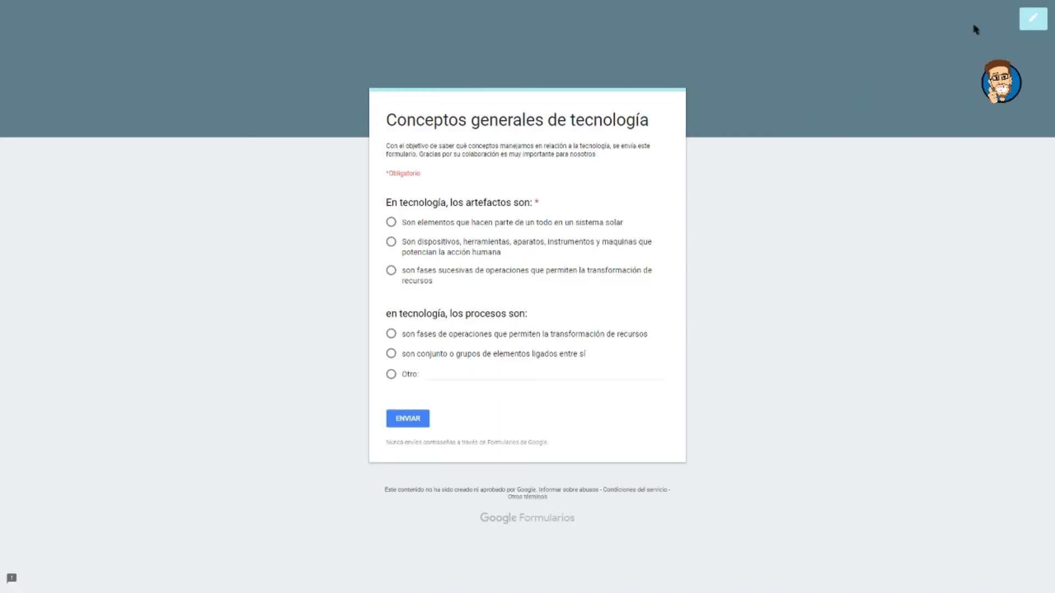
# Return to the form editor and examine the response summary chart for the artefacts question.
pyautogui.click(1043, 21)
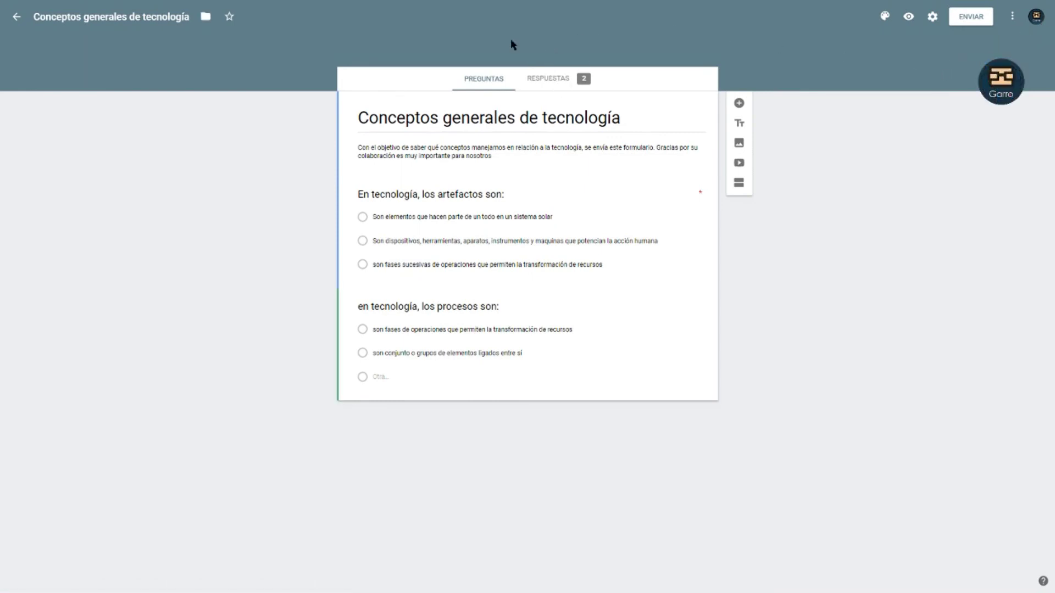
pyautogui.click(584, 78)
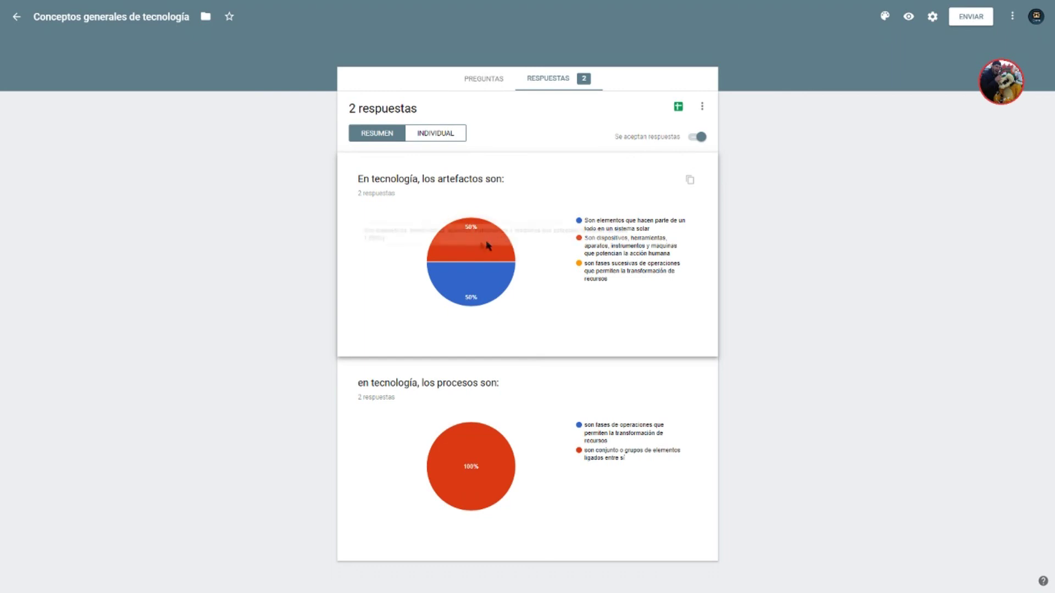
pyautogui.moveTo(476, 250)
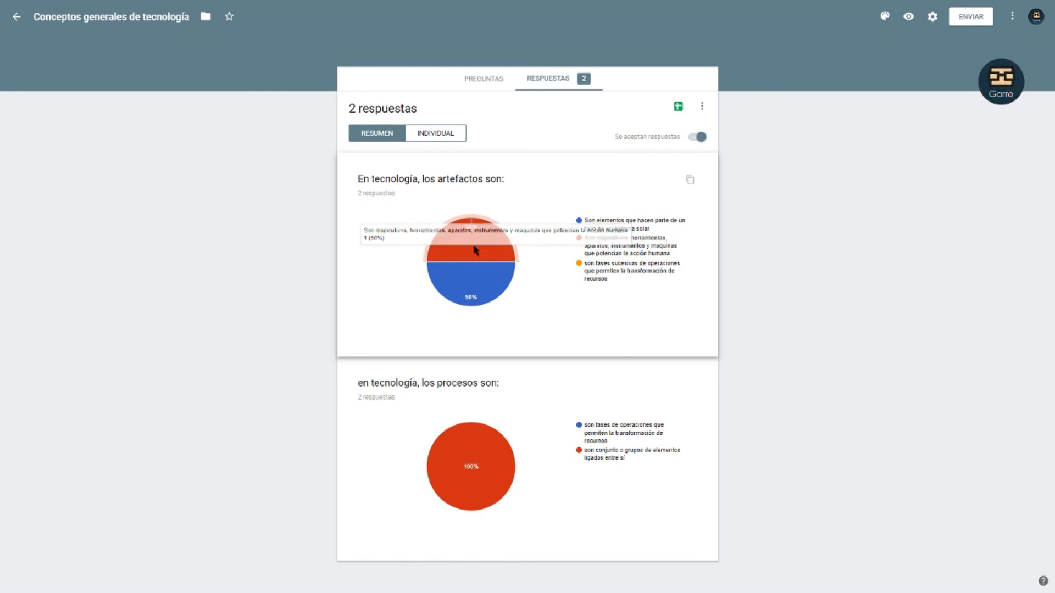
# Review the response shares in the artefacts and processes charts, and copy the artefacts question's chart.
pyautogui.moveTo(474, 282)
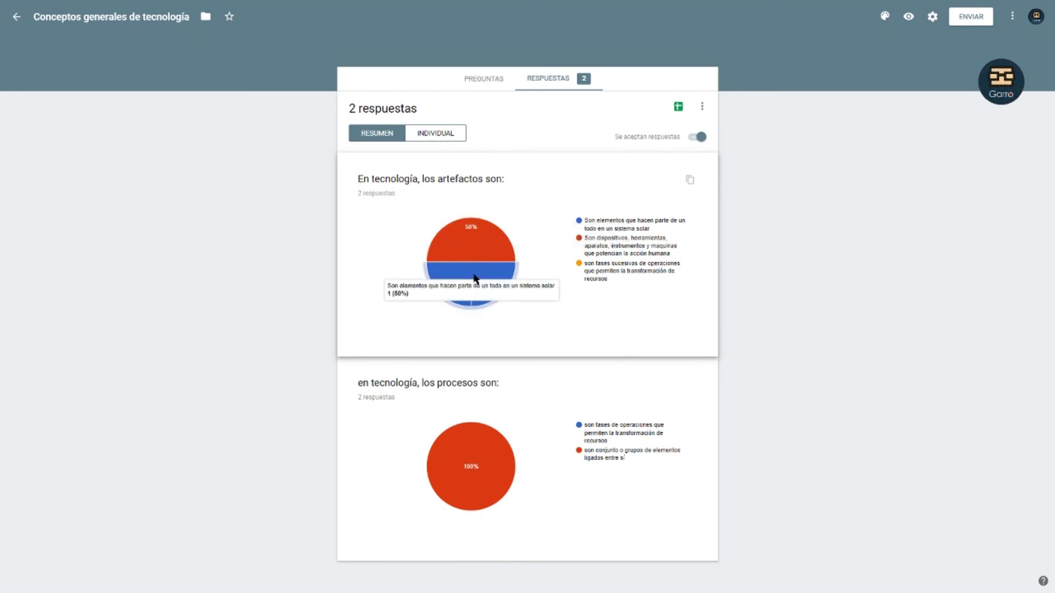
pyautogui.moveTo(479, 443)
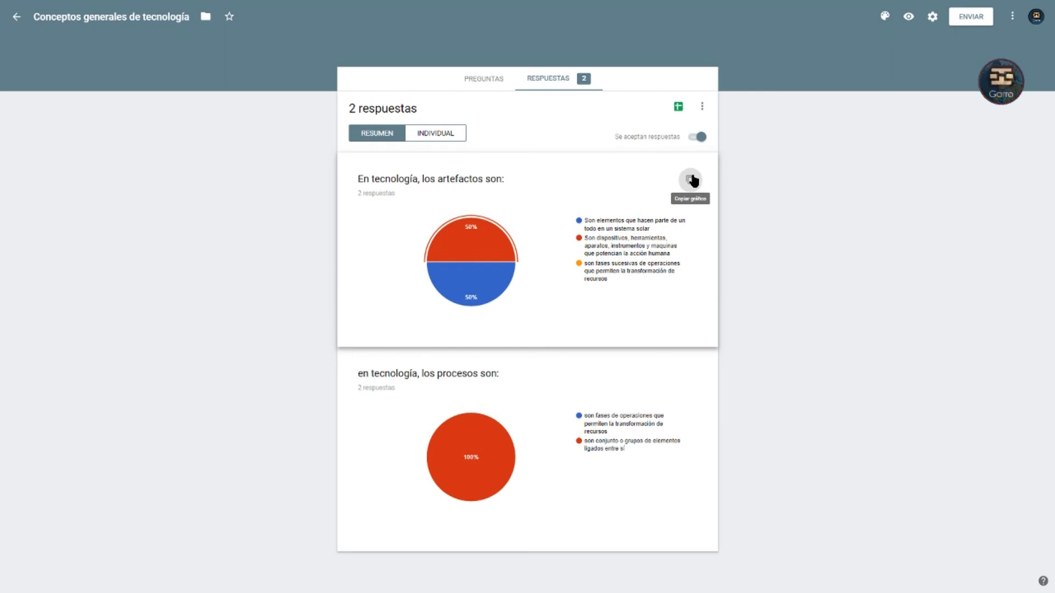
pyautogui.click(690, 179)
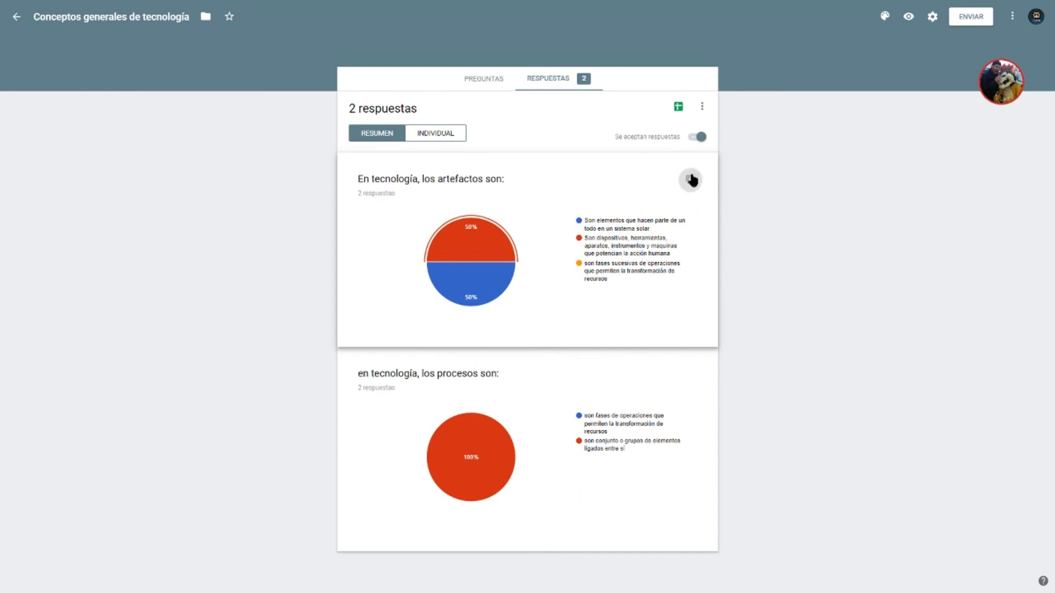
# Create a new spreadsheet as the destination for the form's responses, and check the timestamps and artefacts answers recorded in it.
pyautogui.click(679, 110)
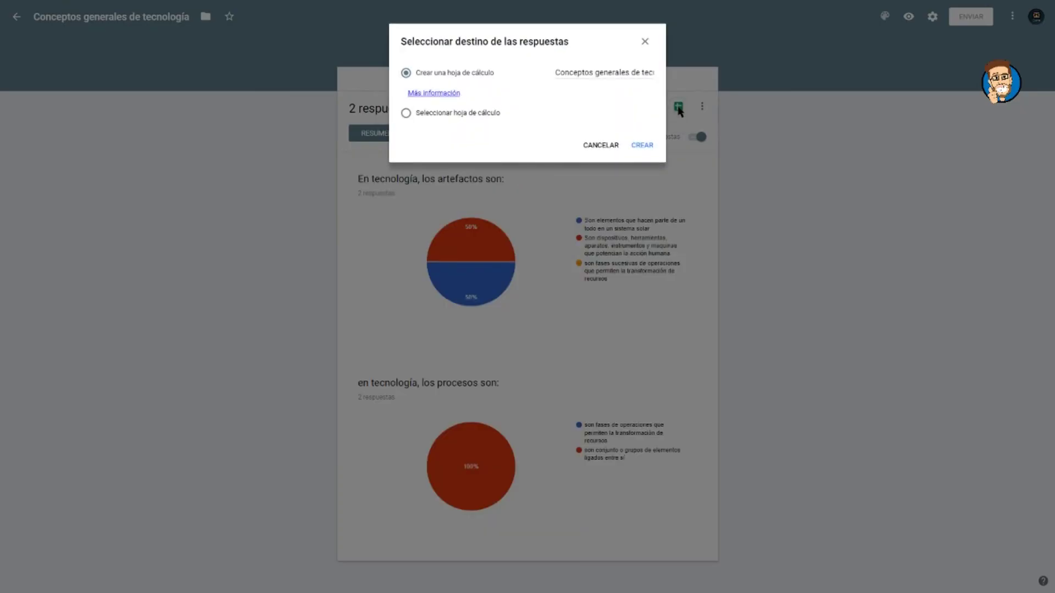
pyautogui.click(646, 142)
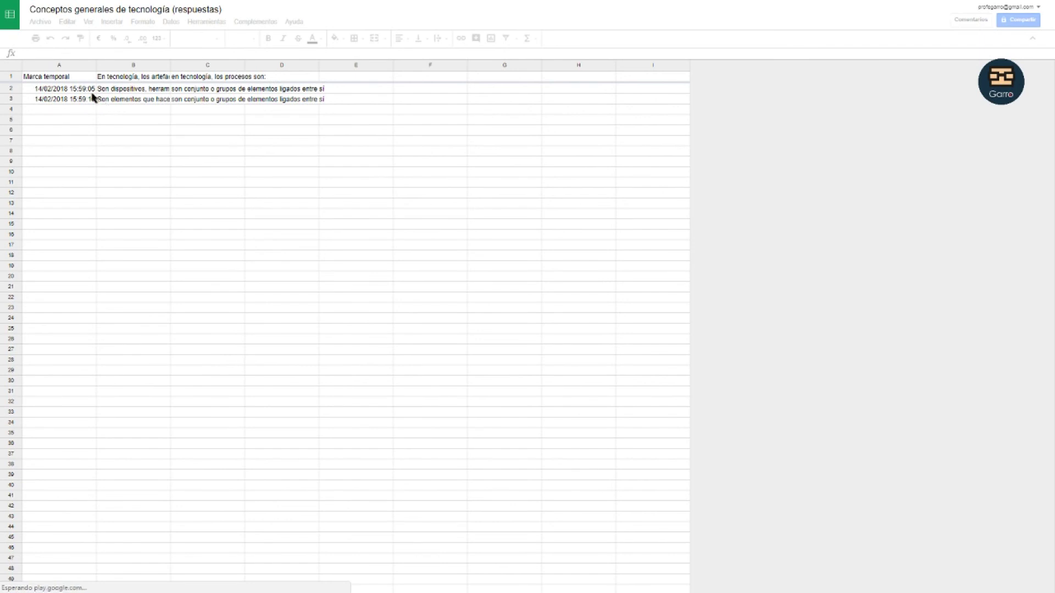
pyautogui.click(75, 93)
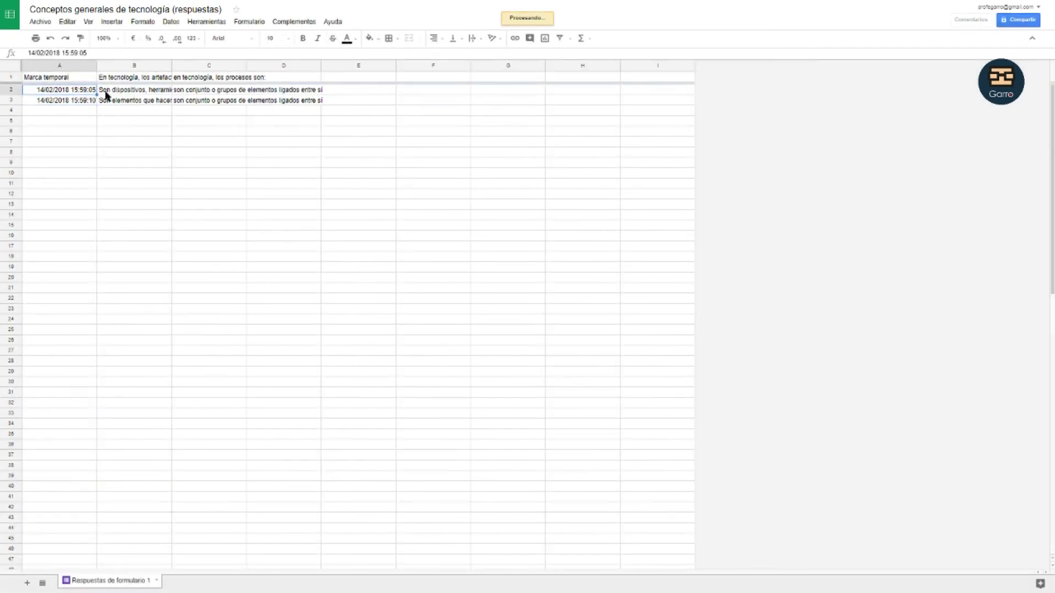
pyautogui.click(106, 94)
pyautogui.click(107, 102)
pyautogui.click(90, 102)
pyautogui.click(128, 92)
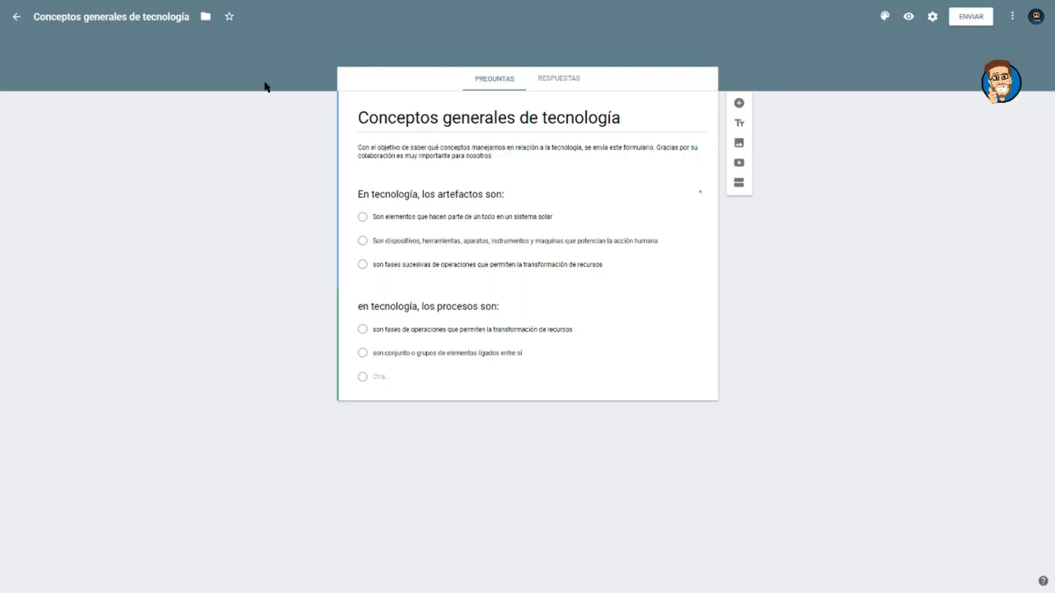